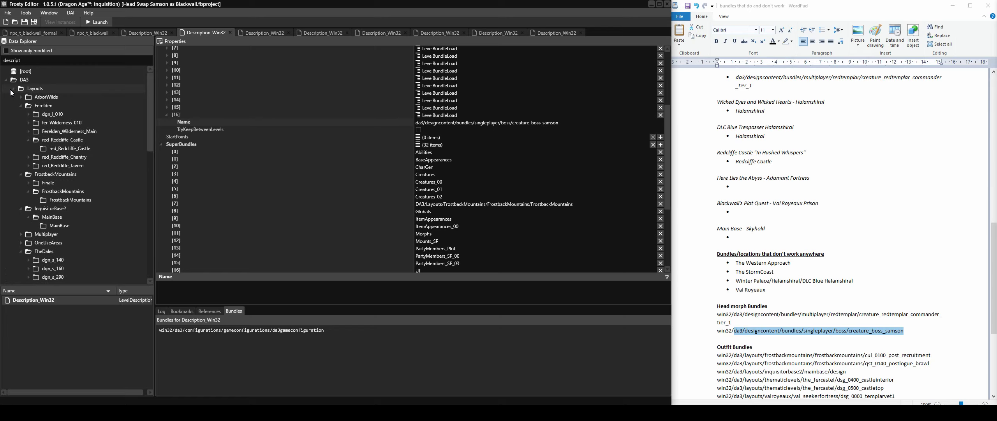
Clear the asset filter and expand the Ferelden faction's Appearances folder
{"action": "left_click", "coordinate": [11, 122]}
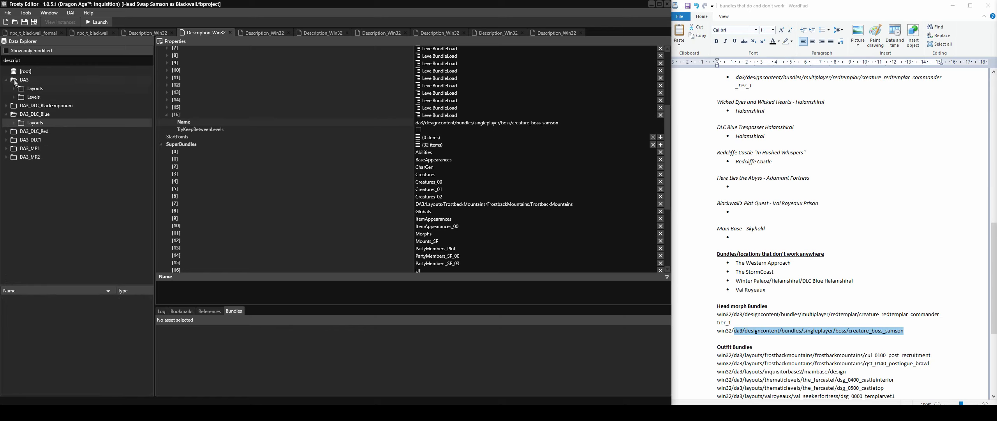
{"action": "double_click", "coordinate": [21, 60]}
{"action": "key", "text": "BackSpace"}
{"action": "scroll", "coordinate": [46, 117], "scroll_direction": "down", "scroll_amount": 5}
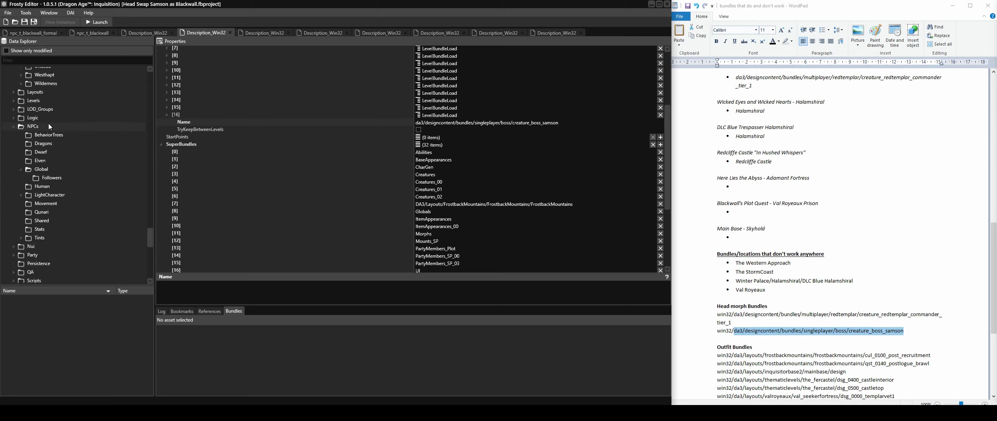
{"action": "scroll", "coordinate": [86, 182], "scroll_direction": "down", "scroll_amount": 2}
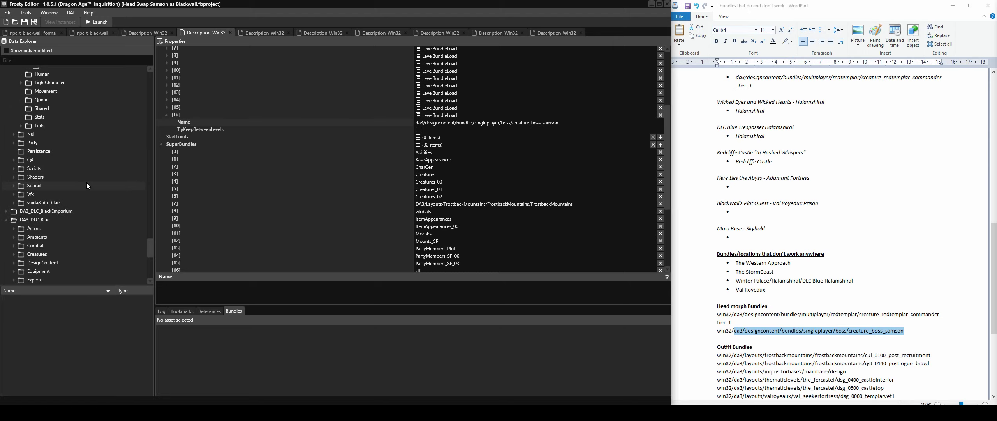
{"action": "scroll", "coordinate": [86, 181], "scroll_direction": "up", "scroll_amount": 20}
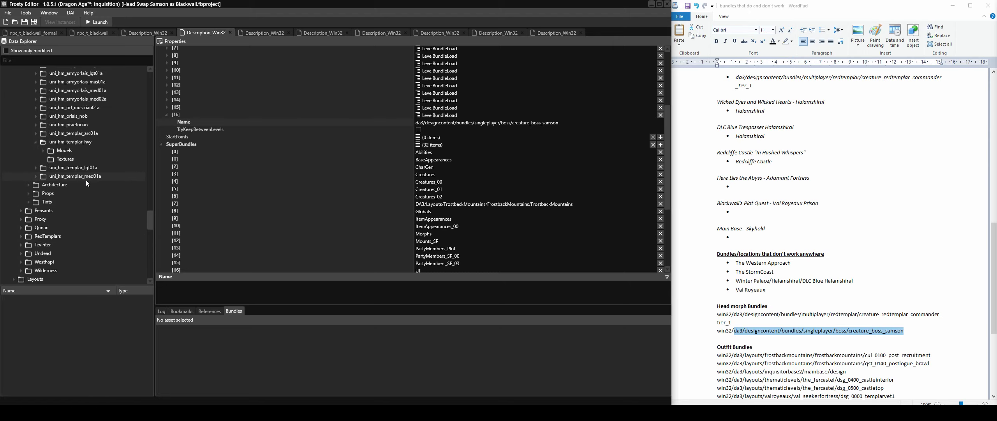
{"action": "left_click", "coordinate": [21, 135]}
{"action": "left_click", "coordinate": [20, 122]}
{"action": "left_click", "coordinate": [28, 132]}
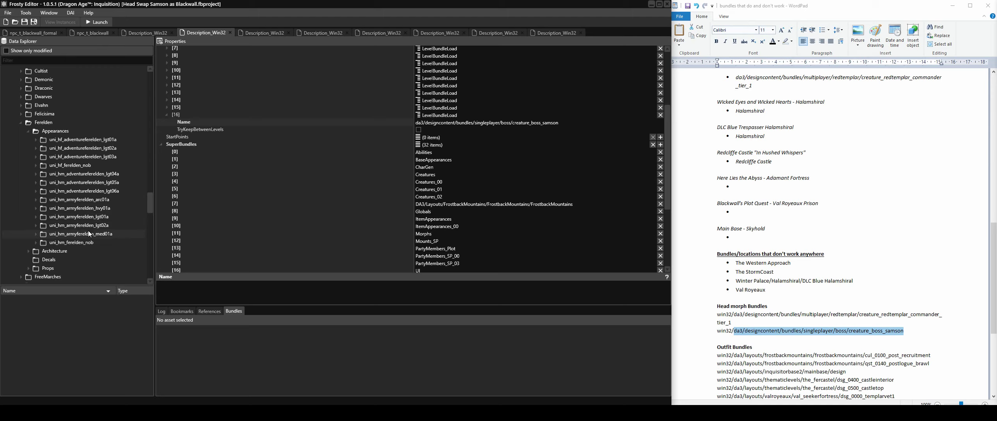
Show the bundles containing uni_hm_adventureferelden_lgt04a_model_mesh in the Models folder of that outfit
{"action": "left_click", "coordinate": [37, 174]}
{"action": "left_click", "coordinate": [63, 183]}
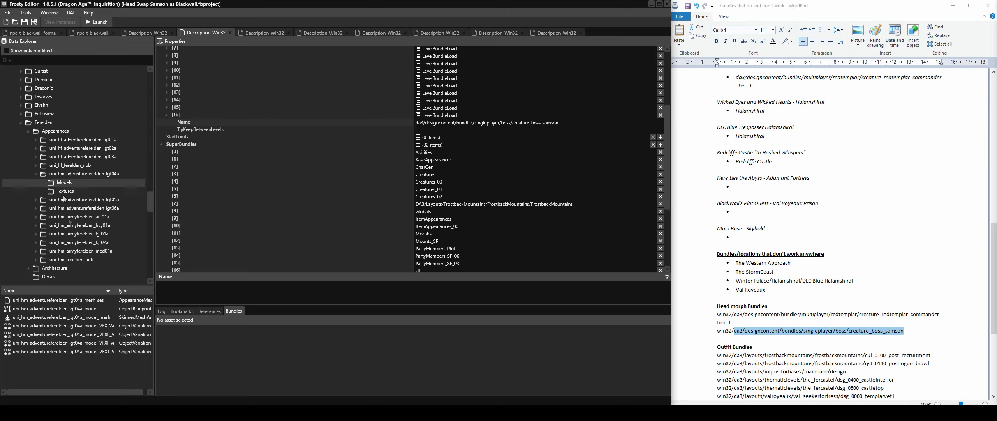
{"action": "left_click", "coordinate": [99, 310]}
{"action": "left_click", "coordinate": [104, 317]}
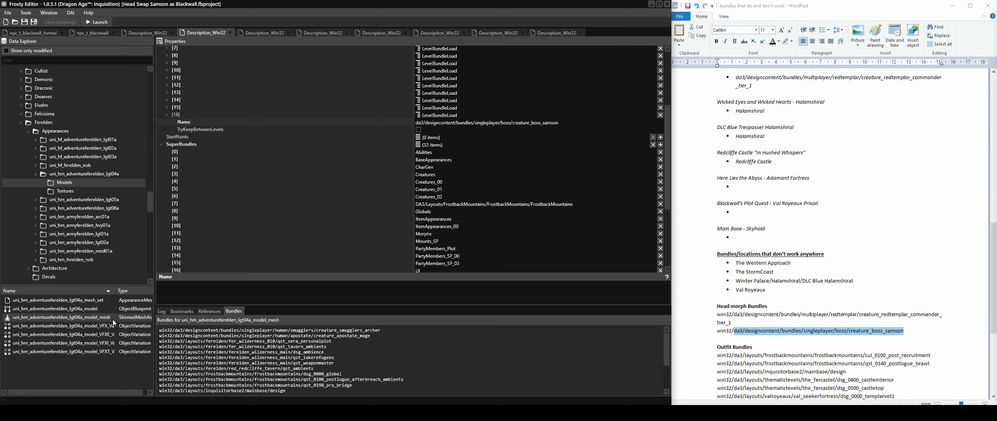
Show the bundles that contain hm_blackwall_unequipped in the Blackwall character folder
{"action": "scroll", "coordinate": [91, 182], "scroll_direction": "up", "scroll_amount": 10}
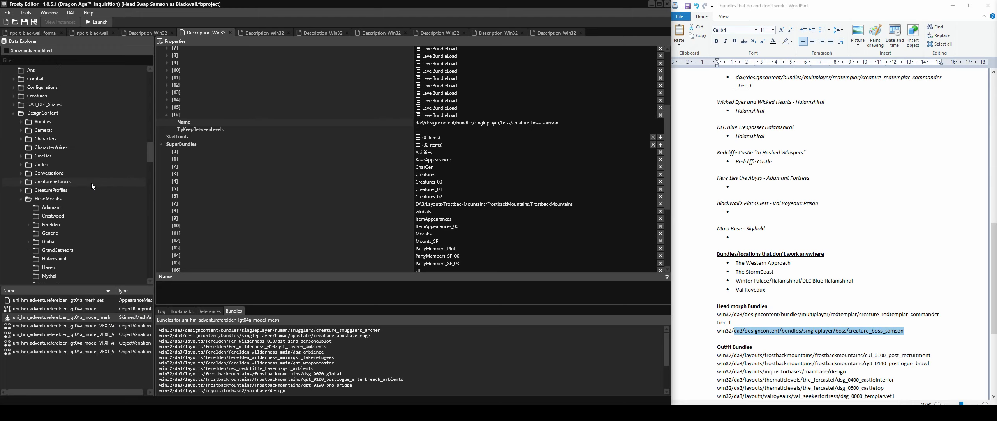
{"action": "scroll", "coordinate": [91, 182], "scroll_direction": "up", "scroll_amount": 7}
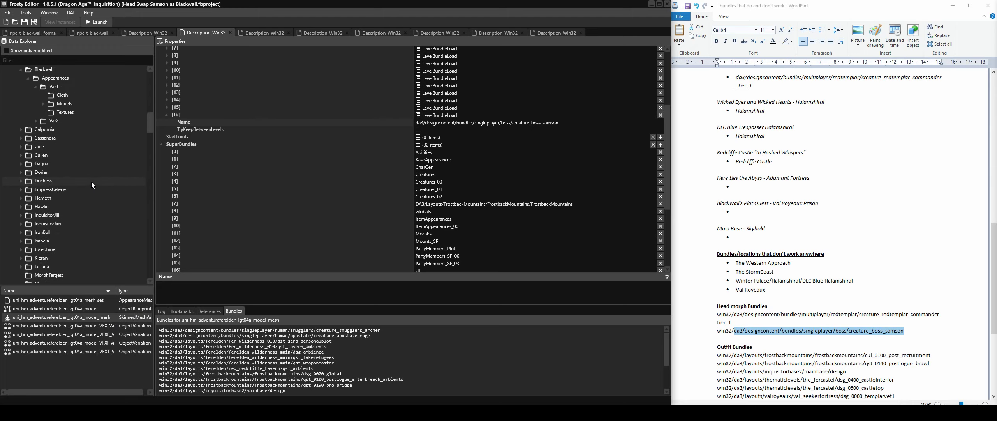
{"action": "scroll", "coordinate": [91, 182], "scroll_direction": "up", "scroll_amount": 3}
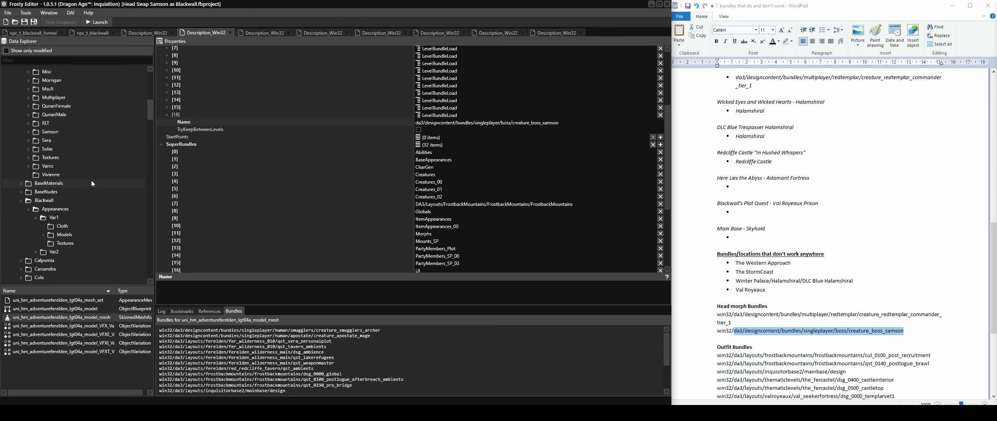
{"action": "left_click", "coordinate": [55, 208]}
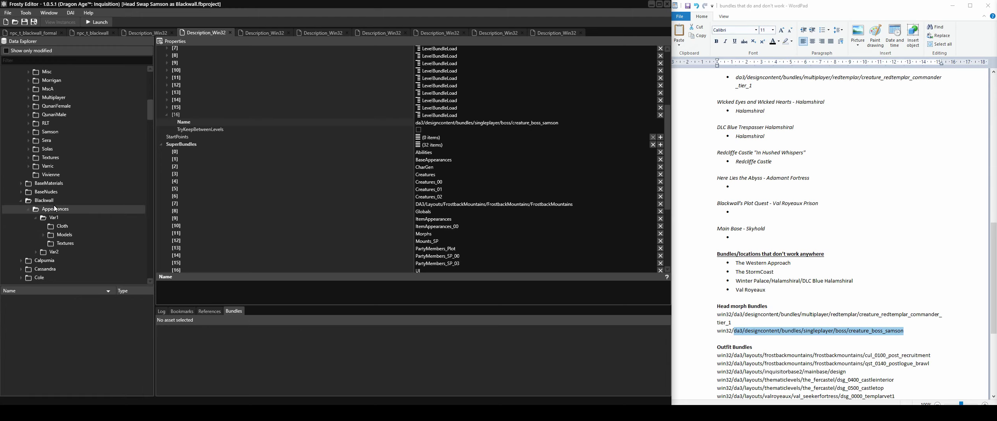
{"action": "left_click", "coordinate": [55, 201]}
{"action": "left_click", "coordinate": [71, 301]}
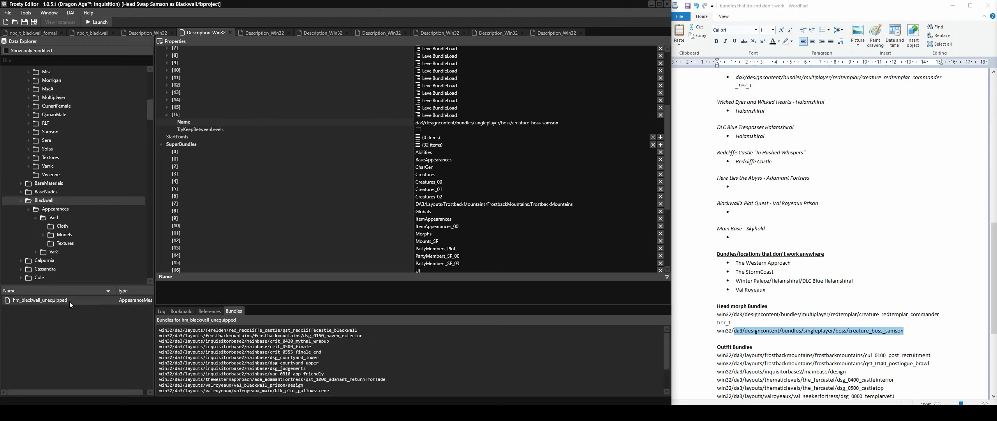
Assign uni_hm_adventureferelden_lgt04a_mesh_set to MeshSets [0] in the npc_t_blackwall appearance customizations
{"action": "scroll", "coordinate": [114, 222], "scroll_direction": "down", "scroll_amount": 4}
{"action": "scroll", "coordinate": [114, 221], "scroll_direction": "down", "scroll_amount": 8}
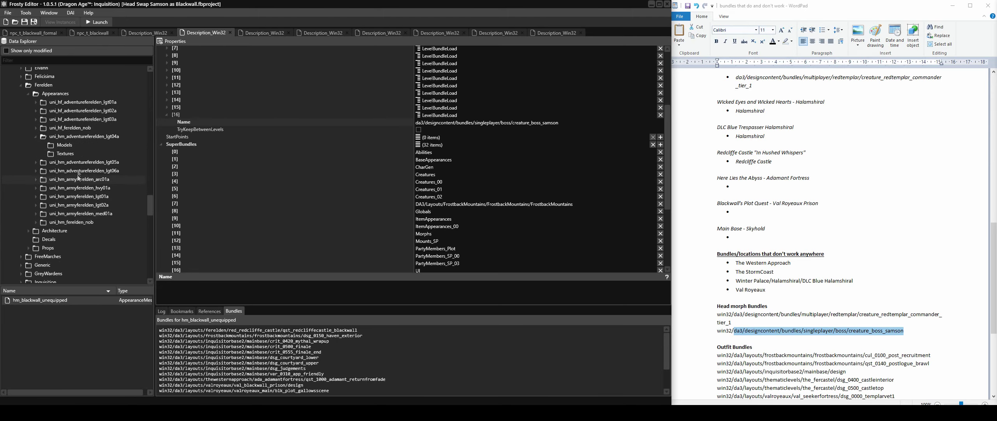
{"action": "left_click", "coordinate": [75, 146]}
{"action": "left_click", "coordinate": [104, 300]}
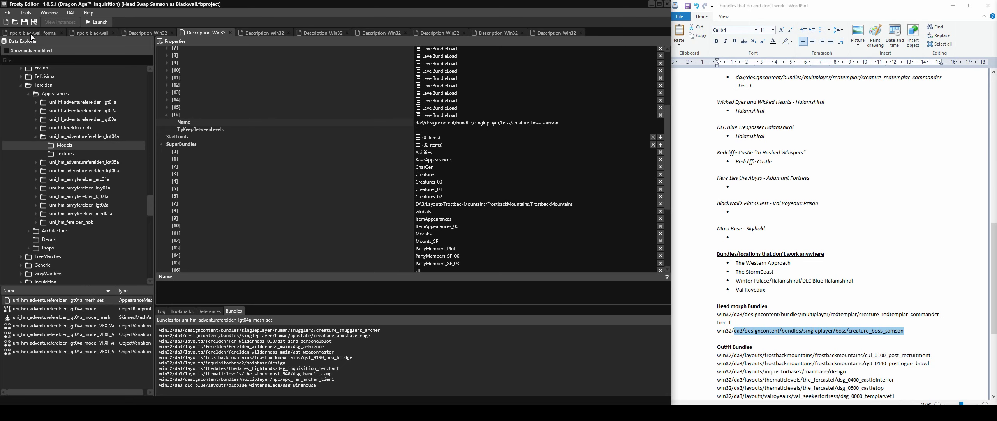
{"action": "left_click", "coordinate": [79, 33]}
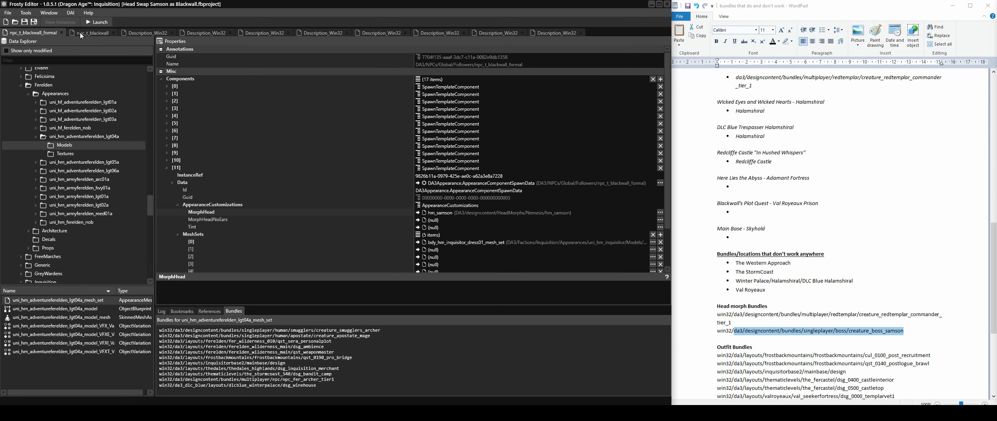
{"action": "left_click", "coordinate": [418, 242]}
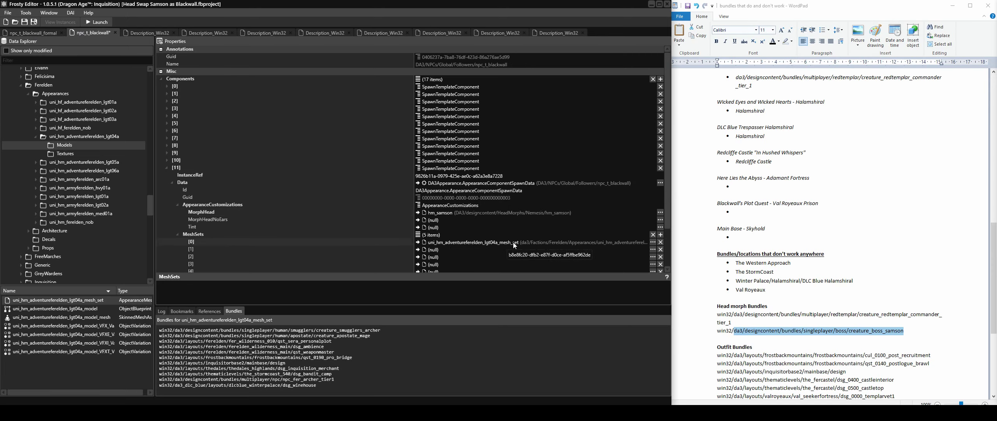
Preview uni_hm_adventureferelden_lgt04a_model_mesh in the mesh viewer and close it again
{"action": "double_click", "coordinate": [108, 317]}
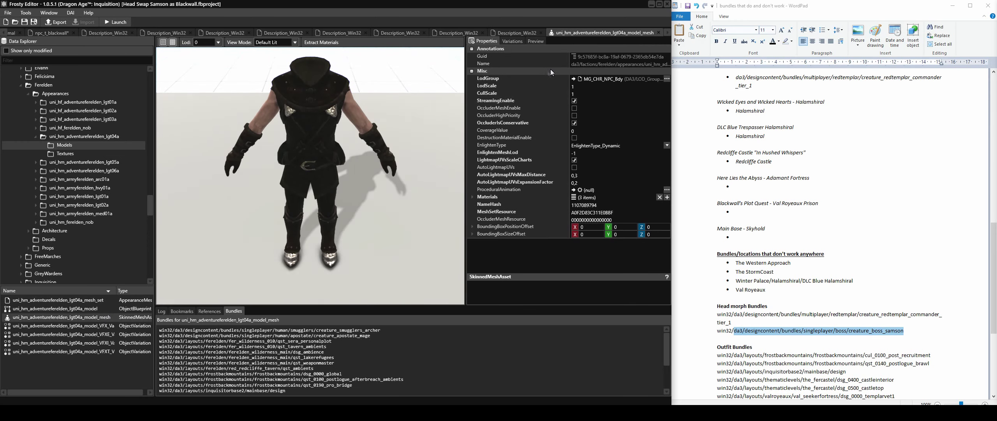
{"action": "left_click", "coordinate": [660, 33]}
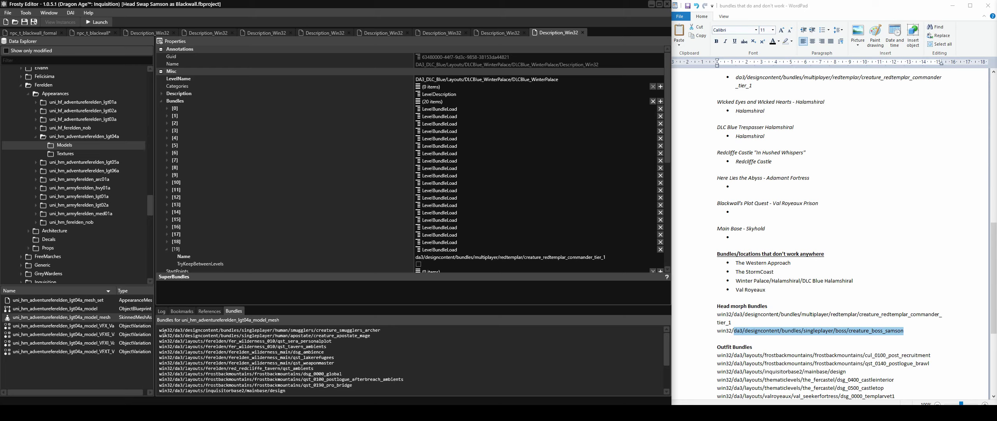
Copy the bundle paths of uni_hm_adventureferelden_lgt04a_mesh_set from creature_smugglers_archer through npc_fer_archer_tier1
{"action": "left_click", "coordinate": [96, 303]}
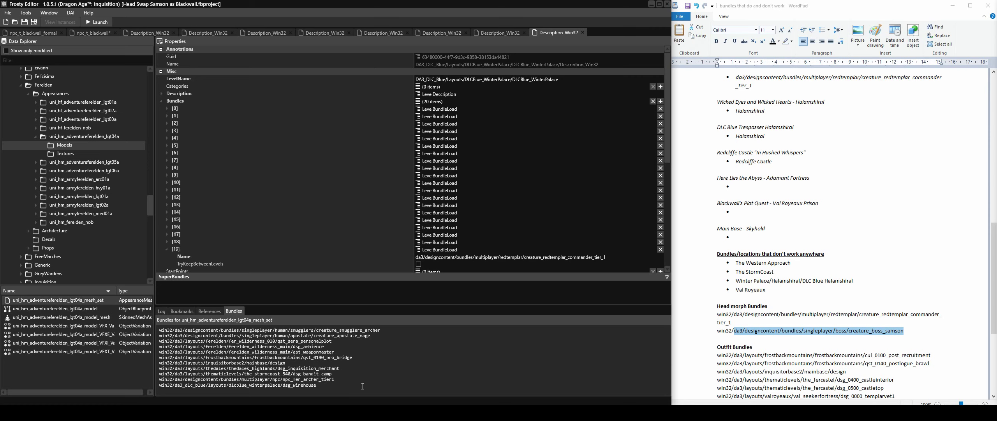
{"action": "left_click_drag", "start_coordinate": [335, 380], "coordinate": [153, 321]}
{"action": "key", "text": "ctrl+c"}
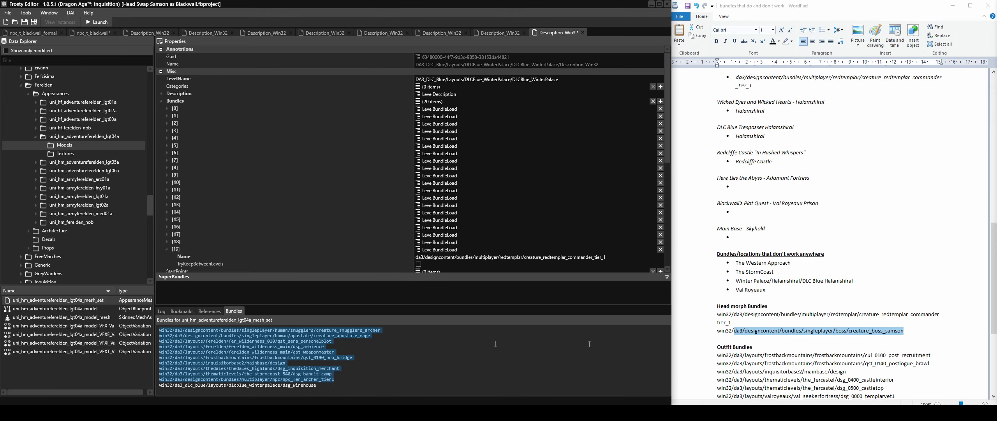
In WordPad, replace the Mesh Set Bundles list with the copied paths and delete its layouts entries, keeping only the designcontent ones
{"action": "scroll", "coordinate": [829, 273], "scroll_direction": "down", "scroll_amount": 4}
{"action": "left_click", "coordinate": [897, 395]}
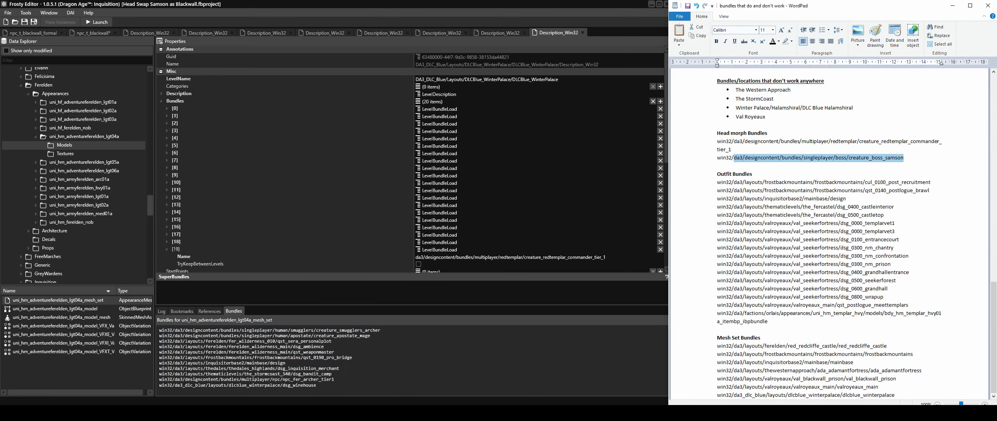
{"action": "key", "text": "shift+Up"}
{"action": "key", "text": "shift+Up"}
{"action": "key", "text": "shift+Up"}
{"action": "key", "text": "shift+Up"}
{"action": "key", "text": "shift+Up"}
{"action": "key", "text": "shift+Up"}
{"action": "key", "text": "shift+Home"}
{"action": "key", "text": "ctrl+v"}
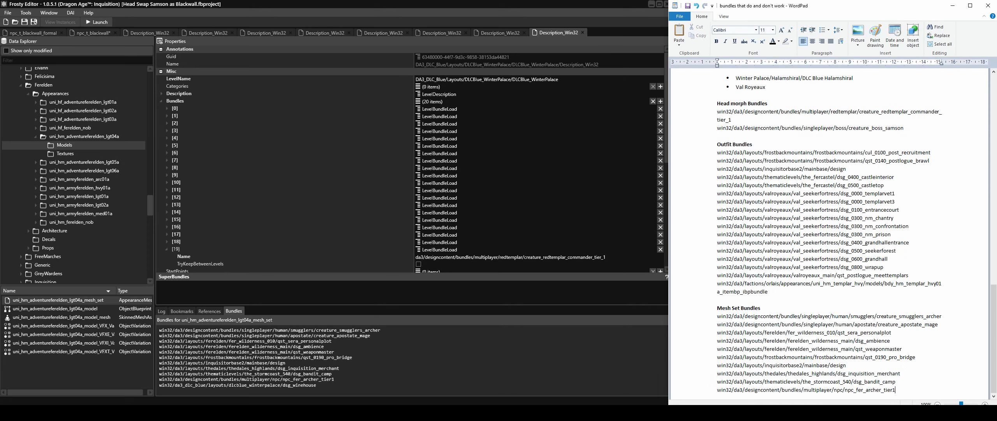
{"action": "left_click_drag", "start_coordinate": [724, 332], "coordinate": [896, 382]}
{"action": "key", "text": "Delete"}
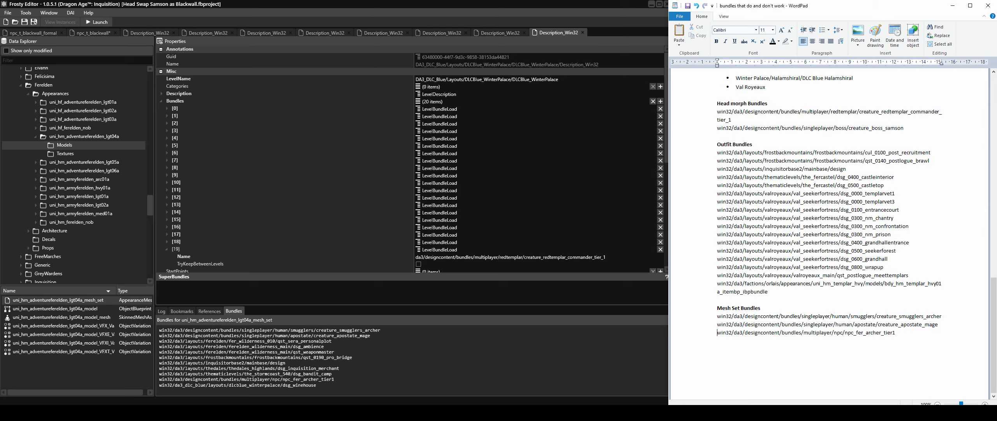
Review the bundles of uni_hm_adventureferelden_lgt04a_model_mesh and copy the path da3/layouts/frostbackmountains/frostbackmountains/dsg_0000_global
{"action": "left_click", "coordinate": [62, 316]}
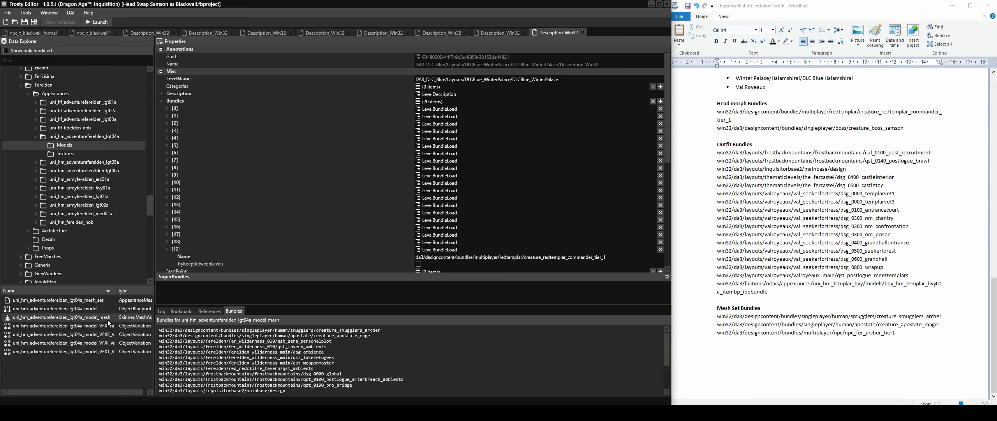
{"action": "left_click_drag", "start_coordinate": [314, 369], "coordinate": [235, 368]}
{"action": "scroll", "coordinate": [363, 363], "scroll_direction": "down", "scroll_amount": 3}
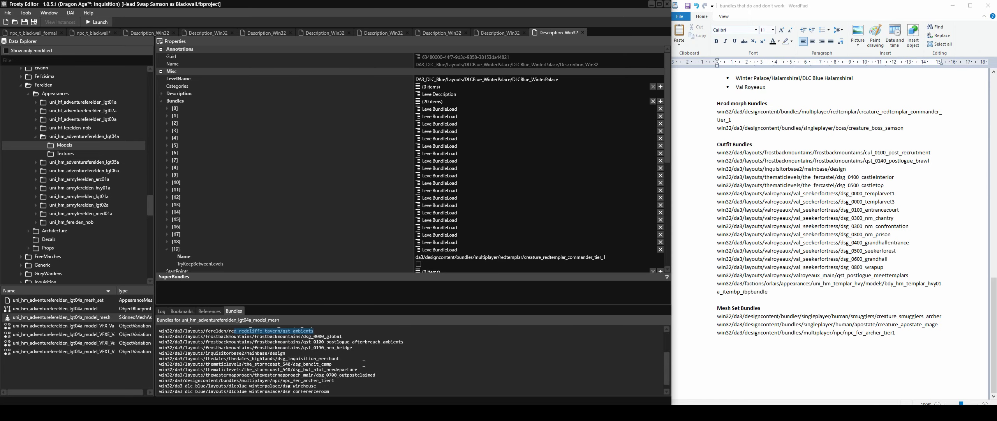
{"action": "scroll", "coordinate": [364, 362], "scroll_direction": "down", "scroll_amount": 1}
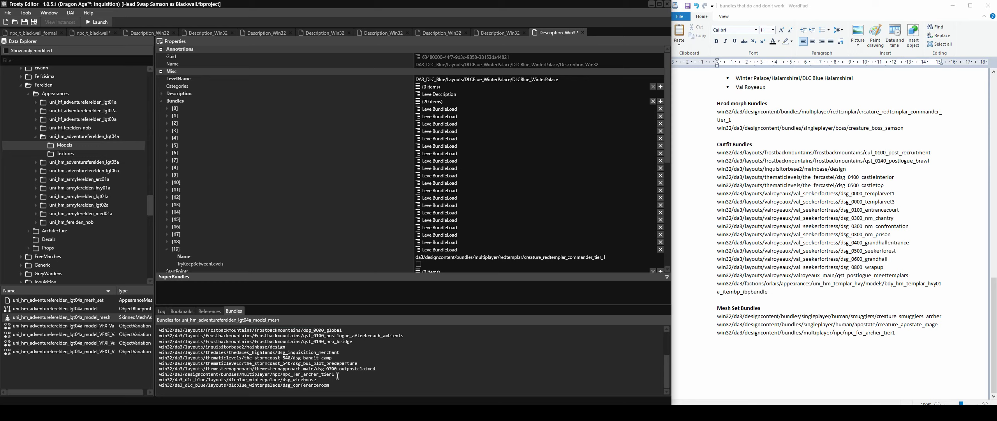
{"action": "scroll", "coordinate": [302, 373], "scroll_direction": "up", "scroll_amount": 3}
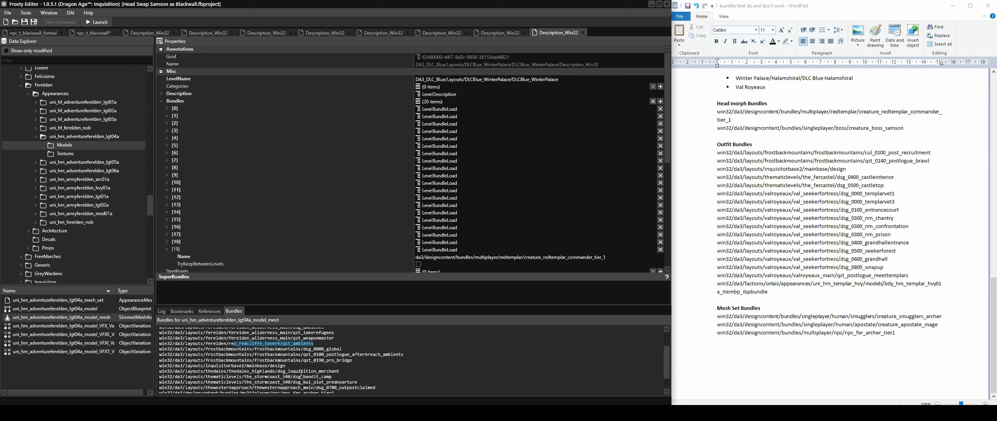
{"action": "left_click", "coordinate": [309, 368]}
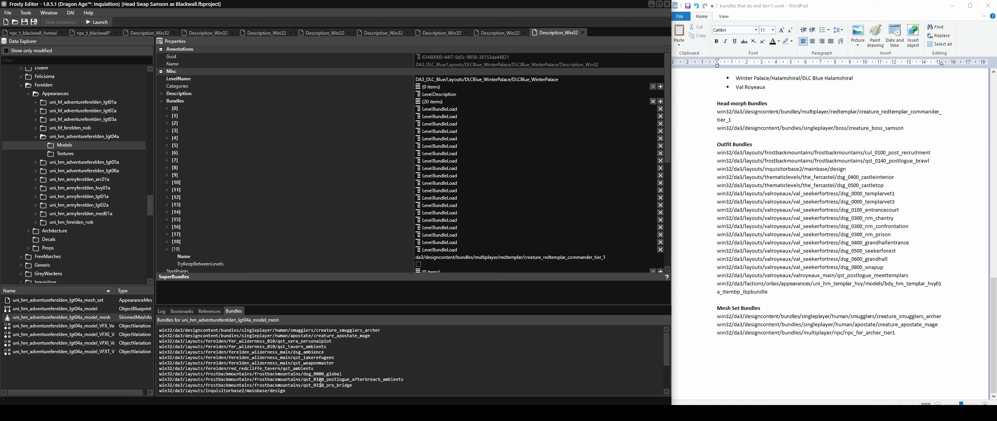
{"action": "left_click_drag", "start_coordinate": [343, 374], "coordinate": [179, 377]}
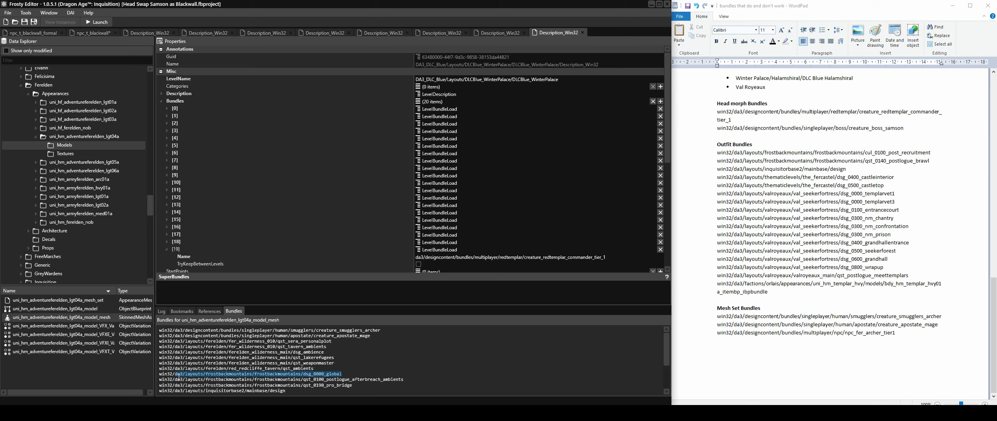
In the FrostbackMountains level description, insert a bundle entry after [16] named da3/layouts/frostbackmountains/frostbackmountains/dsg_0000_global
{"action": "left_click", "coordinate": [151, 32]}
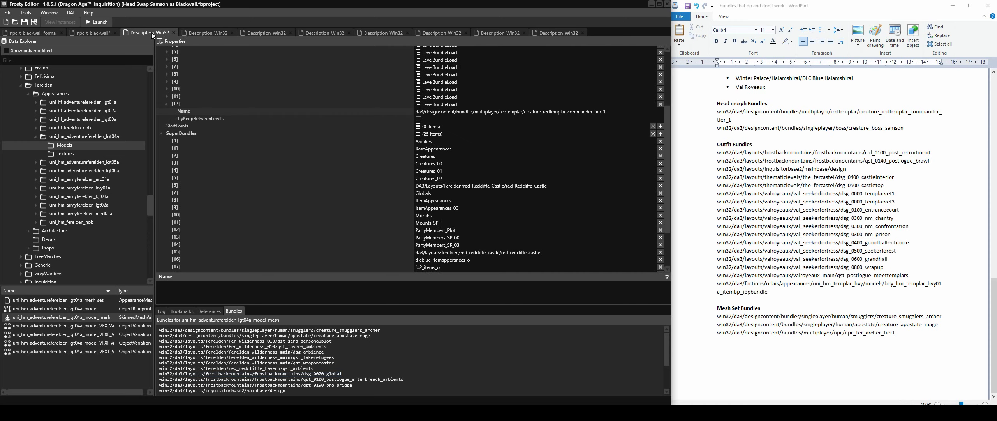
{"action": "left_click", "coordinate": [198, 32]}
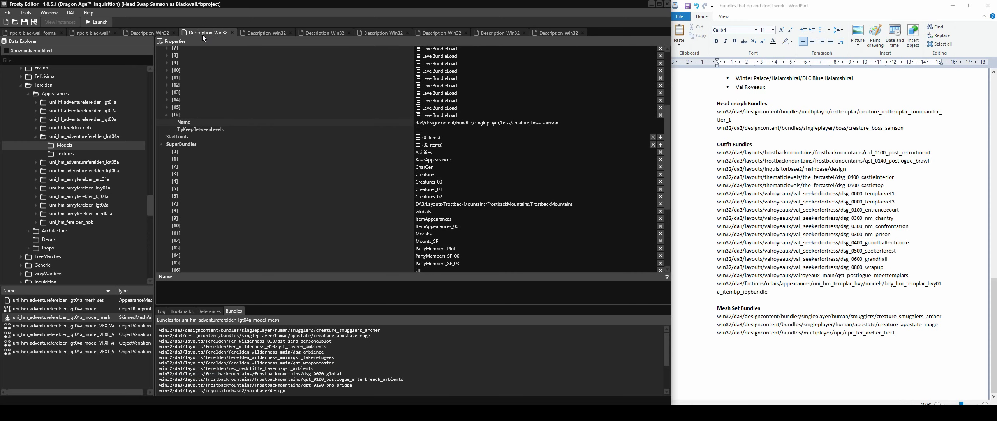
{"action": "right_click", "coordinate": [197, 113]}
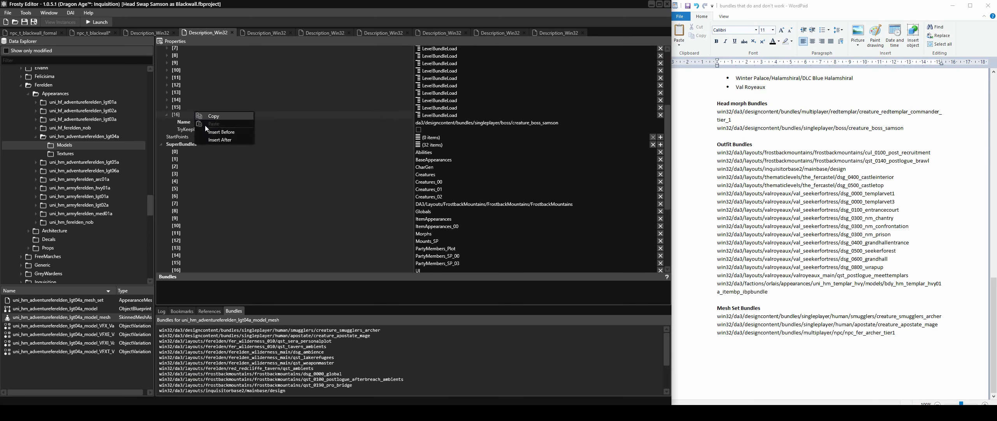
{"action": "left_click", "coordinate": [222, 141]}
{"action": "type", "text": "da3/layouts/frostbackmountains/frostbackmountains/dsg_0000_global"}
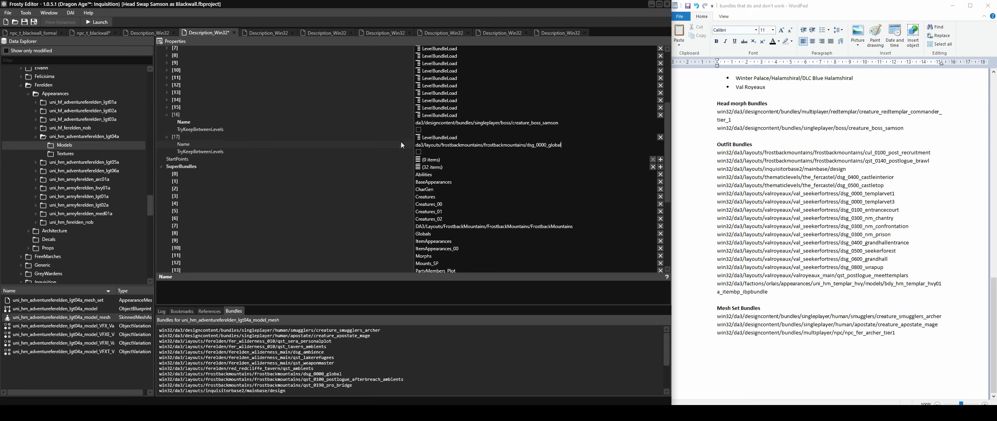
Copy the npc_fer_archer_tier1 path from the WordPad notes and set FrostbackMountains bundle entry [17] to da3/designcontent/bundles/multiplayer/npc/npc_fer_archer_tier1
{"action": "left_click_drag", "start_coordinate": [573, 226], "coordinate": [427, 227]}
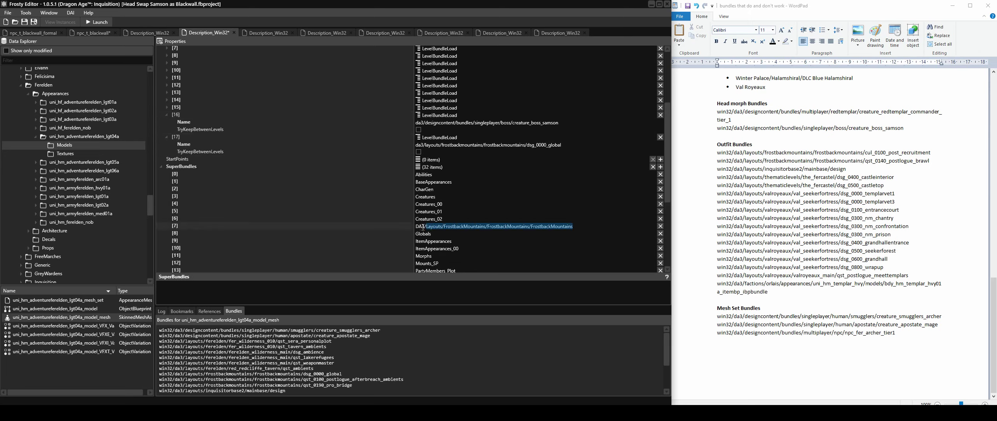
{"action": "left_click_drag", "start_coordinate": [564, 145], "coordinate": [423, 146]}
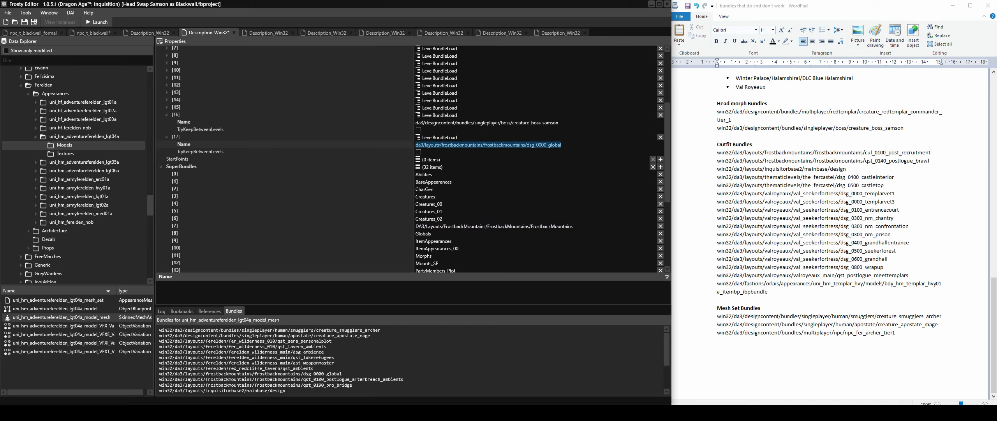
{"action": "left_click", "coordinate": [717, 333]}
{"action": "left_click_drag", "start_coordinate": [941, 316], "coordinate": [737, 316]}
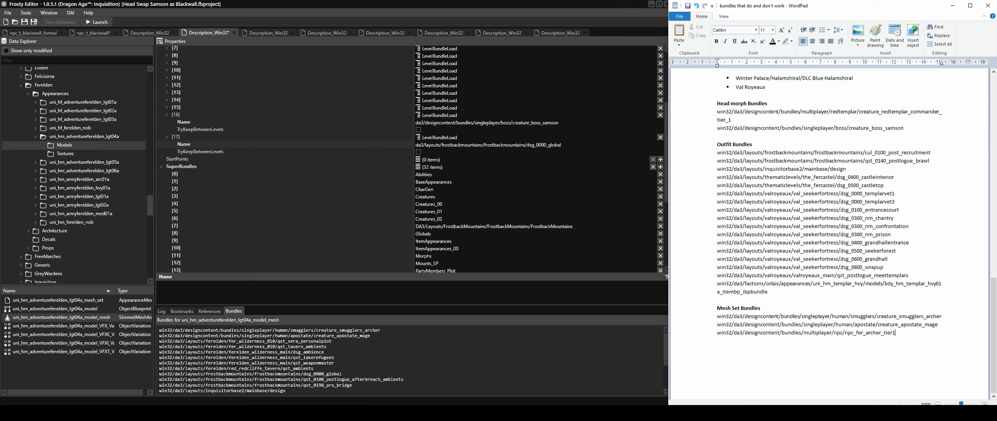
{"action": "left_click_drag", "start_coordinate": [895, 333], "coordinate": [744, 336]}
{"action": "key", "text": "ctrl+c"}
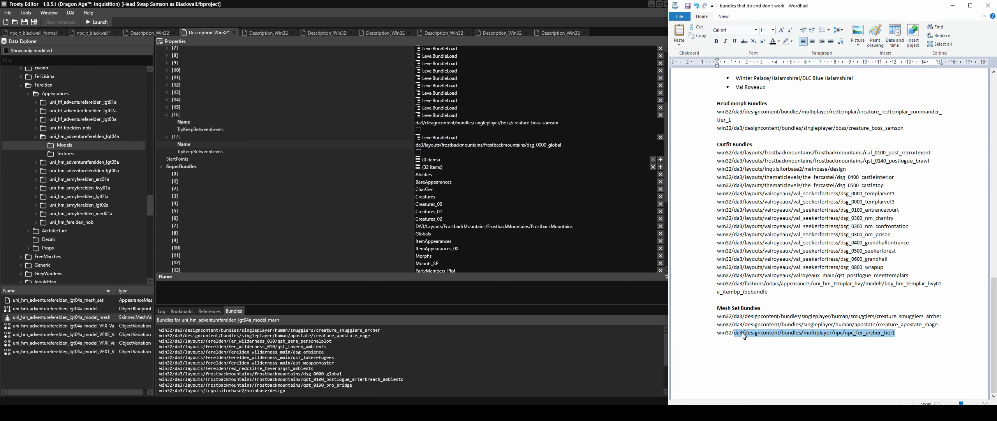
{"action": "key", "text": "ctrl+a"}
{"action": "key", "text": "ctrl+v"}
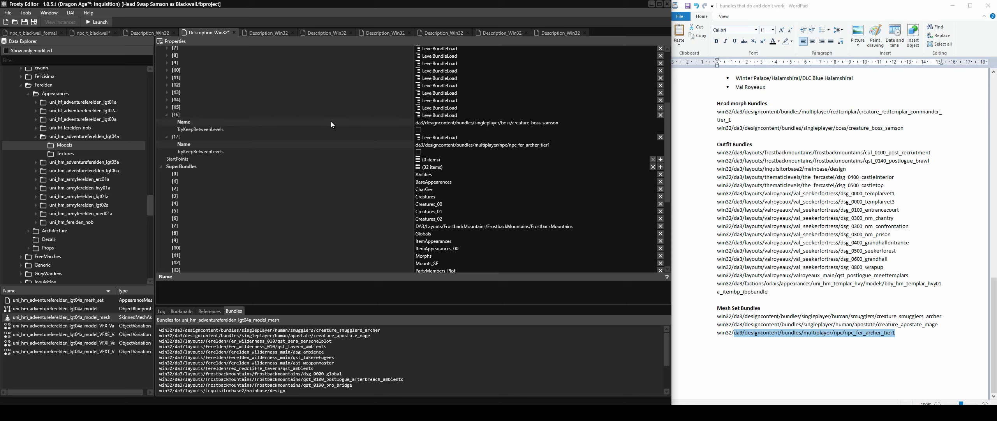
In the red_Redcliffe_Castle level description, insert a bundle entry after [12] named da3/designcontent/bundles/multiplayer/npc/npc_fer_archer_tier1
{"action": "left_click", "coordinate": [142, 33]}
{"action": "right_click", "coordinate": [199, 105]}
{"action": "left_click", "coordinate": [222, 131]}
{"action": "left_click", "coordinate": [420, 136]}
{"action": "key", "text": "ctrl+v"}
Save the project under the new name Ferelden Samson as Blackwall in the Tutorial folder
{"action": "left_click", "coordinate": [8, 12]}
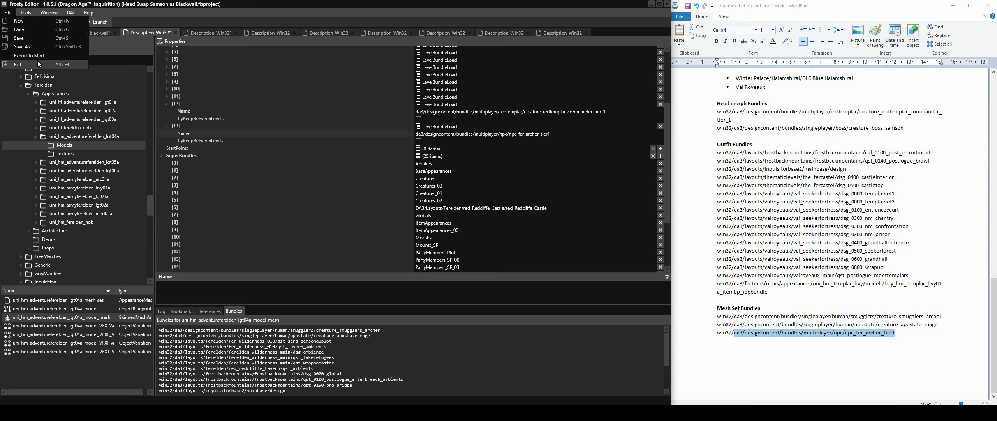
{"action": "left_click", "coordinate": [38, 46]}
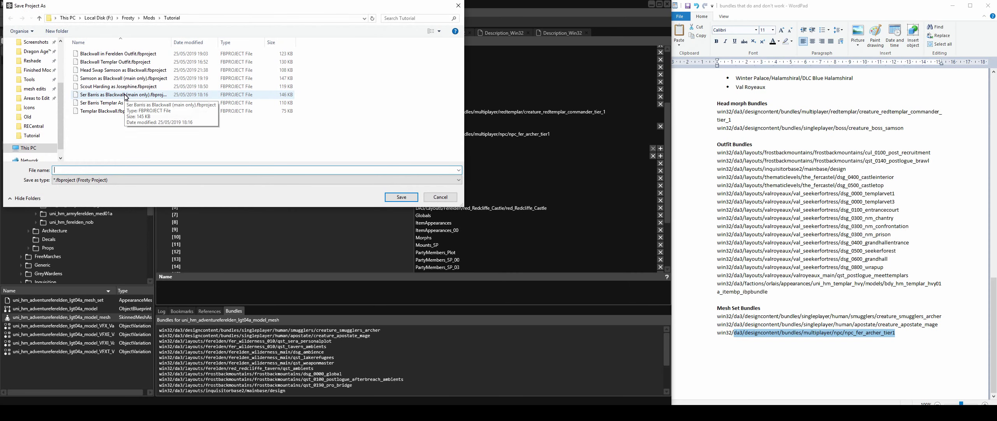
{"action": "type", "text": "Fer"}
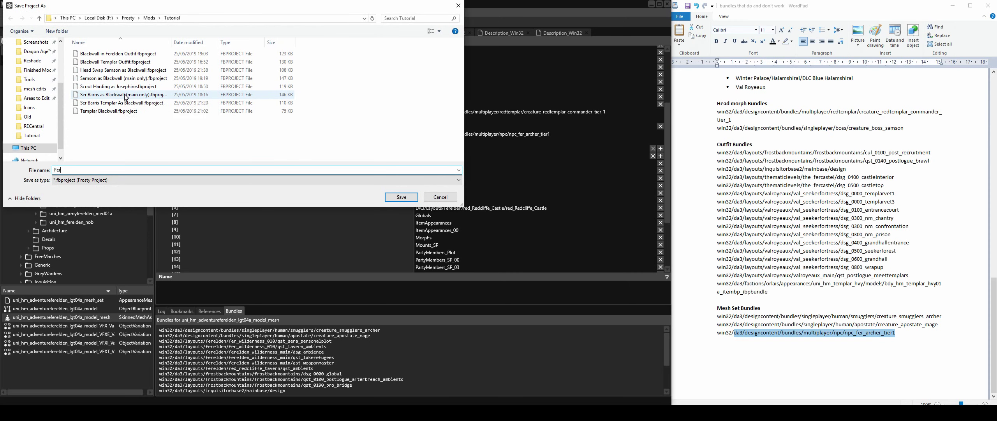
{"action": "type", "text": "elden Sasmson as Blackwall"}
{"action": "key", "text": "Return"}
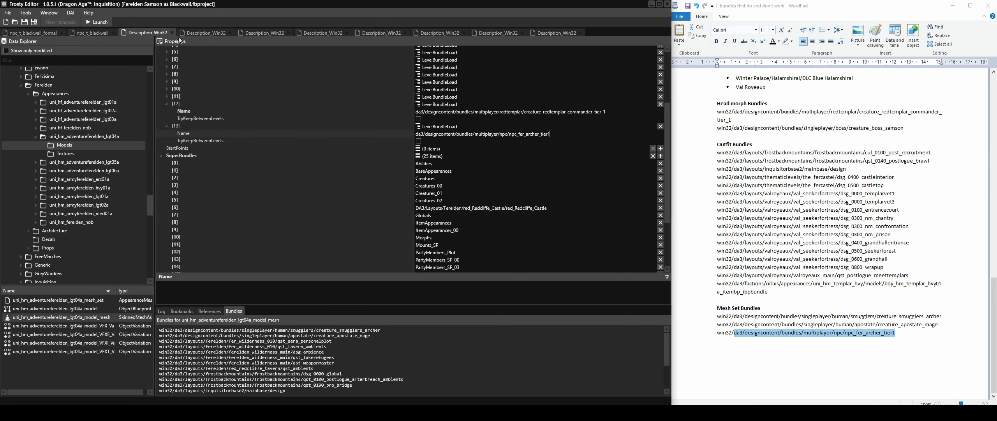
In the MainBase level description, insert a bundle entry after [22] named da3/designcontent/bundles/multiplayer/npc/npc_fer_archer_tier1
{"action": "left_click", "coordinate": [249, 32]}
{"action": "right_click", "coordinate": [174, 101]}
{"action": "left_click", "coordinate": [201, 126]}
{"action": "left_click", "coordinate": [421, 133]}
{"action": "key", "text": "ctrl+v"}
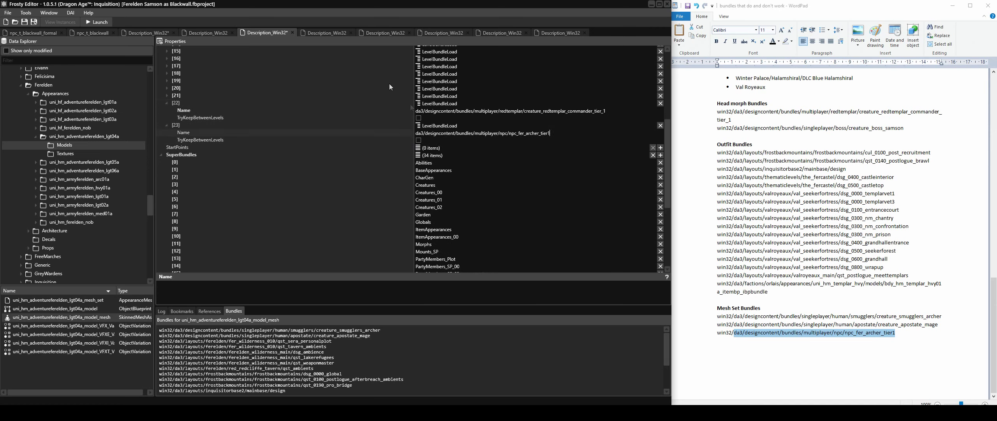
In the ham_Winter_Palace level description, insert a bundle entry after [12] named da3/designcontent/bundles/multiplayer/npc/npc_fer_archer_tier1
{"action": "left_click", "coordinate": [317, 32]}
{"action": "right_click", "coordinate": [177, 86]}
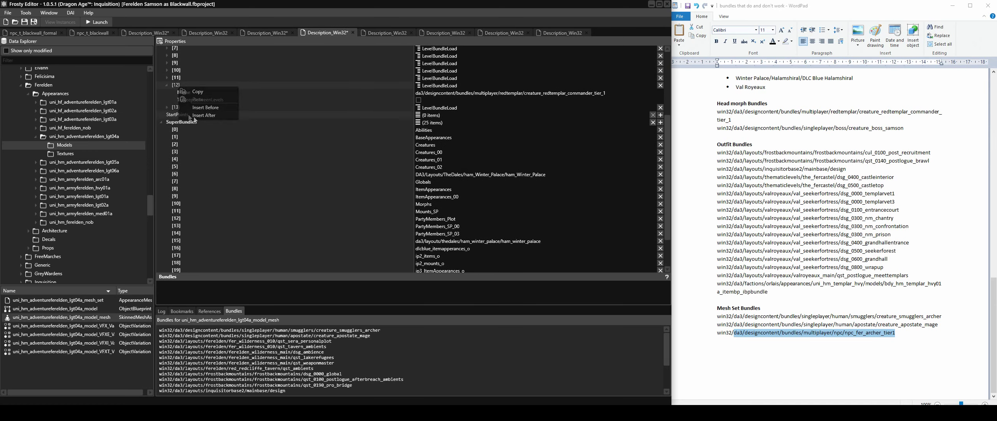
{"action": "left_click", "coordinate": [191, 105]}
{"action": "left_click", "coordinate": [166, 108]}
{"action": "left_click", "coordinate": [424, 115]}
{"action": "key", "text": "ctrl+v"}
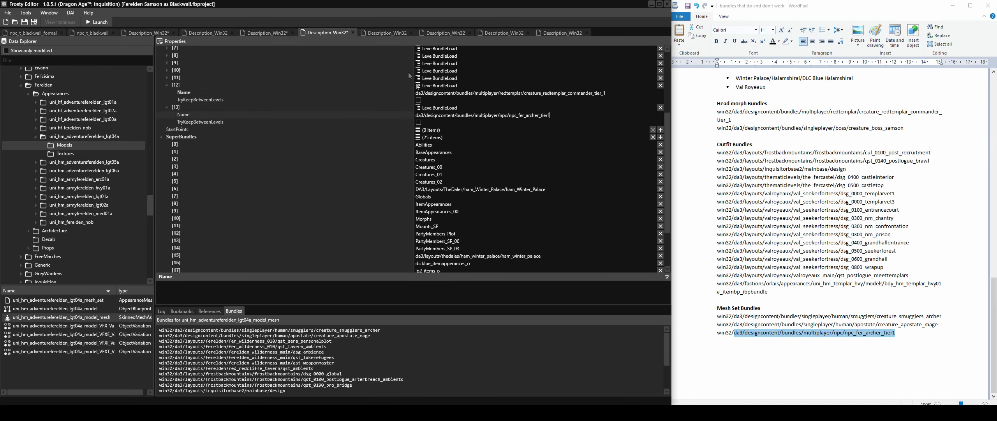
In the ada_AdamantFortress level description, insert a bundle entry after [13] named da3/designcontent/bundles/multiplayer/npc/npc_fer_archer_tier1
{"action": "left_click", "coordinate": [387, 33]}
{"action": "right_click", "coordinate": [187, 151]}
{"action": "left_click", "coordinate": [212, 175]}
{"action": "left_click", "coordinate": [168, 171]}
In the val_Blackwall_Prison and ValRoyeaux_Main level descriptions, insert a bundle entry after [12] for da3/designcontent/bundles/multiplayer/npc/npc_fer_archer_tier1
{"action": "left_click", "coordinate": [440, 33]}
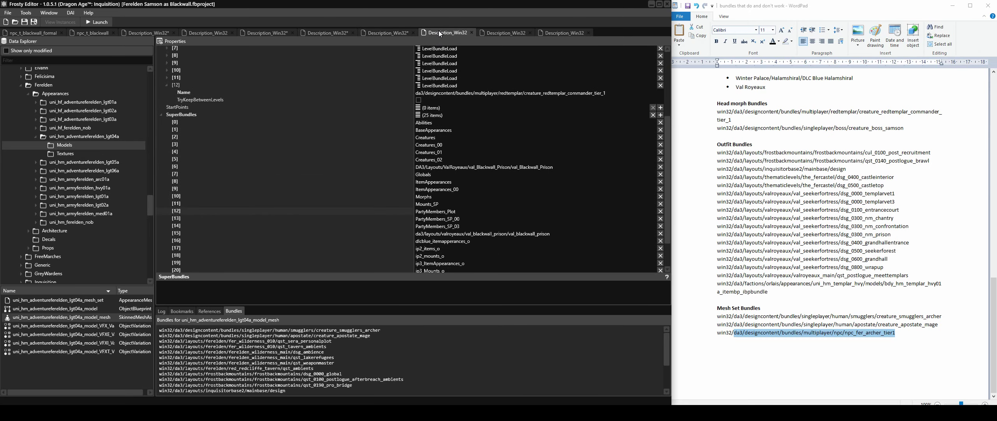
{"action": "right_click", "coordinate": [181, 87]}
{"action": "left_click", "coordinate": [204, 117]}
{"action": "left_click", "coordinate": [167, 106]}
{"action": "key", "text": "ctrl+v"}
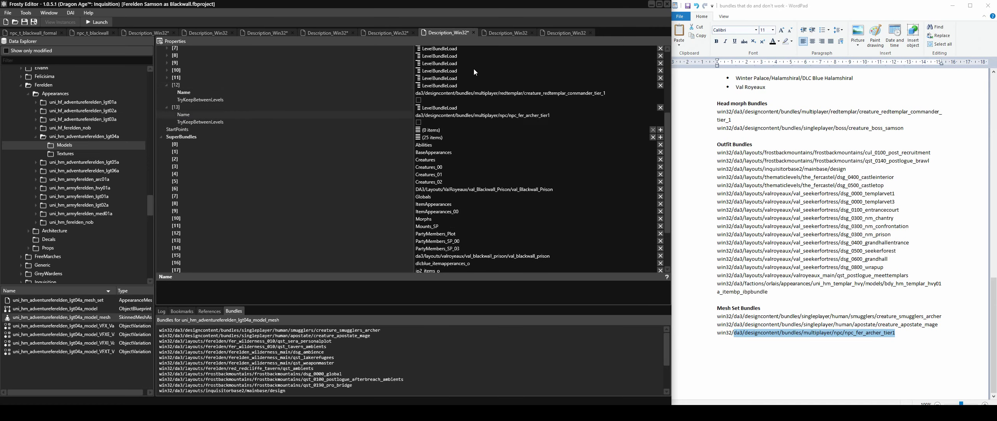
{"action": "left_click", "coordinate": [497, 34]}
{"action": "right_click", "coordinate": [185, 103]}
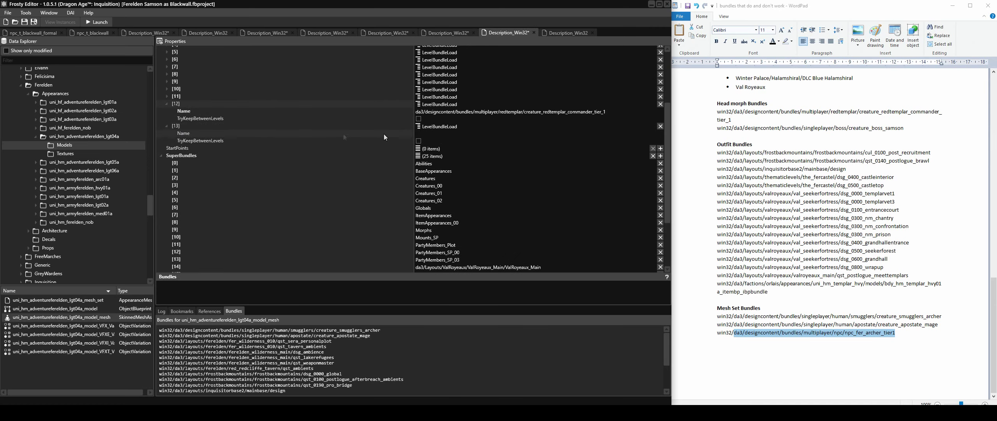
In the DLCBlue_WinterPalace level description, insert a bundle entry after [19] named da3/designcontent/bundles/multiplayer/npc/npc_fer_archer_tier1
{"action": "left_click", "coordinate": [557, 33]}
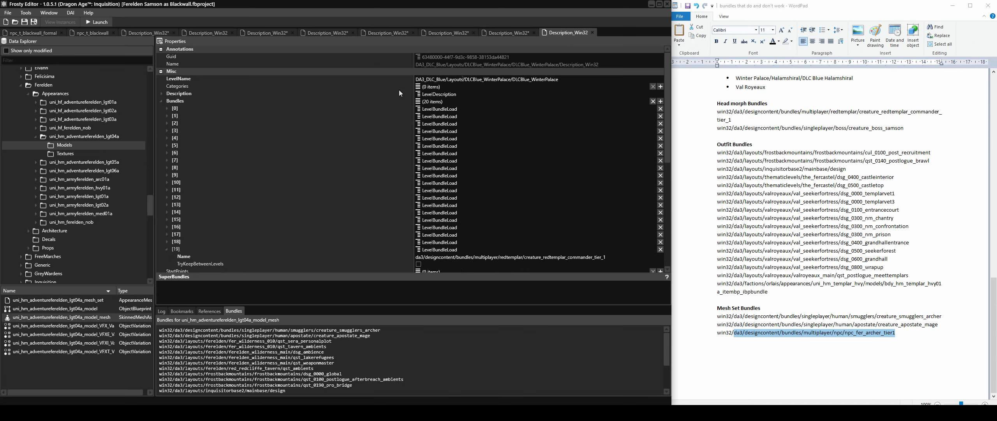
{"action": "right_click", "coordinate": [189, 99]}
{"action": "right_click", "coordinate": [195, 247]}
{"action": "left_click", "coordinate": [217, 275]}
{"action": "scroll", "coordinate": [183, 234], "scroll_direction": "down", "scroll_amount": 3}
{"action": "left_click", "coordinate": [165, 197]}
{"action": "left_click", "coordinate": [436, 204]}
{"action": "key", "text": "ctrl+v"}
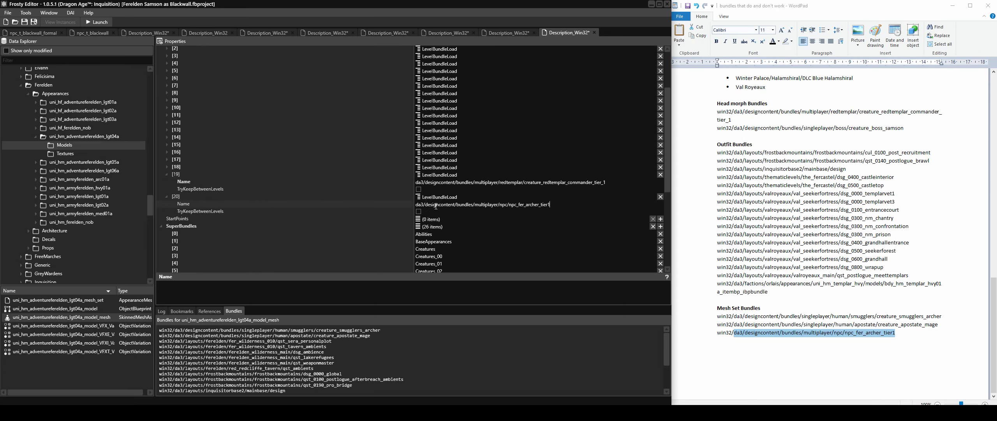
Check the added npc_fer_archer_tier1 entries across the open level descriptions and launch the game
{"action": "left_click", "coordinate": [269, 34]}
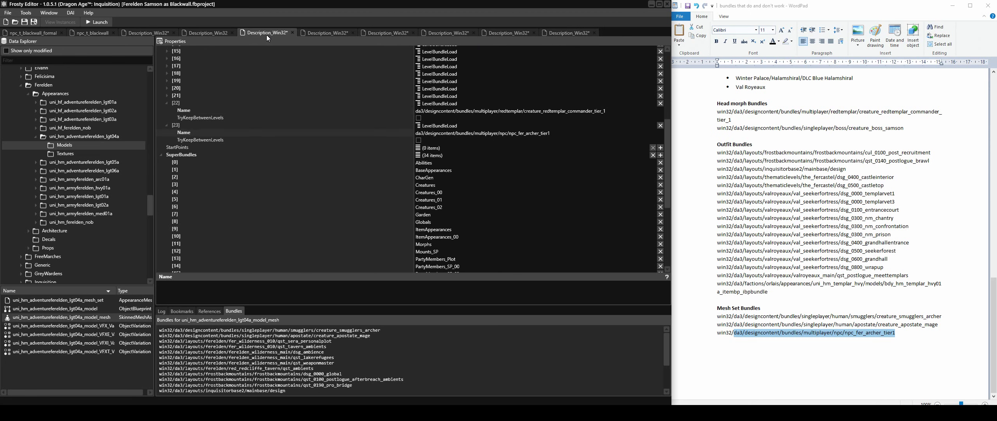
{"action": "left_click", "coordinate": [200, 34]}
{"action": "left_click", "coordinate": [323, 33]}
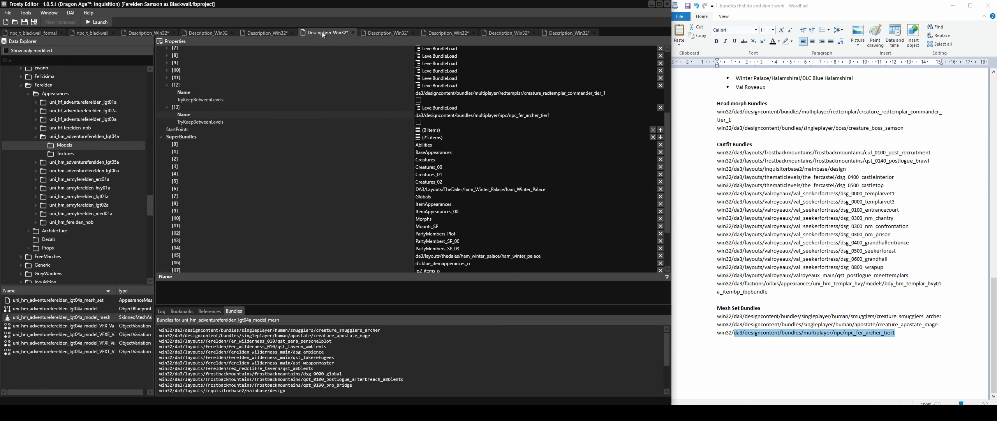
{"action": "left_click", "coordinate": [148, 34]}
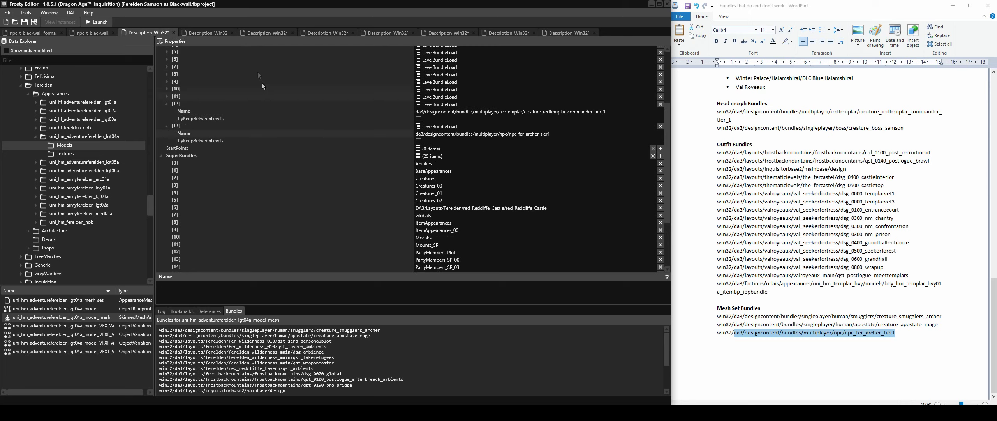
{"action": "left_click", "coordinate": [318, 32]}
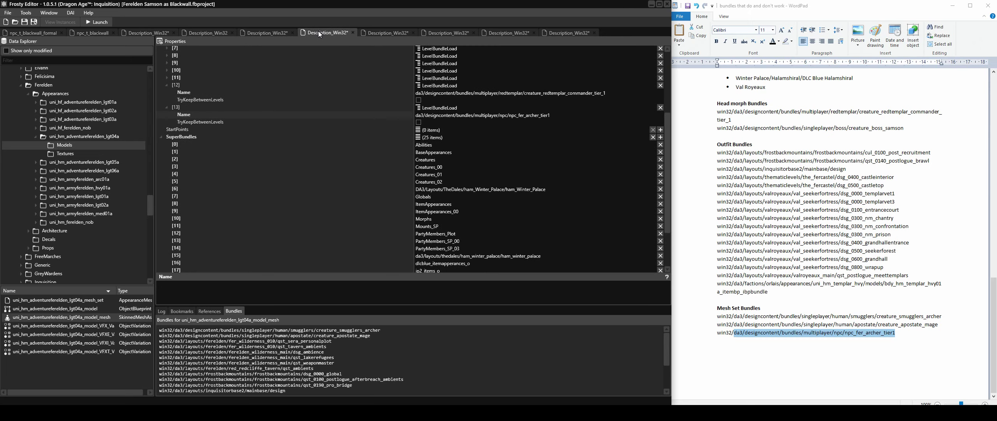
{"action": "left_click", "coordinate": [387, 33]}
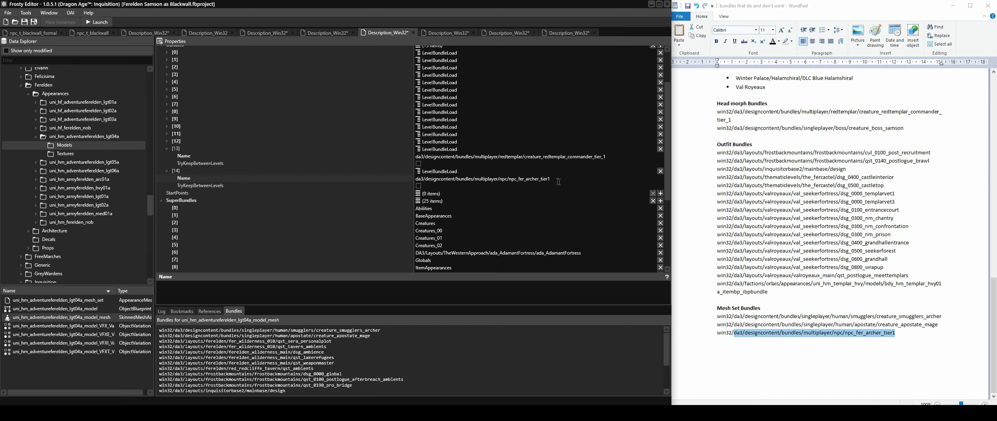
{"action": "left_click", "coordinate": [95, 22]}
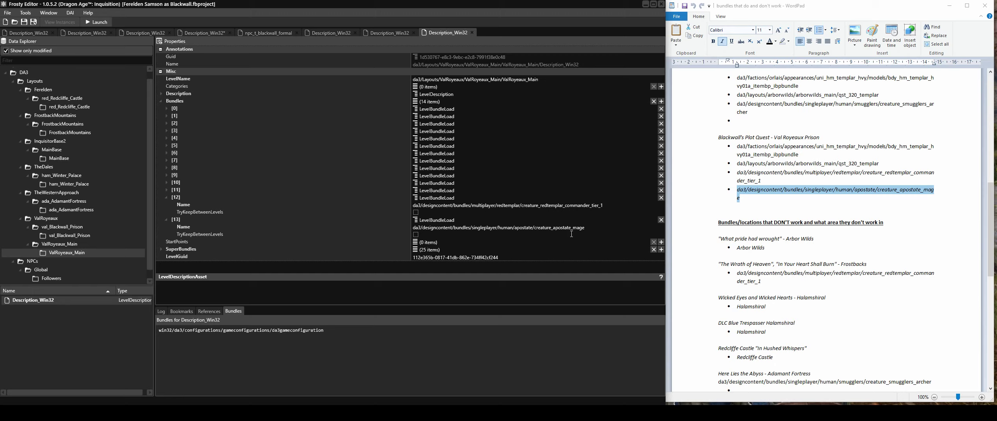
Review the added bundle entries in the level descriptions from val_Blackwall_Prison back to red_Redcliffe_Castle, and the appearance settings of npc_t_blackwall_formal
{"action": "left_click", "coordinate": [378, 33]}
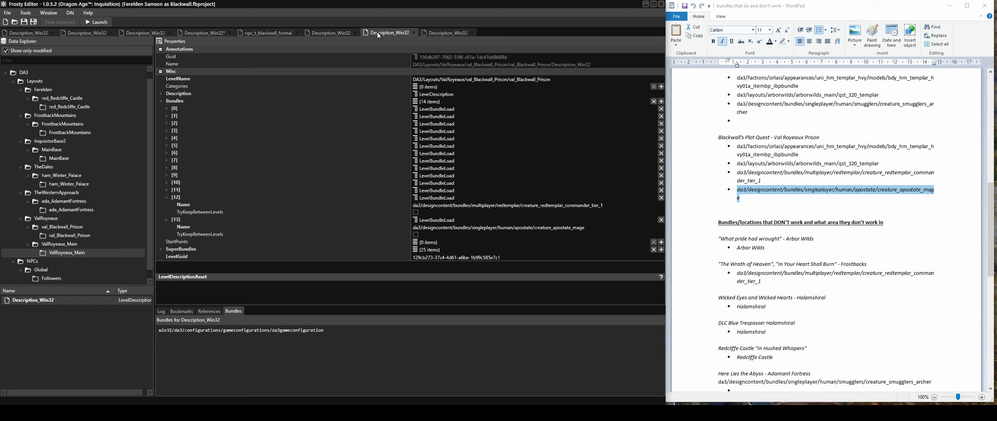
{"action": "left_click", "coordinate": [331, 33]}
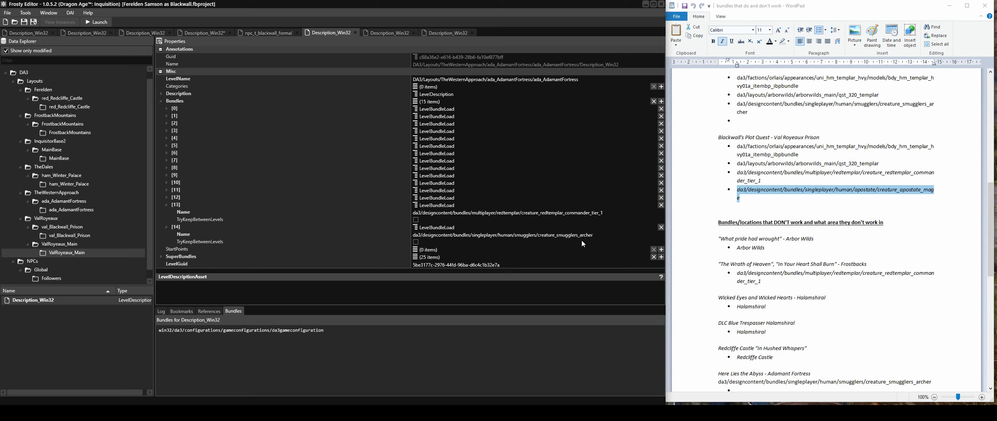
{"action": "left_click", "coordinate": [203, 32]}
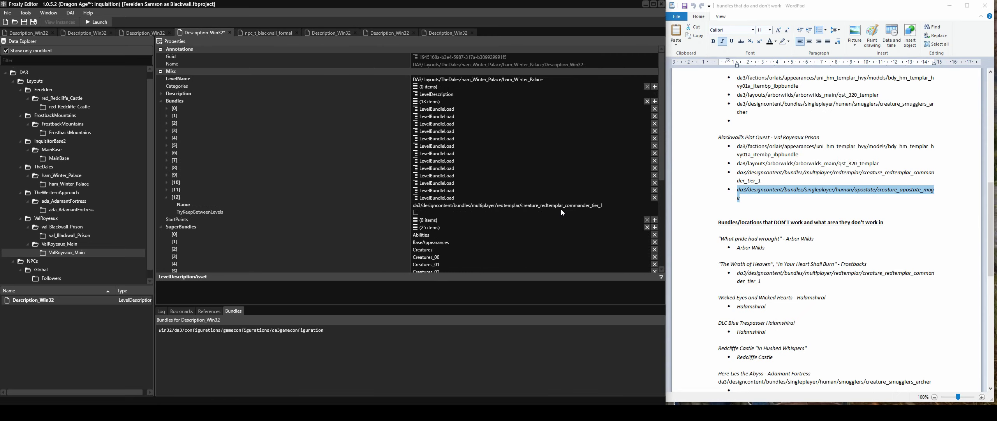
{"action": "scroll", "coordinate": [563, 212], "scroll_direction": "down", "scroll_amount": 2}
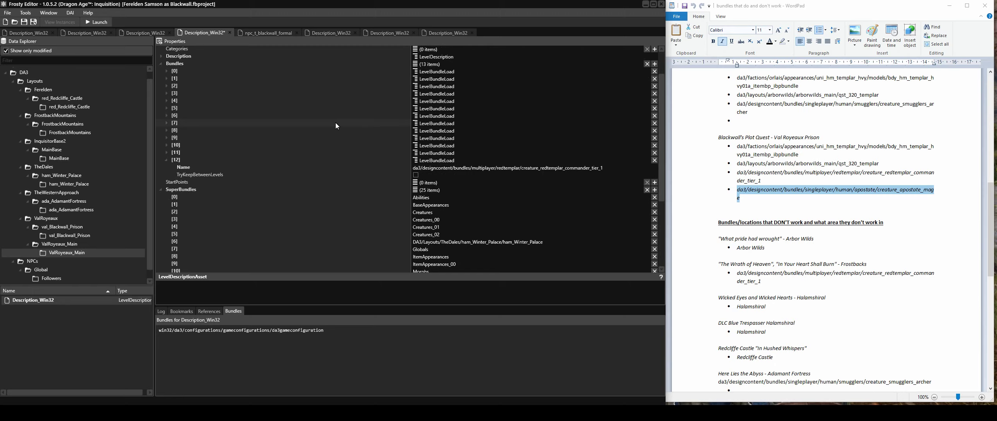
{"action": "left_click", "coordinate": [269, 32]}
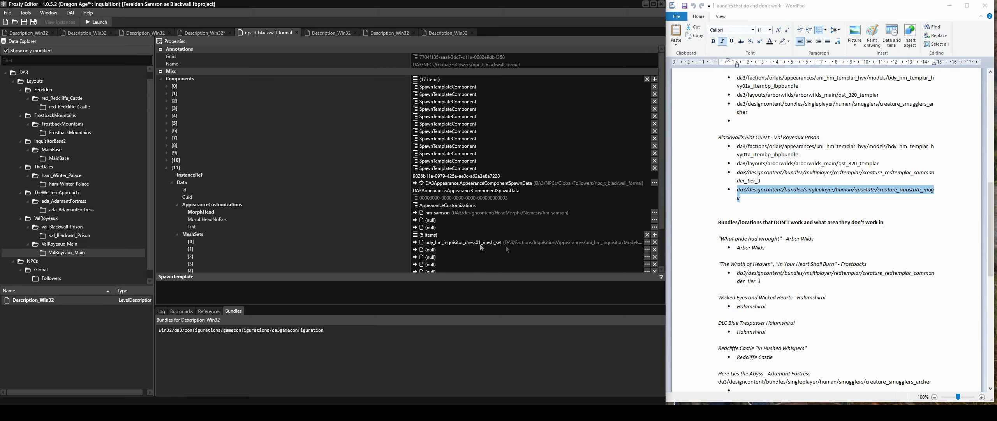
{"action": "left_click", "coordinate": [122, 33]}
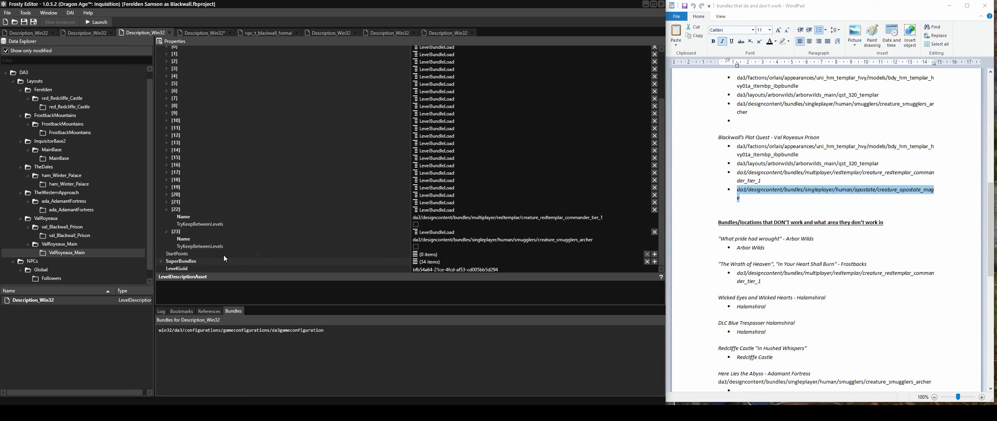
{"action": "scroll", "coordinate": [372, 235], "scroll_direction": "up", "scroll_amount": 4}
{"action": "scroll", "coordinate": [369, 234], "scroll_direction": "down", "scroll_amount": 4}
{"action": "left_click", "coordinate": [90, 34]}
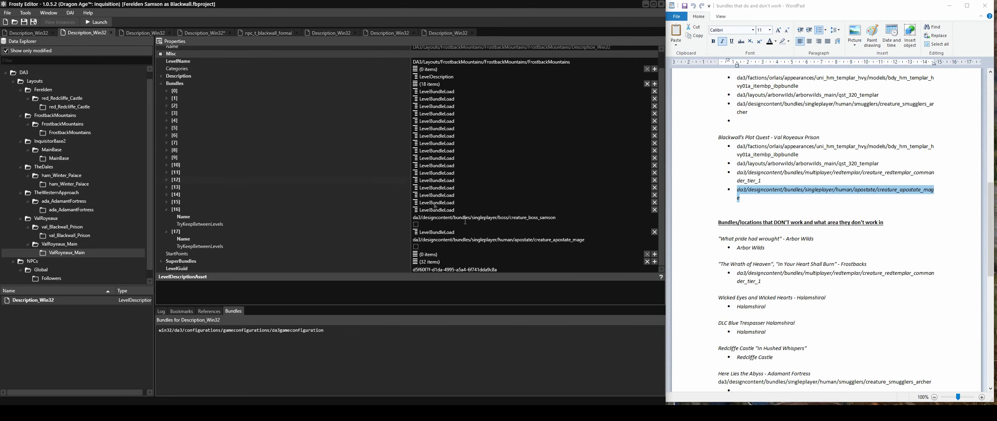
{"action": "scroll", "coordinate": [494, 187], "scroll_direction": "up", "scroll_amount": 1}
{"action": "scroll", "coordinate": [494, 186], "scroll_direction": "down", "scroll_amount": 1}
{"action": "left_click", "coordinate": [42, 33]}
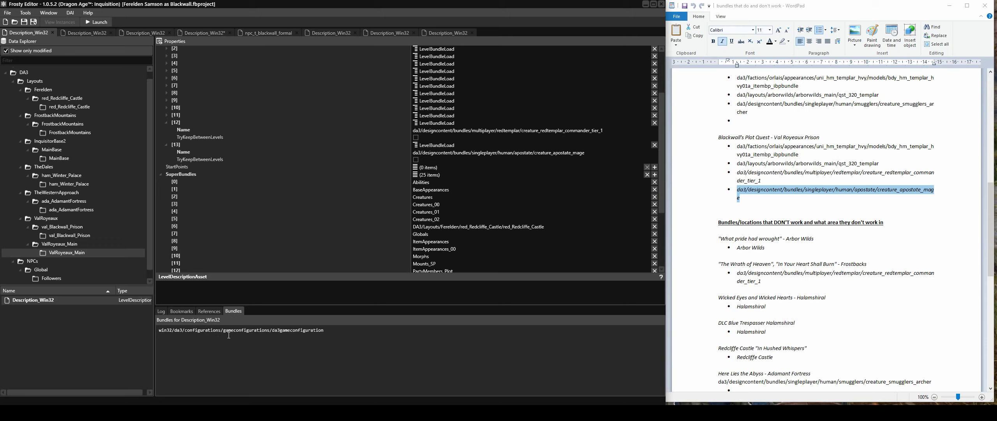
Open the npc_t_blackwall spawn template from the modified Followers assets under NPCs/Global
{"action": "scroll", "coordinate": [49, 217], "scroll_direction": "up", "scroll_amount": 1}
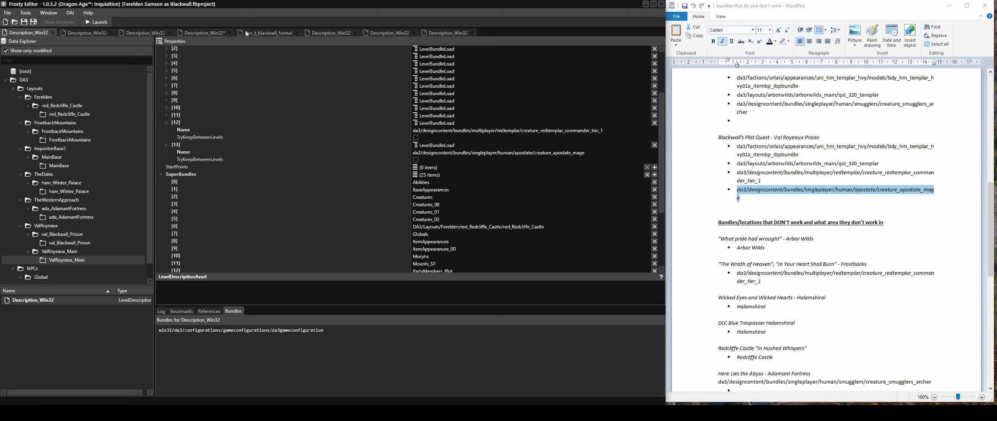
{"action": "left_click", "coordinate": [41, 276]}
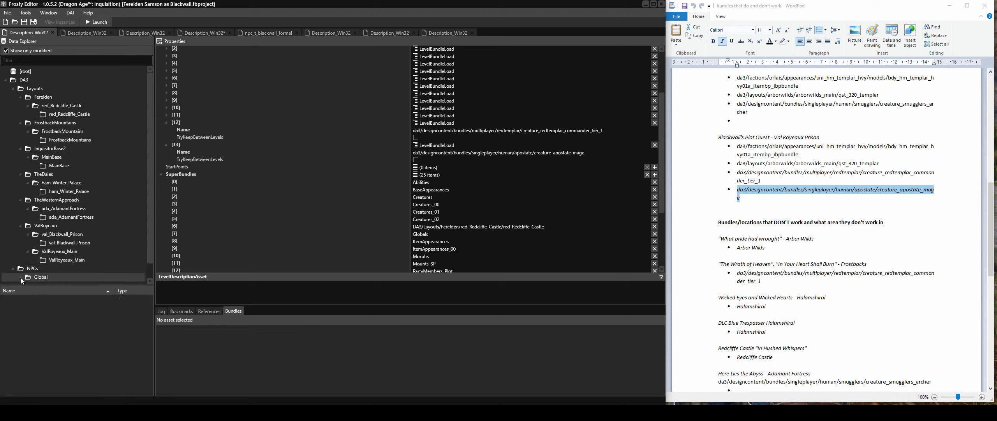
{"action": "left_click", "coordinate": [20, 277]}
{"action": "left_click", "coordinate": [43, 269]}
{"action": "double_click", "coordinate": [46, 300]}
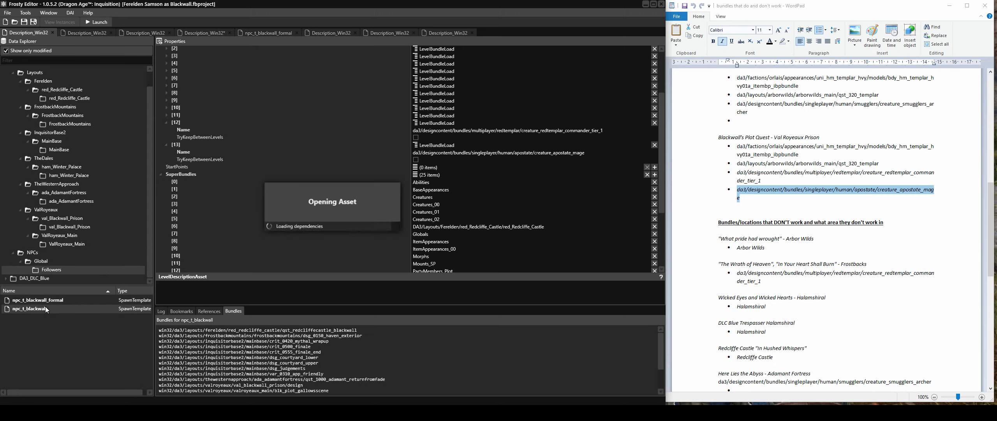
Expand component [11] of npc_t_blackwall down to its AppearanceCustomizations and MeshSets
{"action": "left_click", "coordinate": [167, 168]}
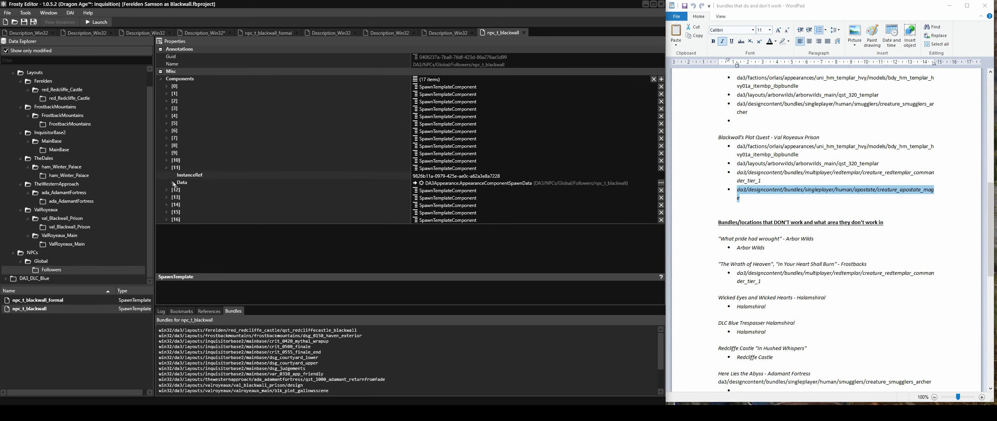
{"action": "left_click", "coordinate": [172, 183]}
{"action": "left_click", "coordinate": [178, 212]}
{"action": "left_click", "coordinate": [178, 205]}
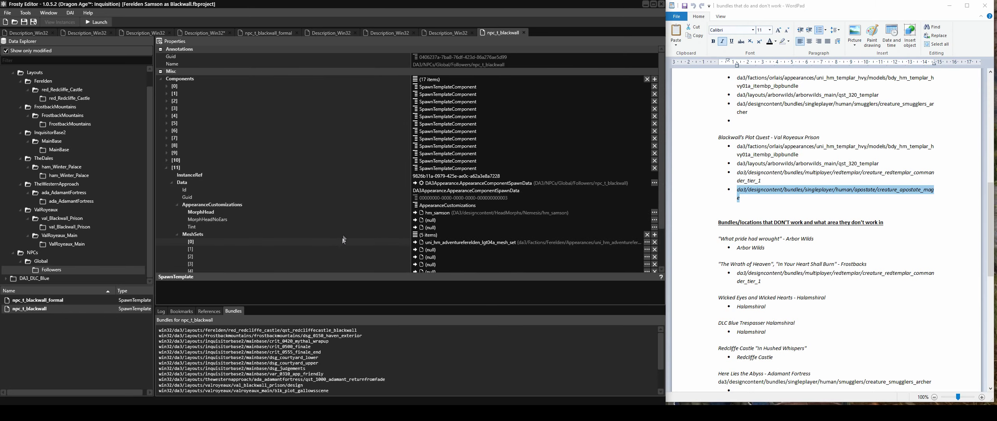
Locate the mesh set assigned to MeshSets [0] in the data explorer and examine which bundles contain it
{"action": "left_click", "coordinate": [646, 243]}
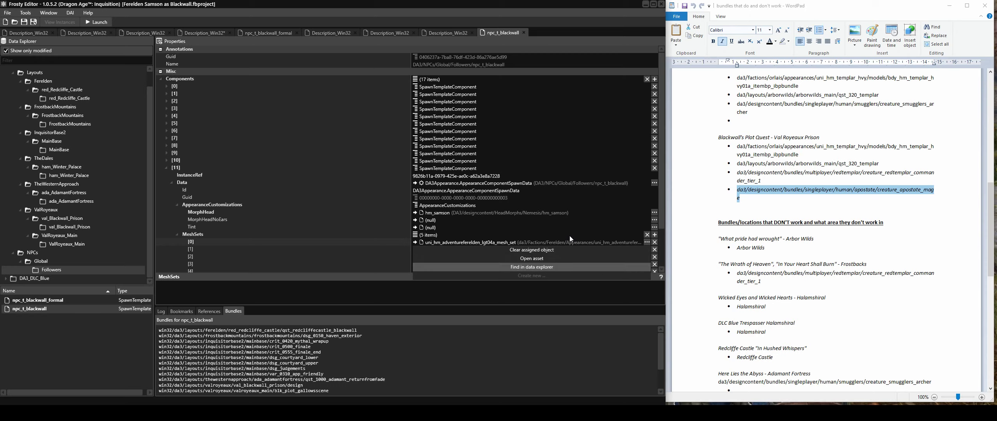
{"action": "key", "text": "Return"}
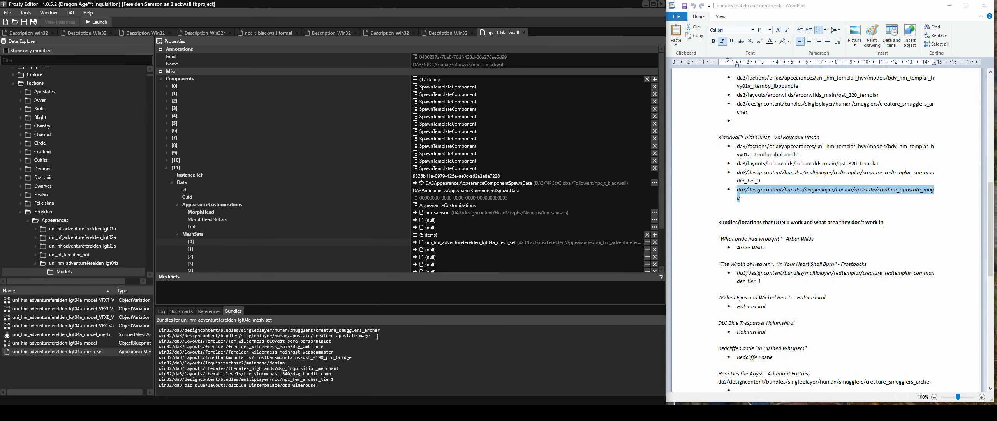
{"action": "left_click_drag", "start_coordinate": [355, 338], "coordinate": [144, 330]}
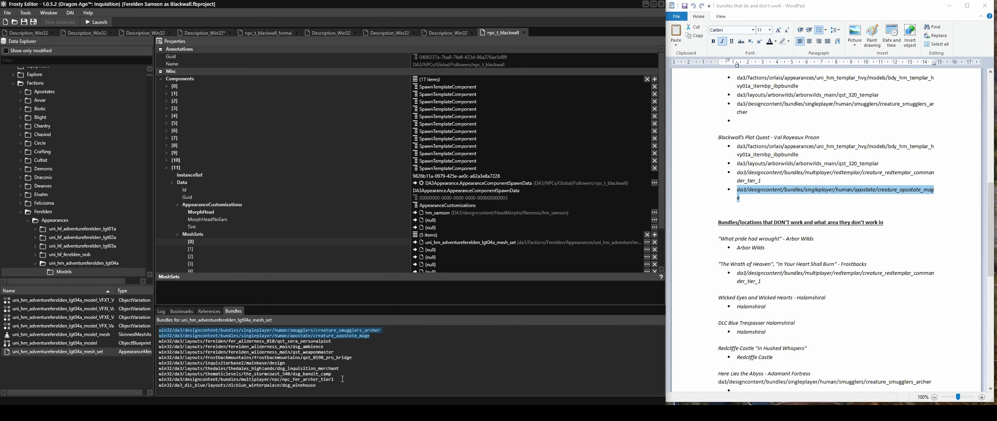
{"action": "left_click_drag", "start_coordinate": [339, 380], "coordinate": [160, 382]}
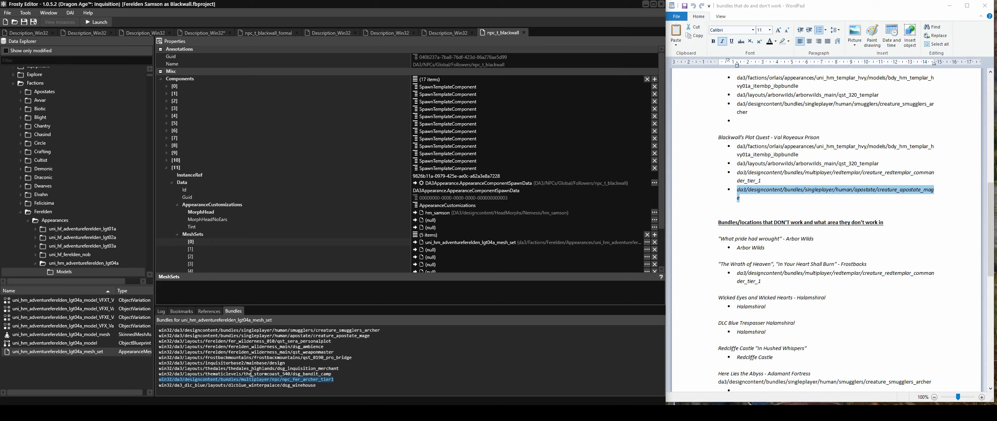
{"action": "left_click", "coordinate": [234, 363]}
{"action": "left_click_drag", "start_coordinate": [242, 364], "coordinate": [269, 364]}
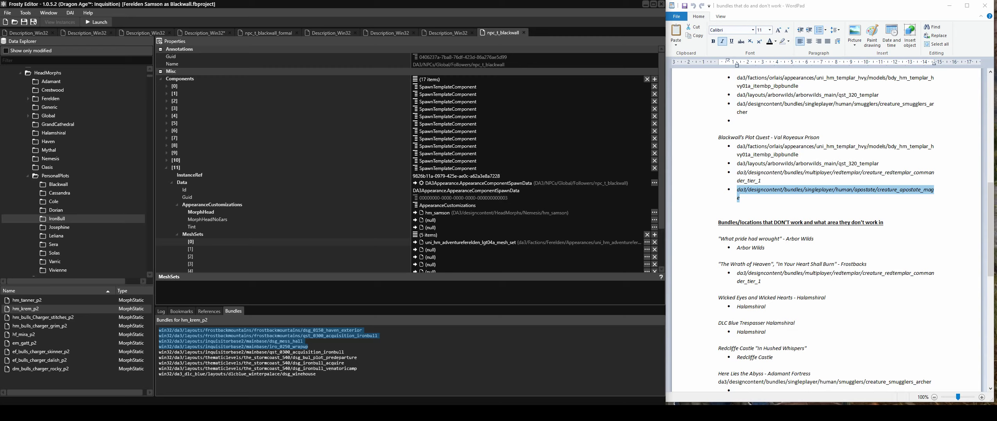
Switch to Photos, view the two in-game character screenshots and close them
{"action": "key", "text": "alt+Tab"}
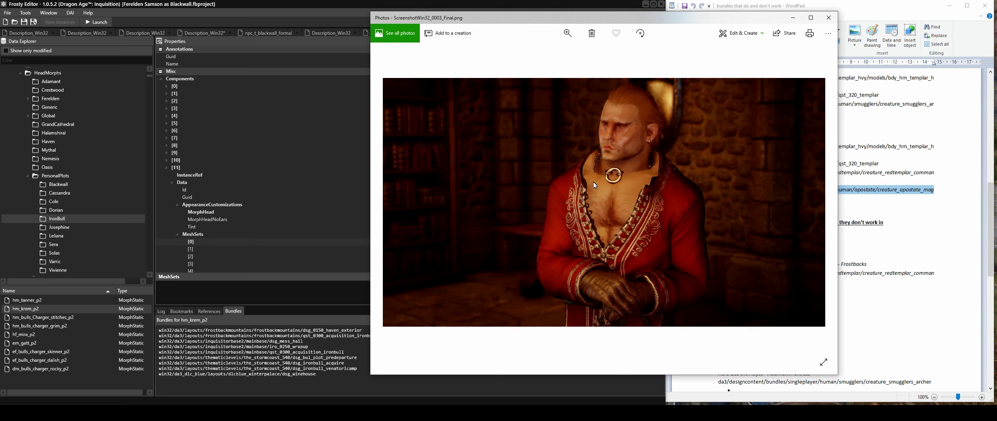
{"action": "left_click", "coordinate": [829, 18]}
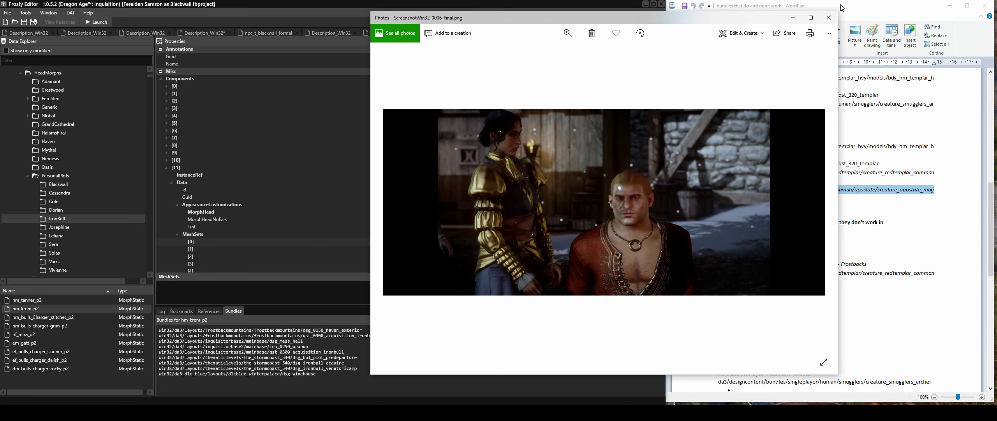
{"action": "left_click", "coordinate": [829, 18]}
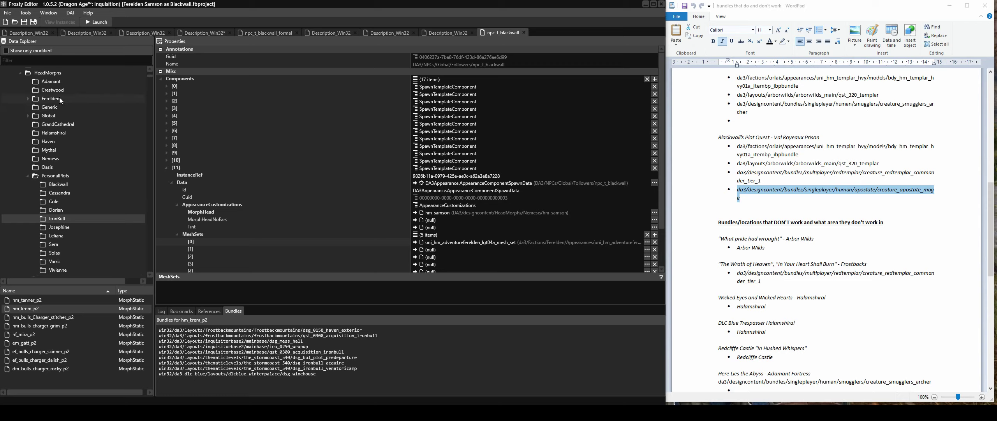
Find the df_harding_p2 head morph in the Skyhold HeadMorphs folder and display its bundles
{"action": "scroll", "coordinate": [61, 173], "scroll_direction": "down", "scroll_amount": 4}
{"action": "left_click", "coordinate": [59, 190]}
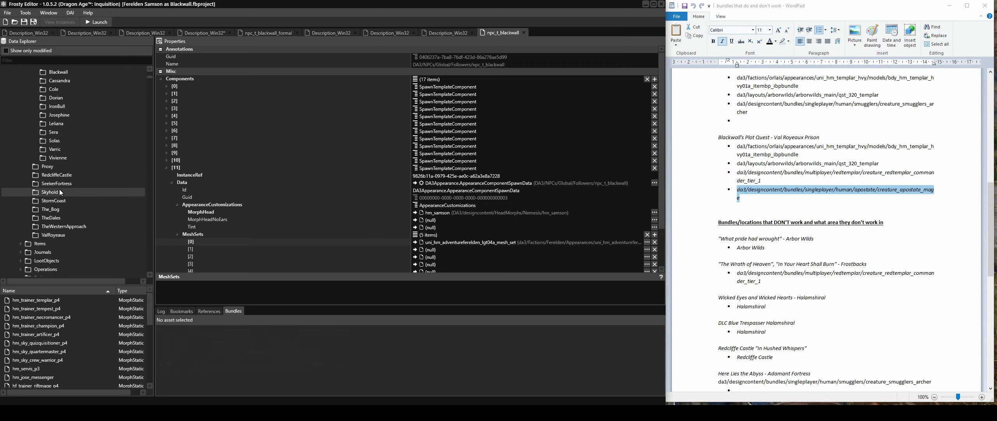
{"action": "scroll", "coordinate": [73, 331], "scroll_direction": "down", "scroll_amount": 10}
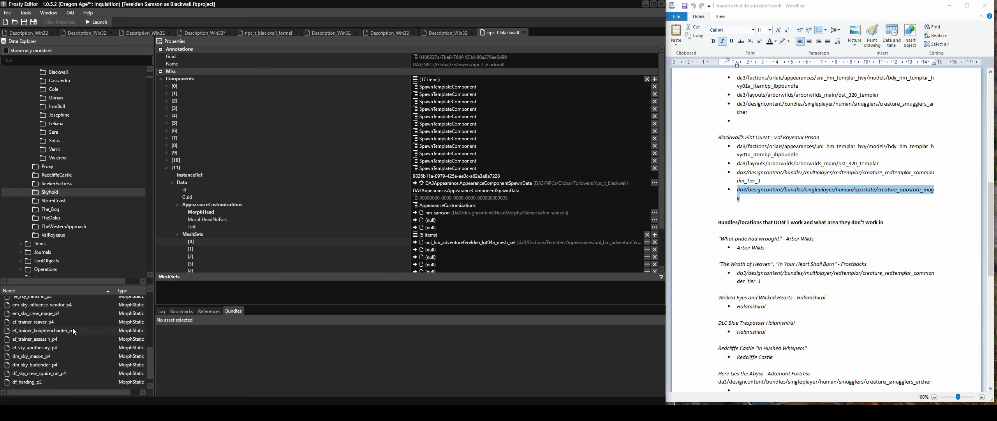
{"action": "left_click", "coordinate": [45, 374]}
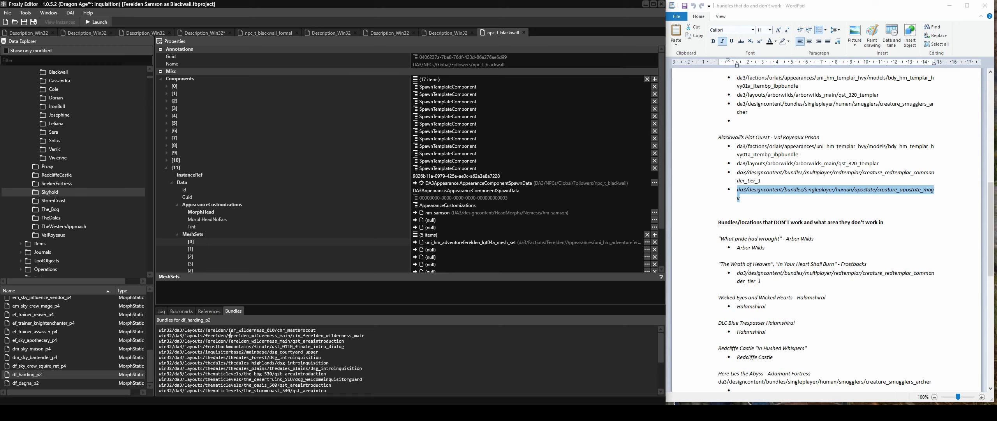
Examine the bundle list of df_harding_p2, from the Ferelden wilderness, finale and main base entries through the DLC entries
{"action": "left_click_drag", "start_coordinate": [231, 335], "coordinate": [369, 340]}
{"action": "scroll", "coordinate": [327, 349], "scroll_direction": "down", "scroll_amount": 1}
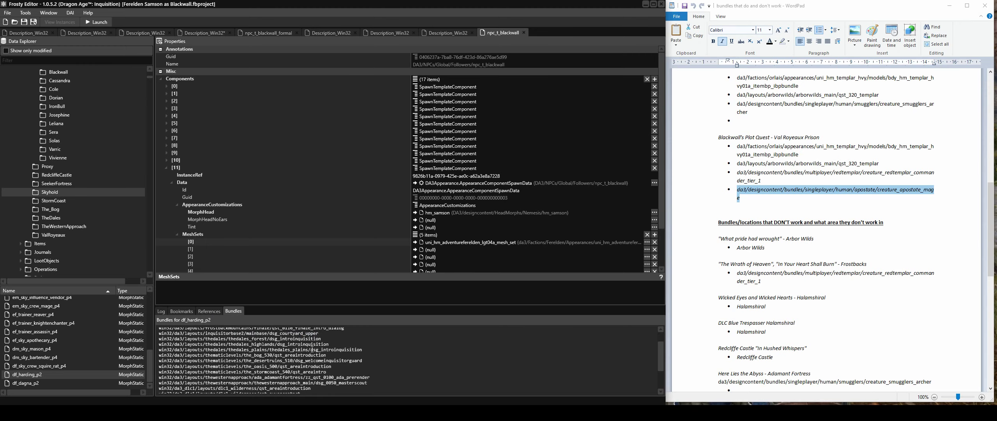
{"action": "scroll", "coordinate": [234, 342], "scroll_direction": "up", "scroll_amount": 1}
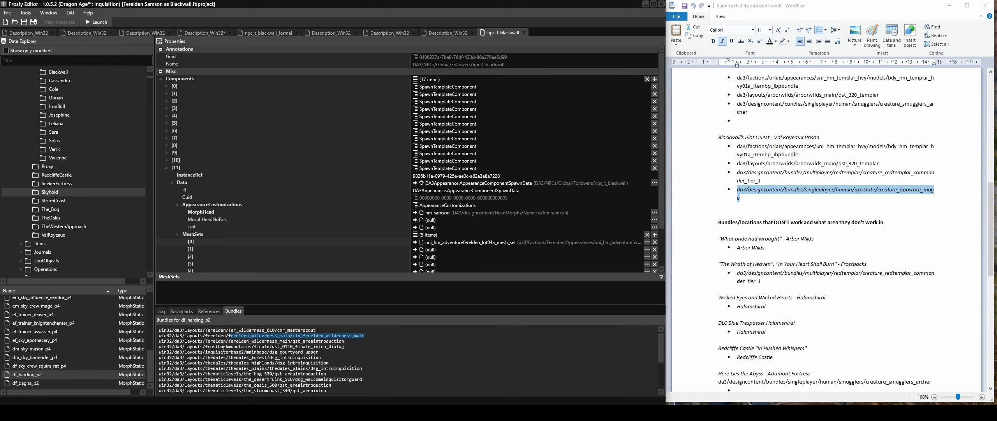
{"action": "left_click", "coordinate": [261, 348]}
{"action": "left_click_drag", "start_coordinate": [254, 347], "coordinate": [372, 353]}
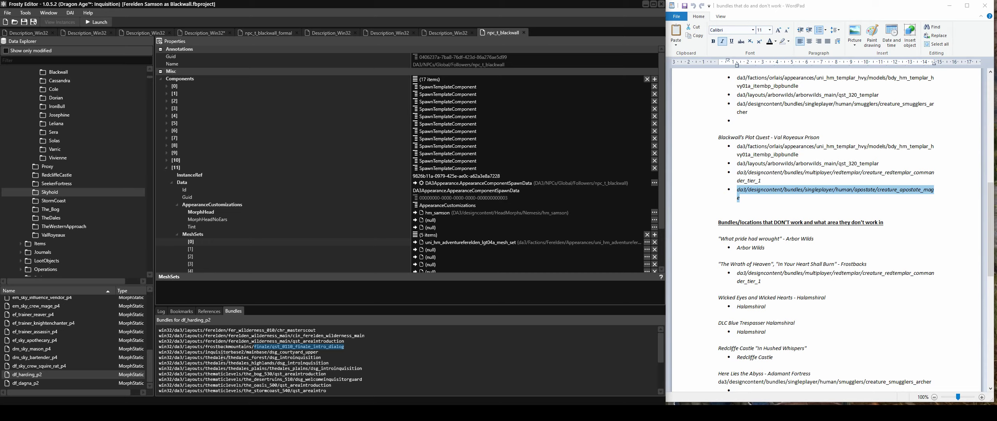
{"action": "left_click_drag", "start_coordinate": [206, 352], "coordinate": [336, 355]}
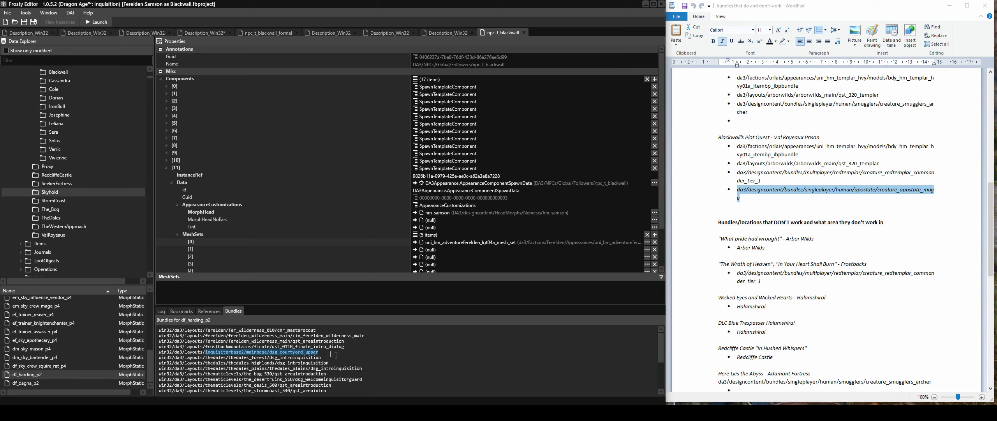
{"action": "scroll", "coordinate": [330, 353], "scroll_direction": "down", "scroll_amount": 3}
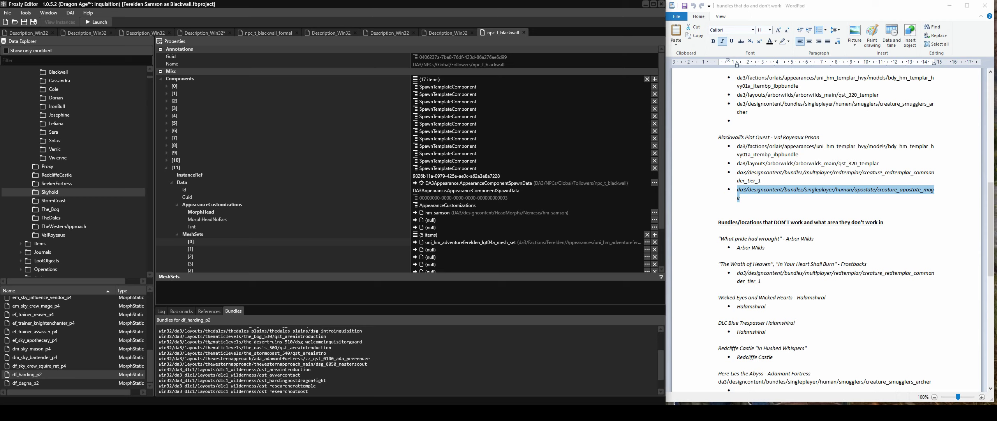
{"action": "scroll", "coordinate": [210, 341], "scroll_direction": "up", "scroll_amount": 2}
{"action": "left_click_drag", "start_coordinate": [252, 354], "coordinate": [407, 375]}
{"action": "left_click", "coordinate": [406, 375]}
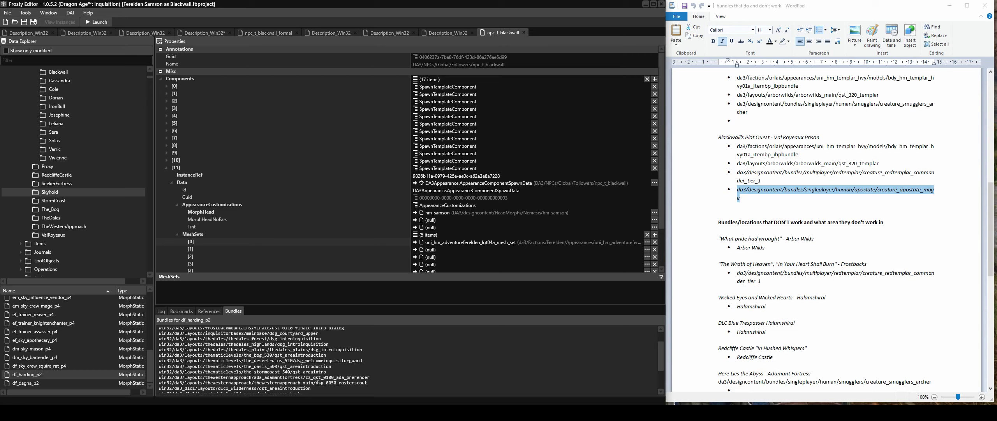
{"action": "scroll", "coordinate": [319, 381], "scroll_direction": "down", "scroll_amount": 3}
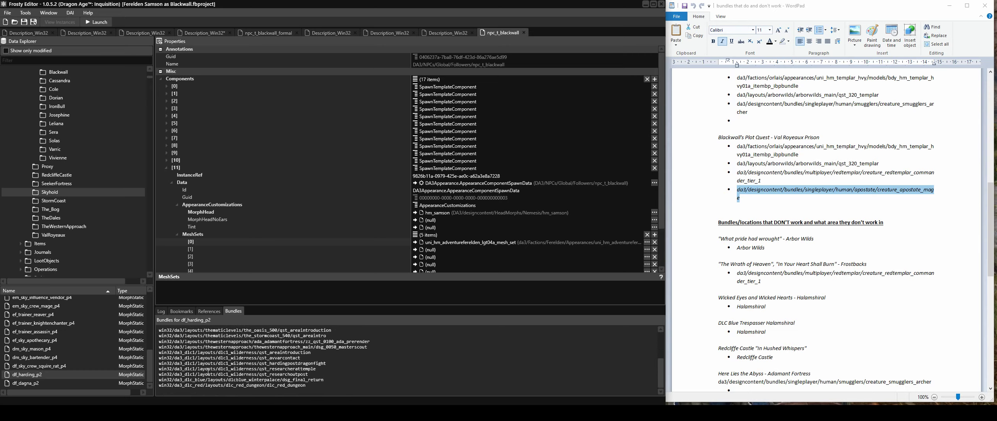
{"action": "scroll", "coordinate": [208, 371], "scroll_direction": "up", "scroll_amount": 2}
{"action": "scroll", "coordinate": [217, 364], "scroll_direction": "up", "scroll_amount": 2}
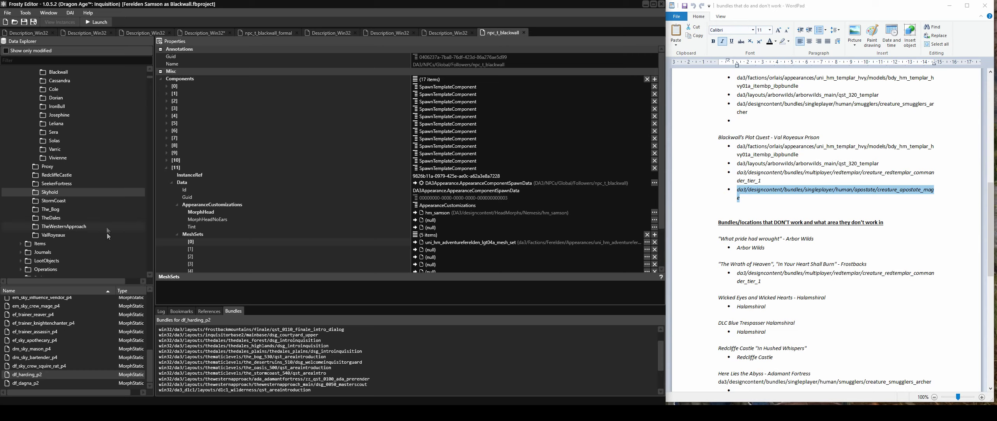
List the references to df_harding_p2 and open dlc1_npc_harding_creatureprofile and npc_t_harding from them
{"action": "scroll", "coordinate": [108, 257], "scroll_direction": "down", "scroll_amount": 2}
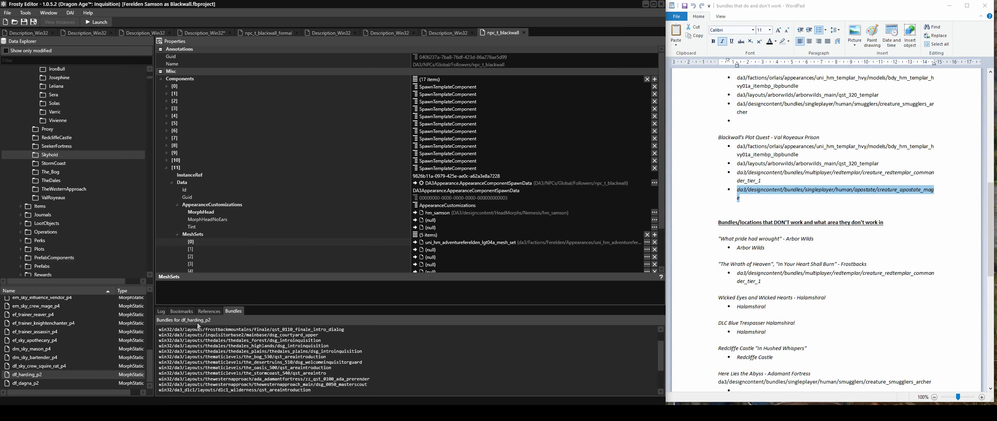
{"action": "left_click", "coordinate": [206, 311]}
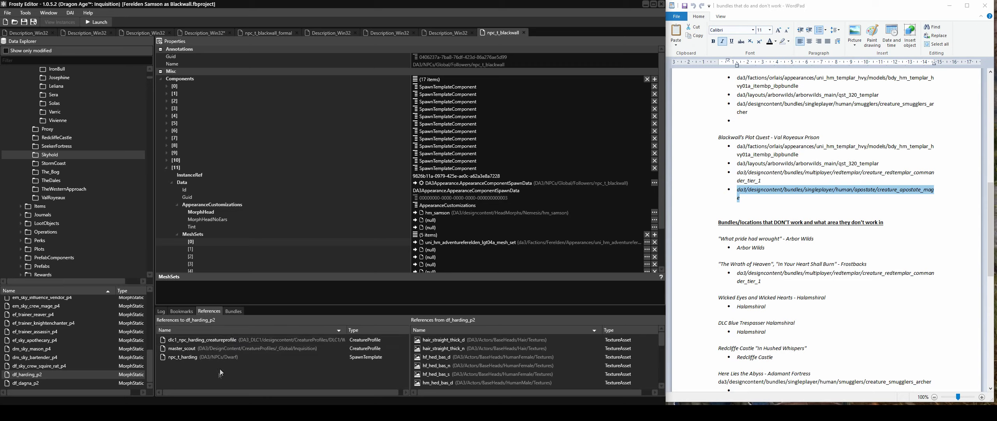
{"action": "double_click", "coordinate": [275, 339]}
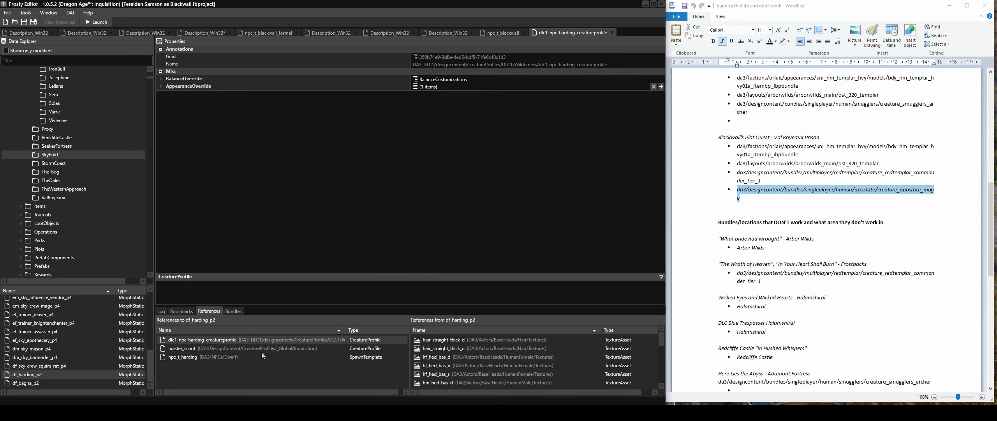
{"action": "double_click", "coordinate": [236, 358]}
Expand component [9] of npc_t_harding down to the contents of its AnimationData
{"action": "left_click", "coordinate": [162, 79]}
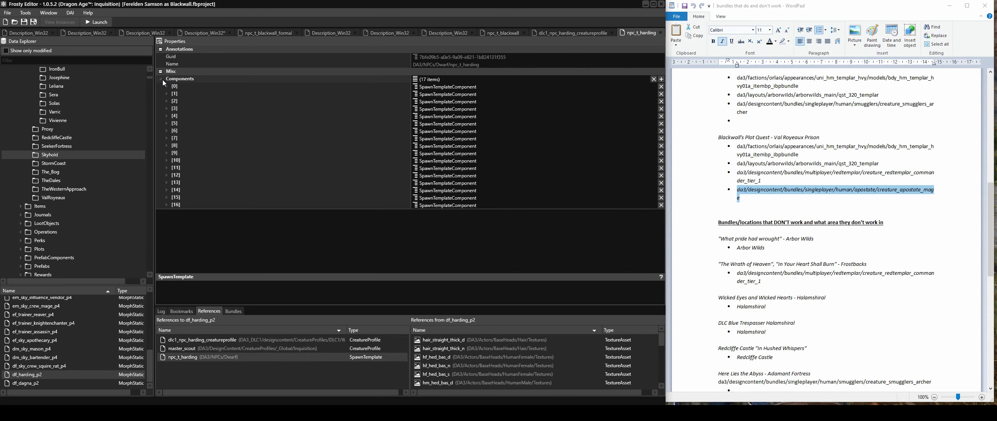
{"action": "left_click", "coordinate": [167, 152]}
{"action": "left_click", "coordinate": [172, 167]}
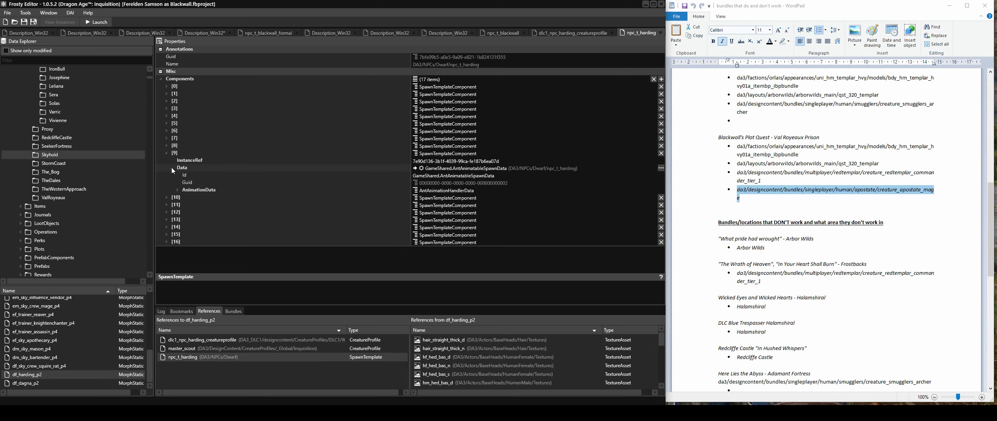
{"action": "left_click", "coordinate": [177, 190]}
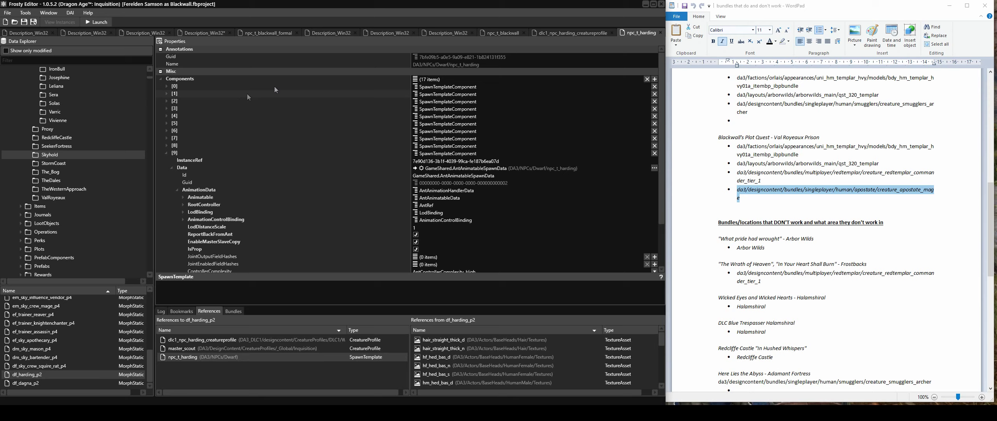
In npc_t_blackwall, expand component [9]'s AnimationData to the Animatable Actor and select its AssetGuid value
{"action": "left_click", "coordinate": [512, 35]}
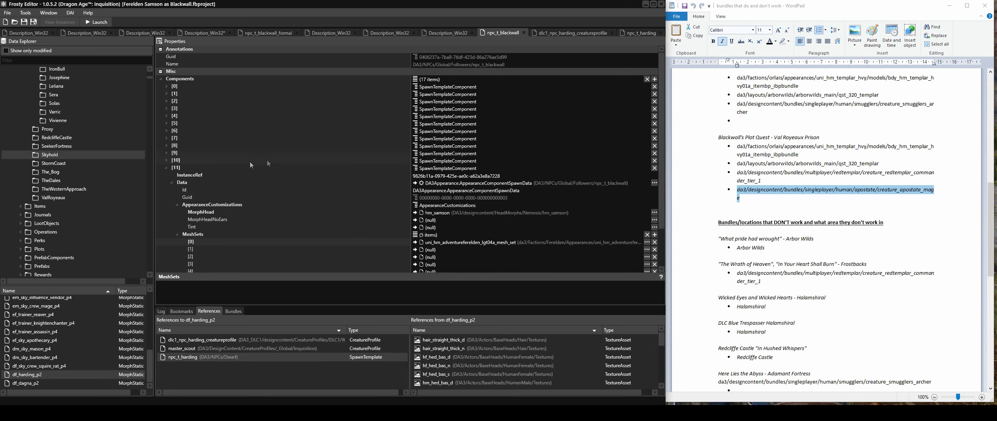
{"action": "left_click", "coordinate": [166, 153]}
{"action": "left_click", "coordinate": [171, 167]}
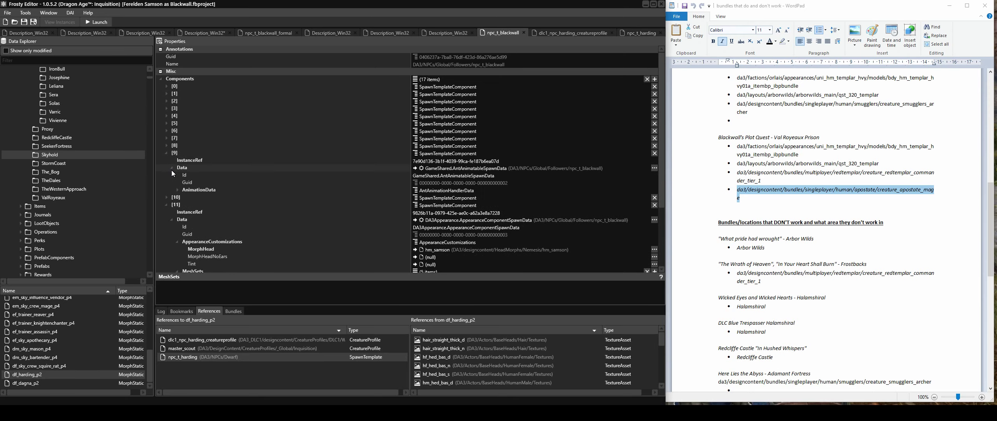
{"action": "left_click", "coordinate": [177, 190]}
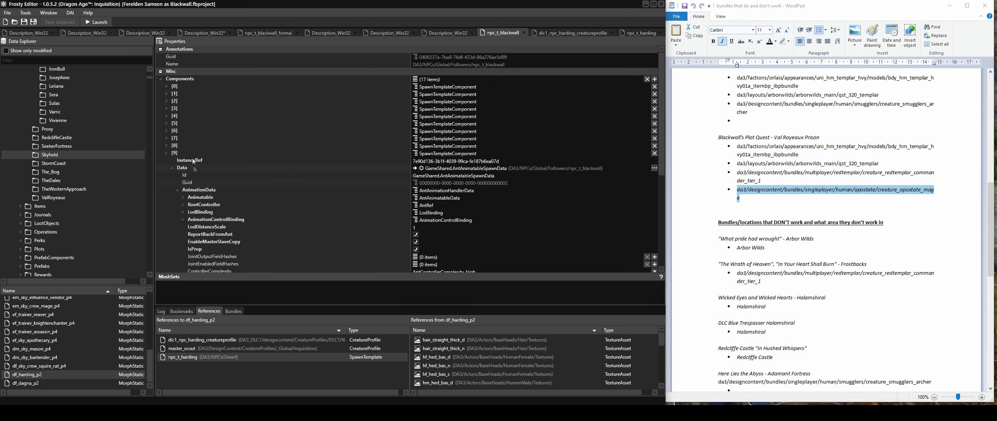
{"action": "left_click", "coordinate": [183, 197]}
{"action": "left_click", "coordinate": [189, 204]}
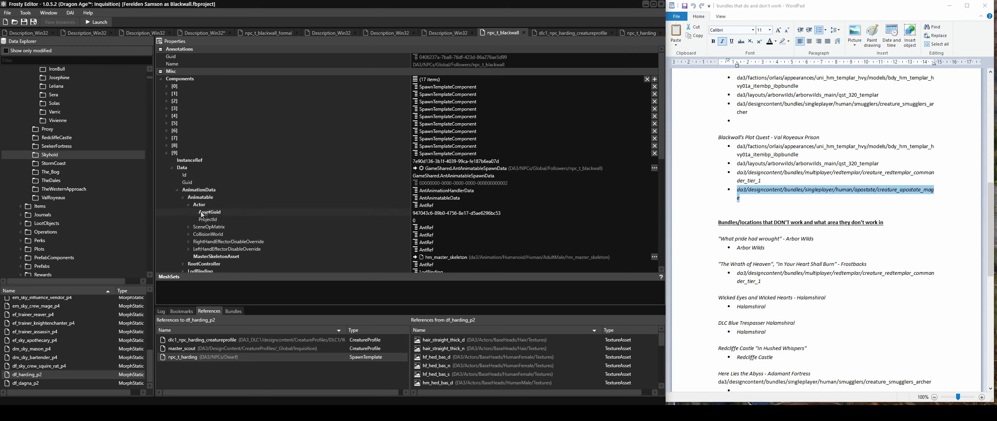
{"action": "left_click_drag", "start_coordinate": [517, 219], "coordinate": [421, 220]}
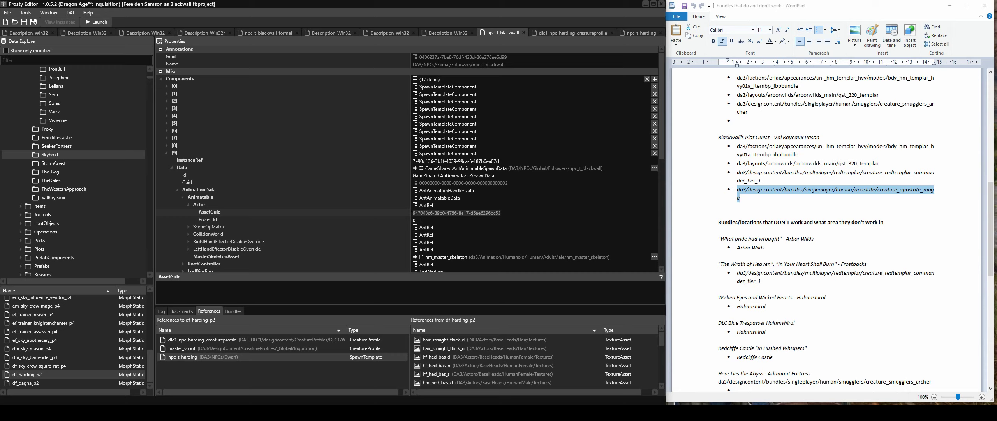
In dlc1_npc_harding_creatureprofile, expand AppearanceOverride [0] down to its AppearanceCustomizations and OverrideName, check BalanceOverride, and close the profile
{"action": "key", "text": "alt+Tab"}
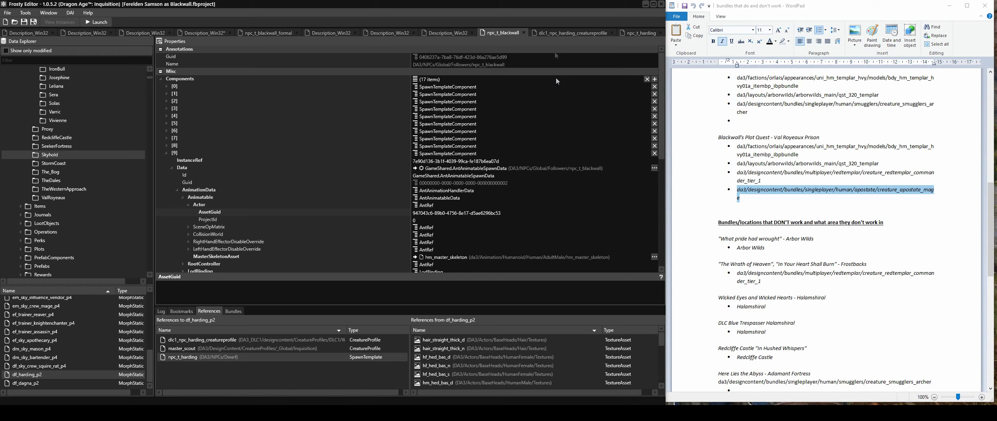
{"action": "left_click", "coordinate": [562, 33]}
{"action": "left_click", "coordinate": [160, 86]}
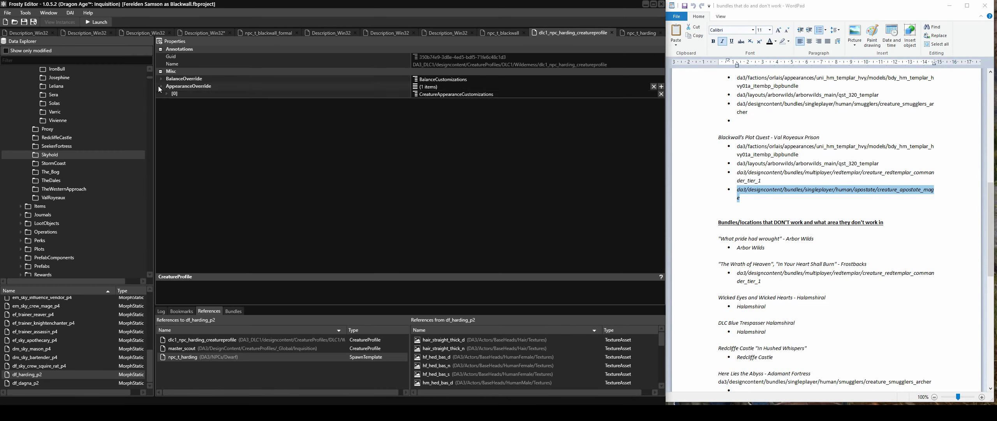
{"action": "left_click", "coordinate": [166, 93]}
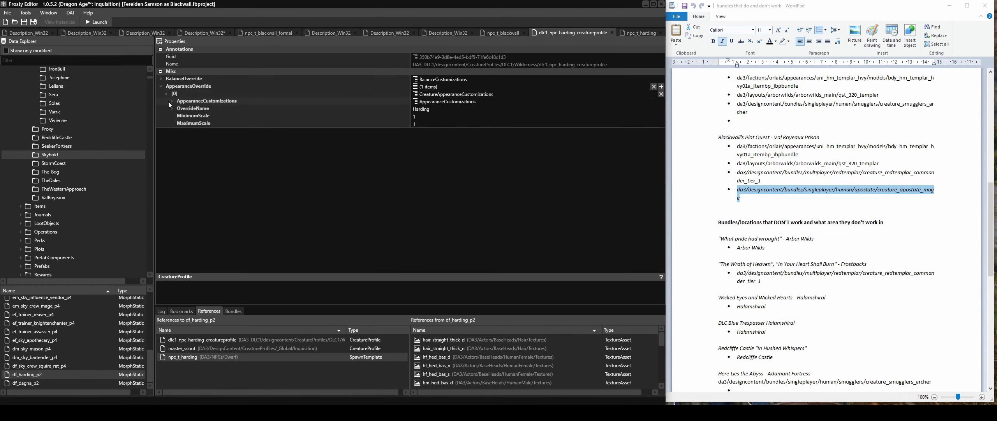
{"action": "left_click", "coordinate": [172, 108]}
{"action": "left_click", "coordinate": [171, 101]}
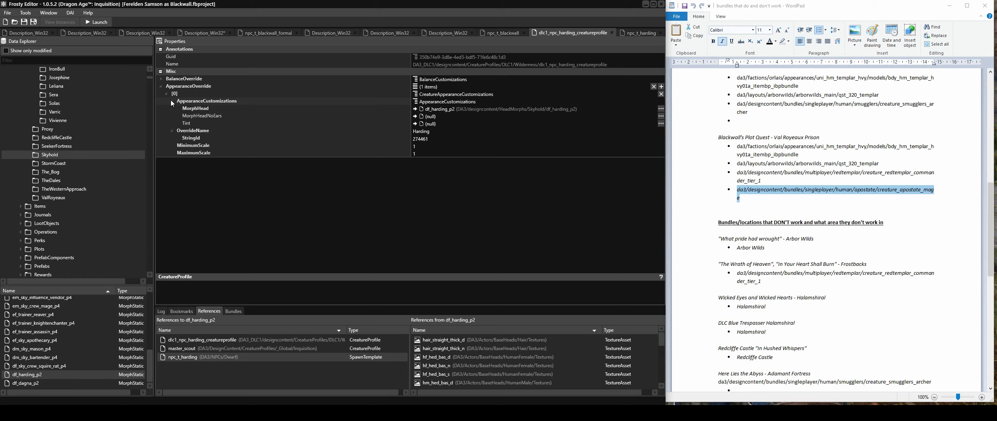
{"action": "left_click", "coordinate": [161, 78]}
{"action": "left_click", "coordinate": [162, 78]}
{"action": "left_click", "coordinate": [612, 33]}
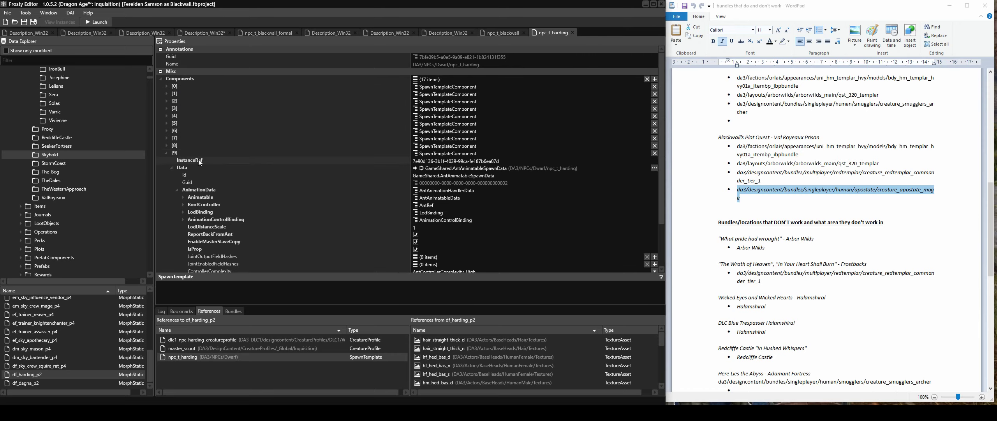
Copy the Animatable Actor's AssetGuid from npc_t_harding and set it in npc_t_blackwall as d47bc685-6929-4dfa-acd4-a506da2c54c2
{"action": "left_click", "coordinate": [182, 197]}
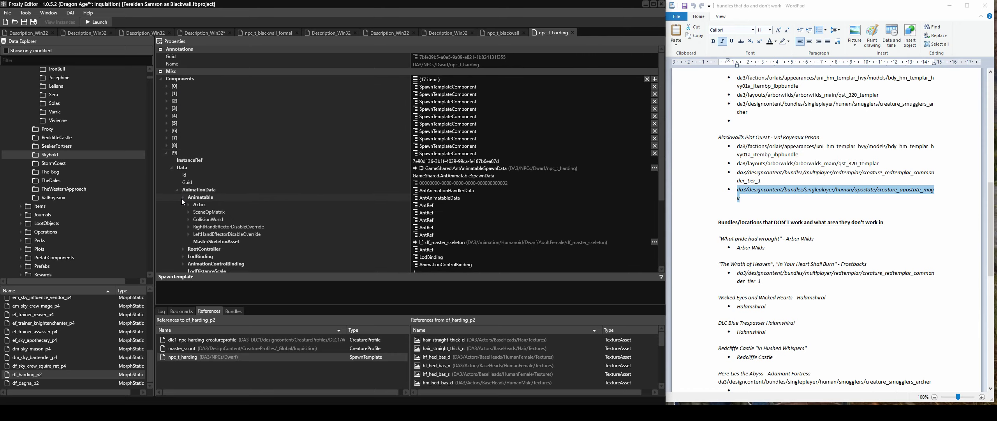
{"action": "left_click", "coordinate": [188, 204]}
{"action": "left_click", "coordinate": [409, 213]}
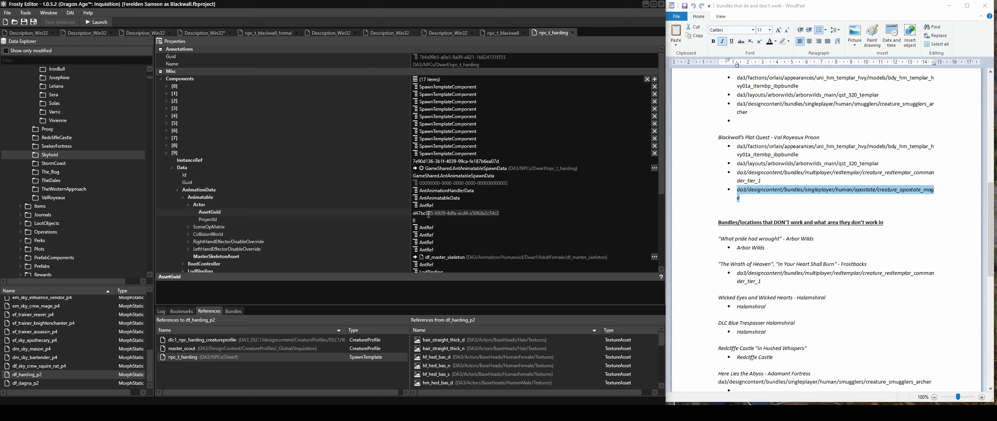
{"action": "left_click", "coordinate": [500, 33]}
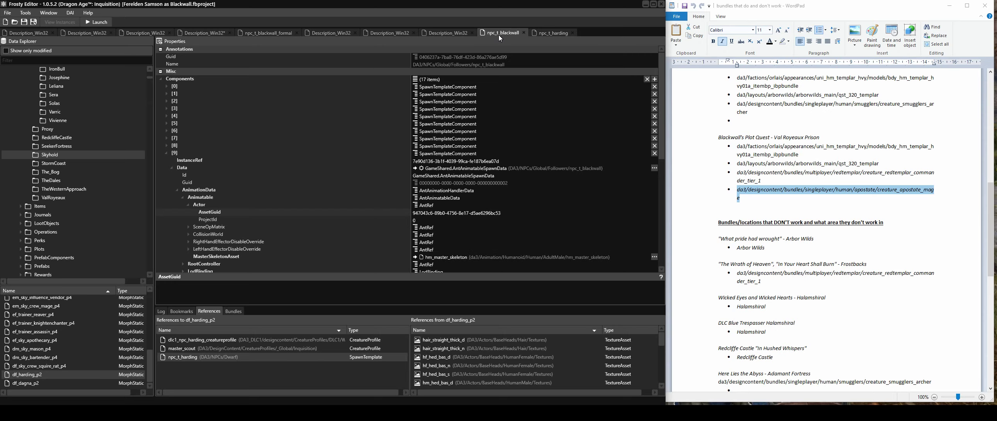
{"action": "type", "text": "d47bc685-6929-4dfa-acd4-a506da2c54c2"}
Copy the MasterSkeletonAsset reference df_master_skeleton from npc_t_harding and return to npc_t_blackwall
{"action": "left_click", "coordinate": [543, 33]}
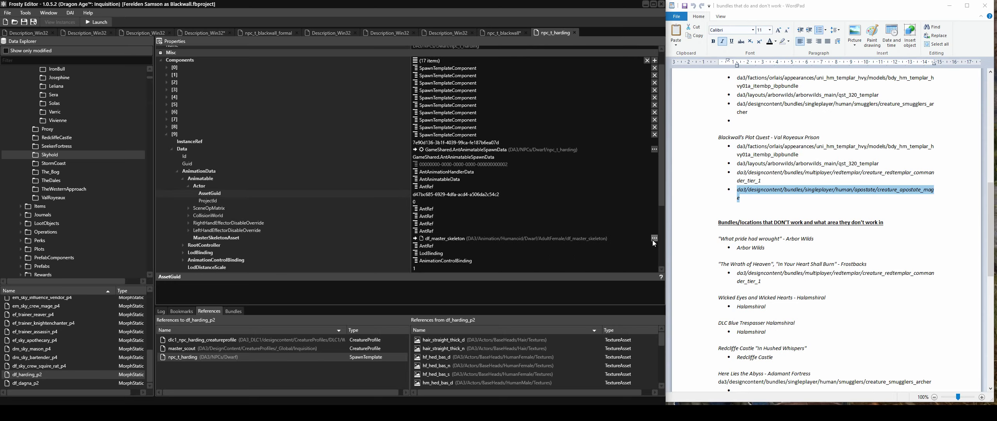
{"action": "left_click", "coordinate": [654, 238]}
{"action": "left_click", "coordinate": [503, 33]}
Review the Harding bundle entries in the level descriptions, select dsg_courtyard_upper in the main base's entry [22], and save the project
{"action": "scroll", "coordinate": [429, 191], "scroll_direction": "down", "scroll_amount": 4}
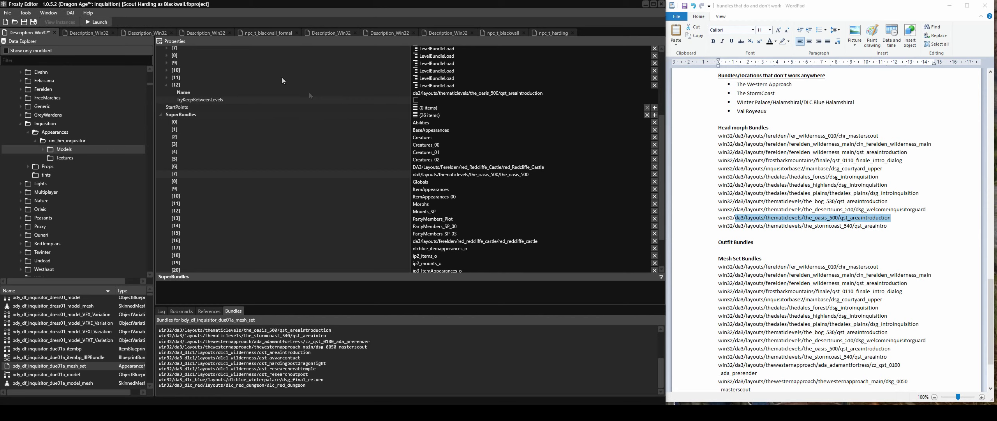
{"action": "left_click", "coordinate": [144, 34]}
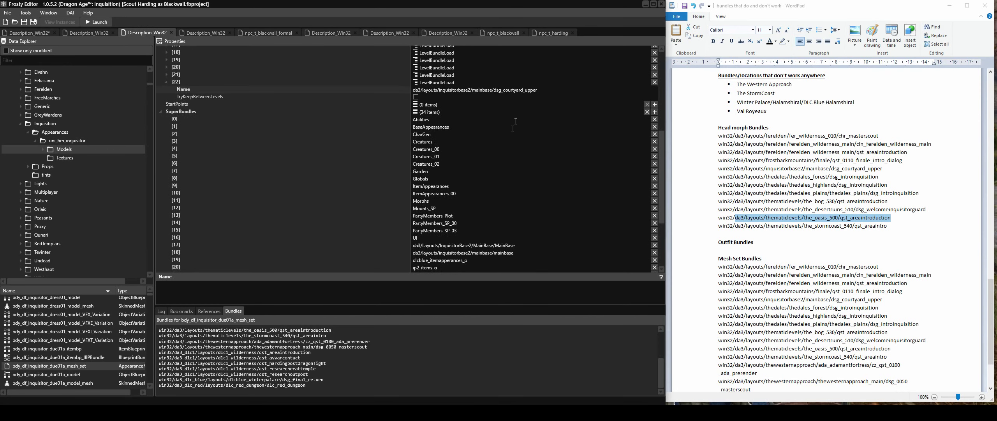
{"action": "left_click_drag", "start_coordinate": [536, 90], "coordinate": [494, 91]}
{"action": "key", "text": "ctrl+s"}
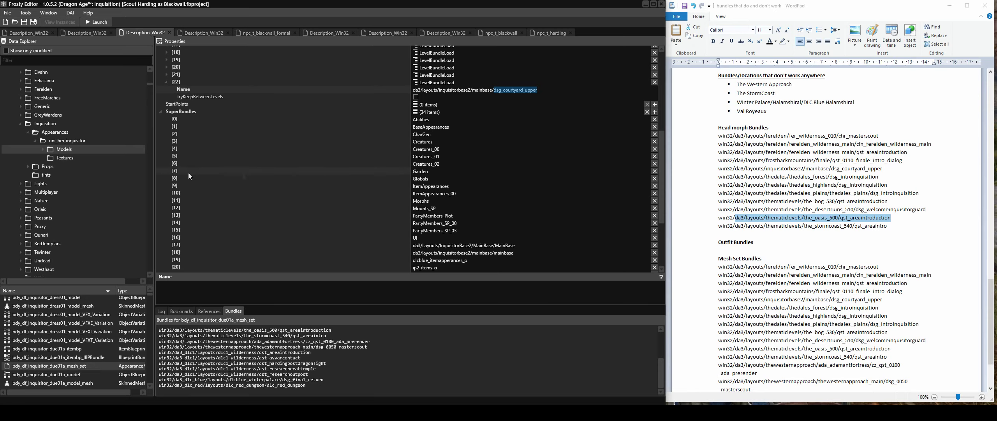
Collapse the Layouts folder in the asset tree and start a new project
{"action": "scroll", "coordinate": [57, 157], "scroll_direction": "down", "scroll_amount": 5}
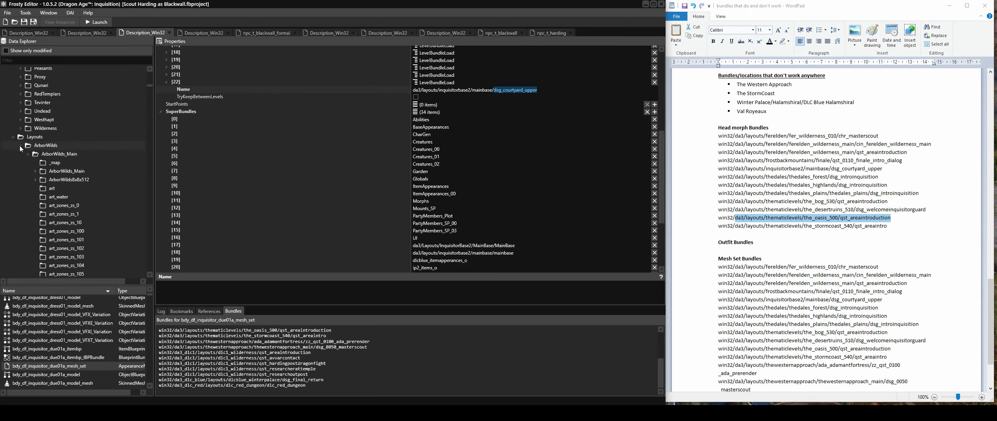
{"action": "left_click", "coordinate": [14, 138]}
{"action": "scroll", "coordinate": [45, 148], "scroll_direction": "up", "scroll_amount": 4}
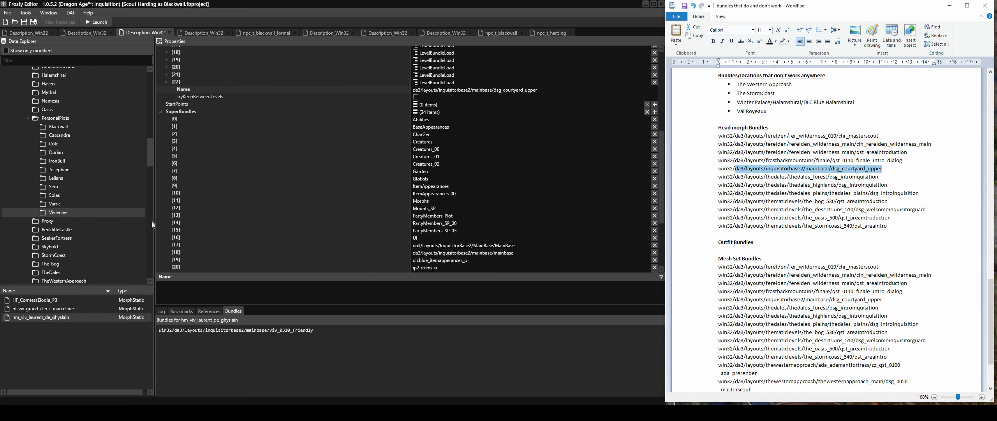
{"action": "left_click", "coordinate": [6, 23]}
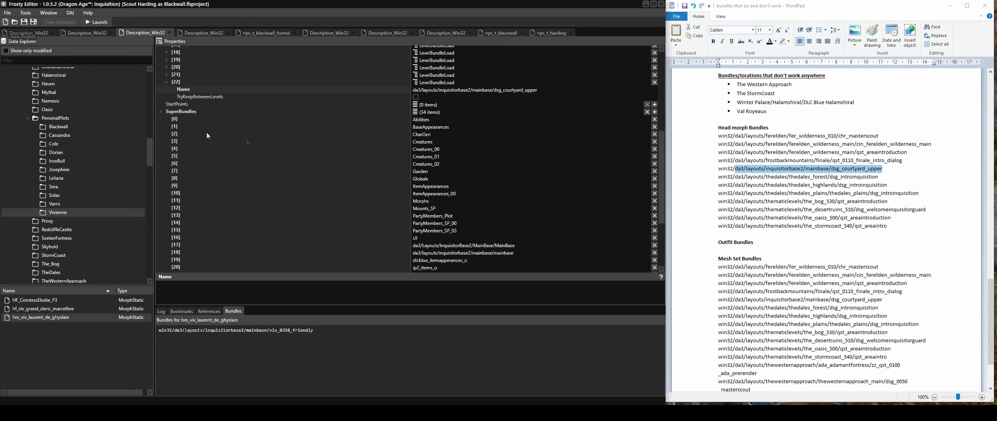
Open the RedcliffeCastle head morphs and examine EF_Fiona's bundles, highlighting the Redcliffe Castle entries and the Arbor Wilds qst_320_mage entry
{"action": "left_click", "coordinate": [42, 222]}
{"action": "scroll", "coordinate": [55, 240], "scroll_direction": "down", "scroll_amount": 1}
{"action": "left_click", "coordinate": [56, 211]}
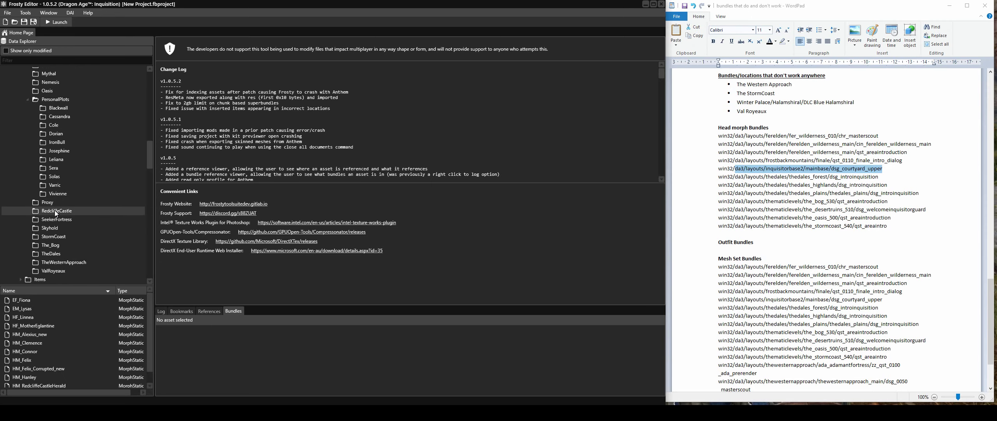
{"action": "left_click", "coordinate": [40, 301]}
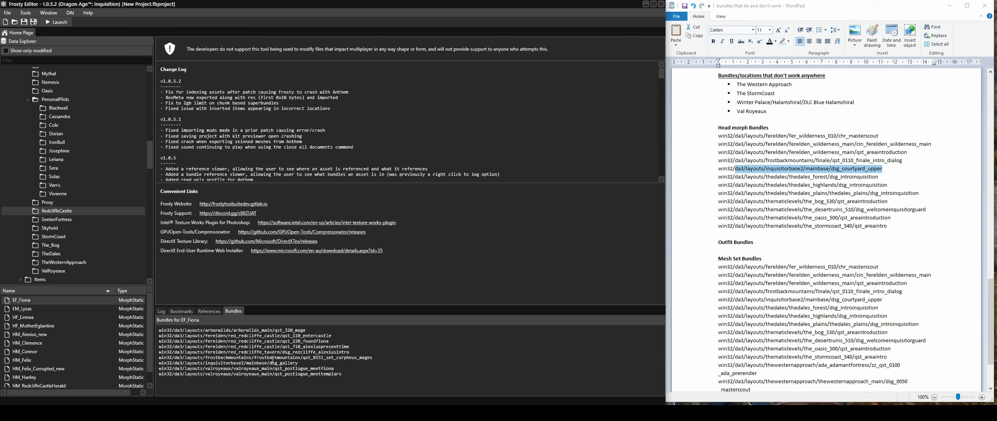
{"action": "left_click_drag", "start_coordinate": [350, 346], "coordinate": [156, 338]}
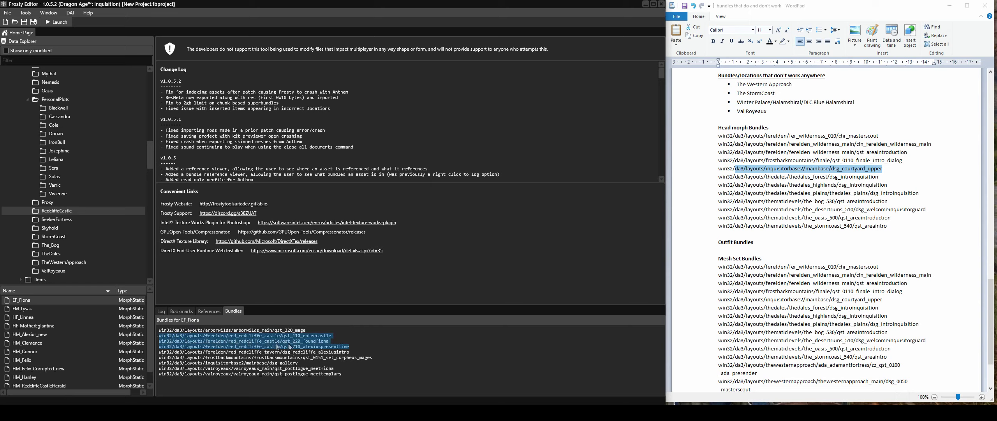
{"action": "left_click_drag", "start_coordinate": [306, 330], "coordinate": [159, 330]}
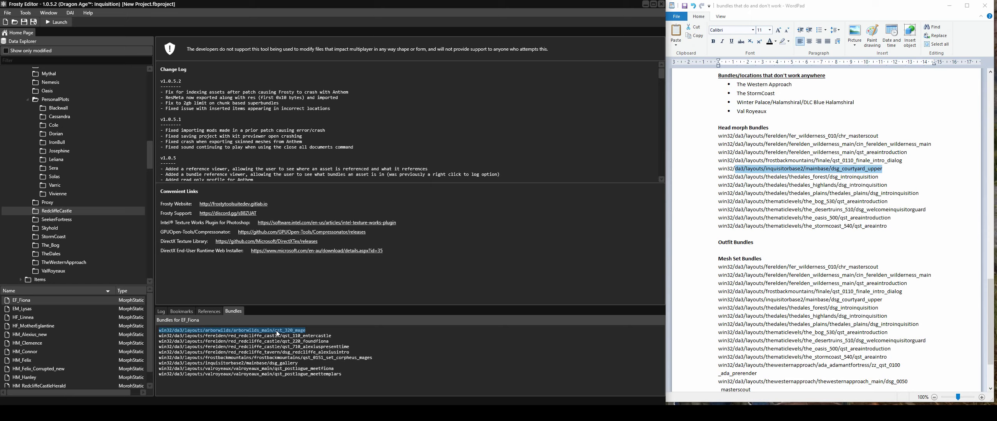
Replace the list under Head morph Bundles in the WordPad document with EF_Fiona's bundles, followed by a blank line
{"action": "left_click", "coordinate": [41, 302]}
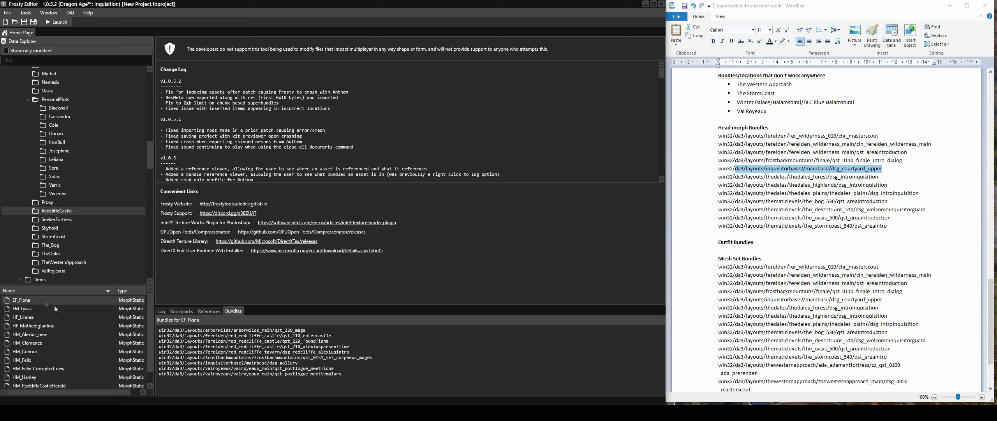
{"action": "left_click_drag", "start_coordinate": [352, 379], "coordinate": [157, 330]}
{"action": "key", "text": "ctrl+c"}
{"action": "left_click", "coordinate": [850, 193]}
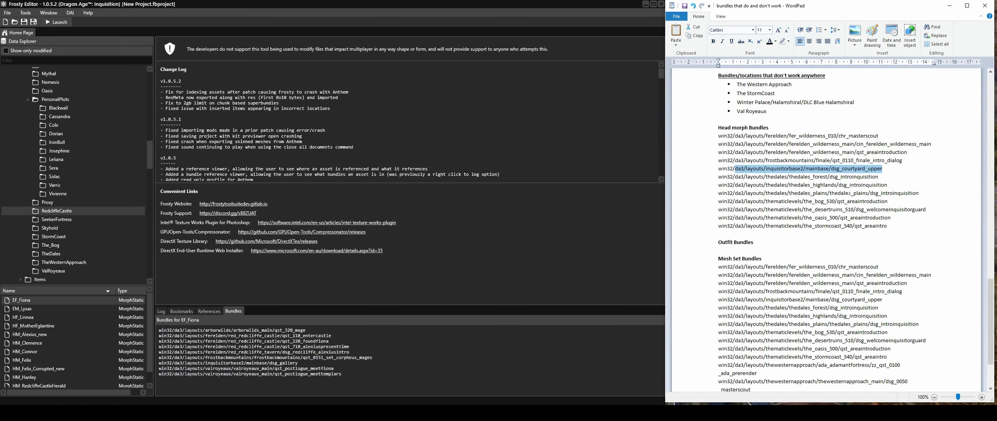
{"action": "left_click_drag", "start_coordinate": [720, 234], "coordinate": [720, 137]}
{"action": "key", "text": "ctrl+v"}
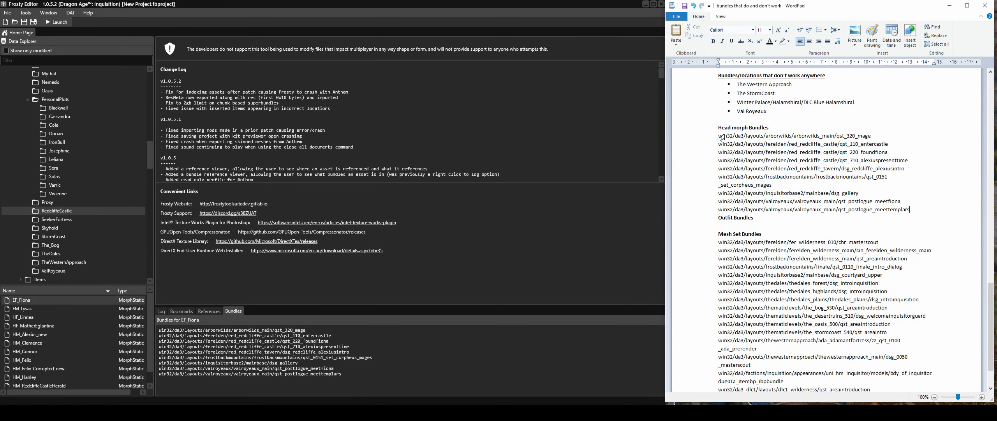
{"action": "key", "text": "Return"}
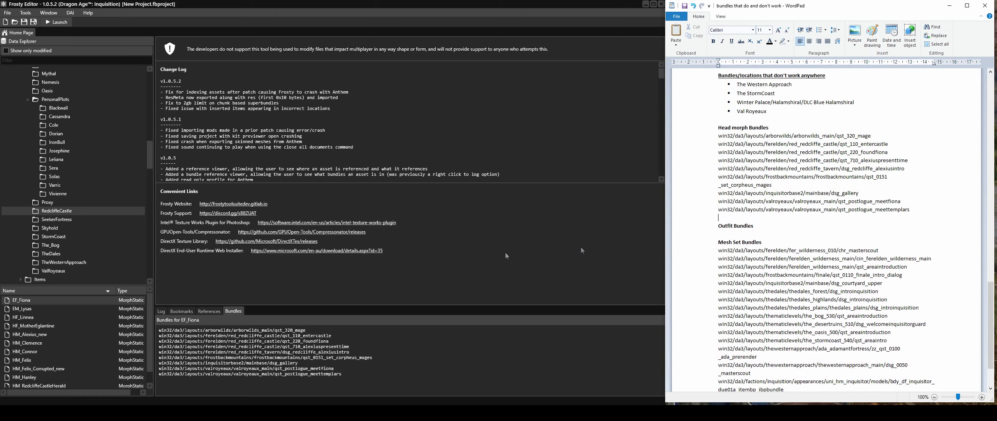
Browse the Models folders of the Circle appearances through uni_hf_circle_nob02a and open uni_ef_circle_nob02a_model_mesh
{"action": "left_click", "coordinate": [215, 311]}
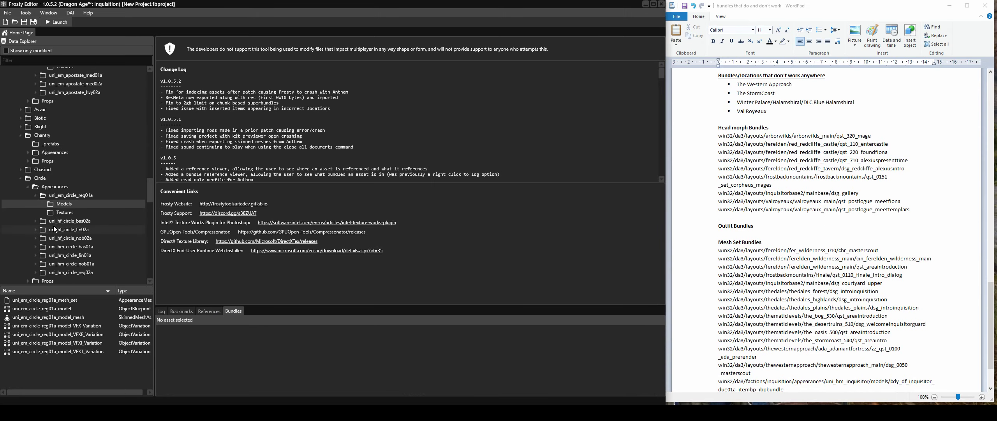
{"action": "left_click", "coordinate": [36, 221]}
{"action": "left_click", "coordinate": [50, 228]}
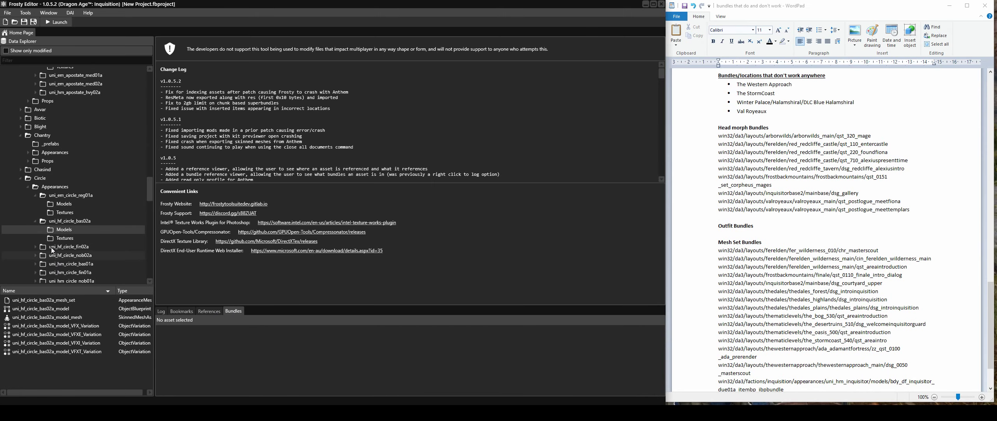
{"action": "left_click", "coordinate": [36, 247]}
{"action": "left_click", "coordinate": [51, 255]}
{"action": "scroll", "coordinate": [56, 251], "scroll_direction": "down", "scroll_amount": 4}
{"action": "scroll", "coordinate": [56, 254], "scroll_direction": "down", "scroll_amount": 1}
{"action": "left_click", "coordinate": [35, 178]}
{"action": "left_click", "coordinate": [51, 187]}
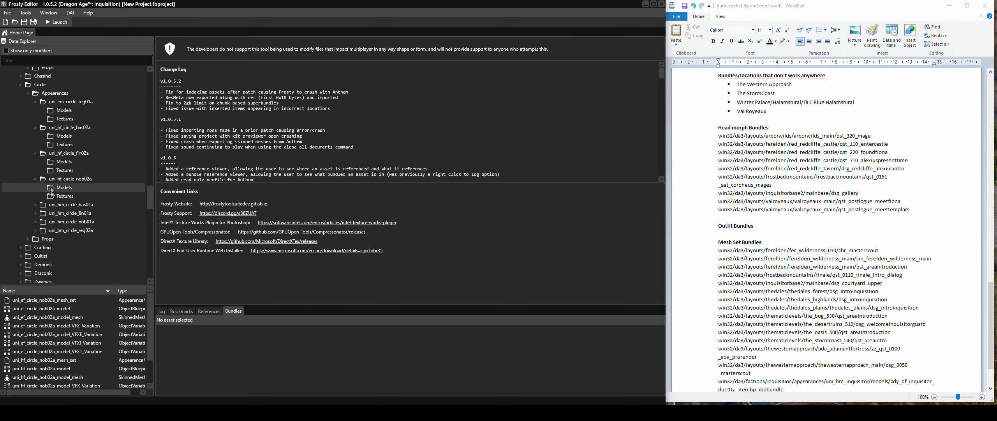
{"action": "double_click", "coordinate": [84, 316]}
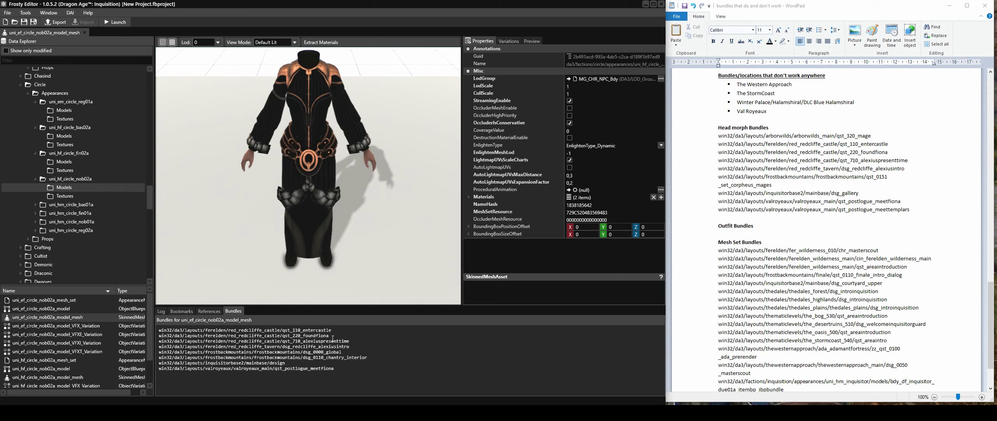
Paste the bundles of uni_ef_circle_nob02a_model_mesh under the Outfit Bundles heading in the WordPad document and remove their bold formatting
{"action": "left_click_drag", "start_coordinate": [351, 374], "coordinate": [156, 327]}
{"action": "key", "text": "ctrl+c"}
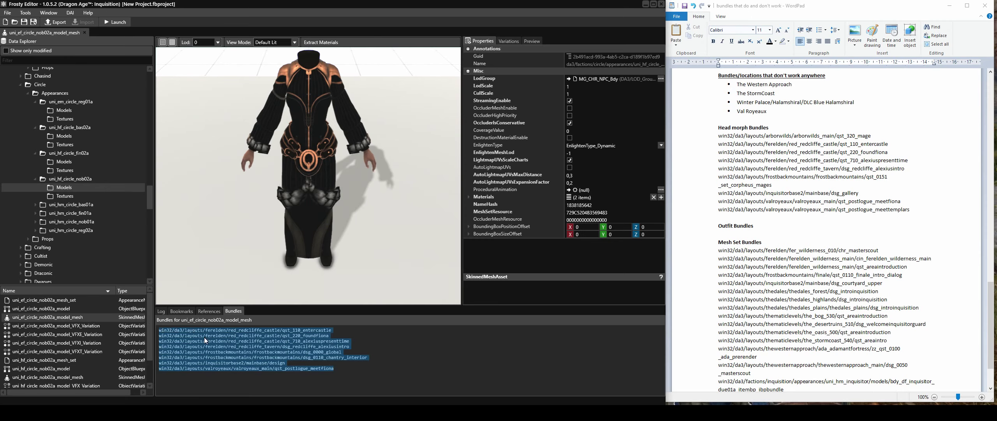
{"action": "scroll", "coordinate": [713, 307], "scroll_direction": "down", "scroll_amount": 3}
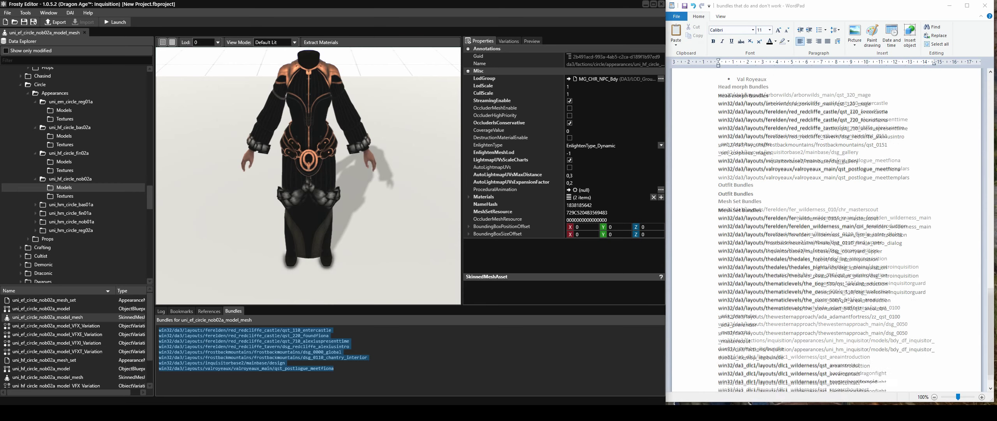
{"action": "left_click", "coordinate": [719, 158]}
{"action": "left_click", "coordinate": [754, 166]}
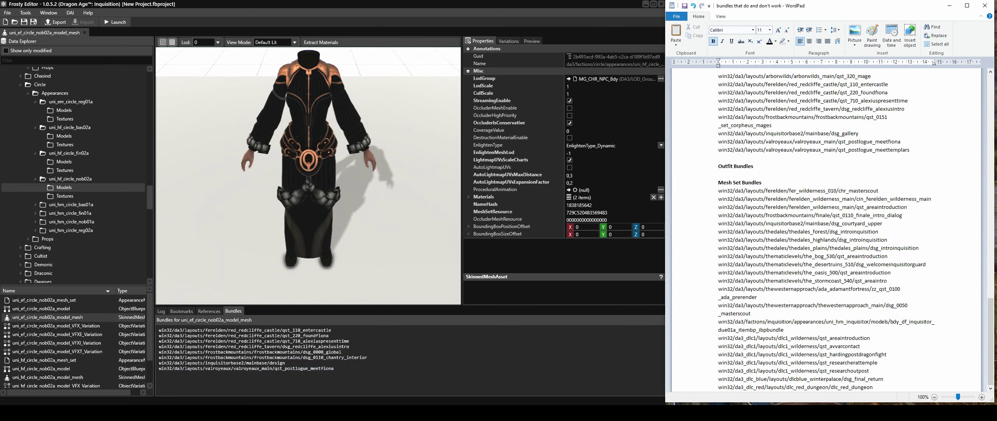
{"action": "key", "text": "Return"}
{"action": "key", "text": "ctrl+v"}
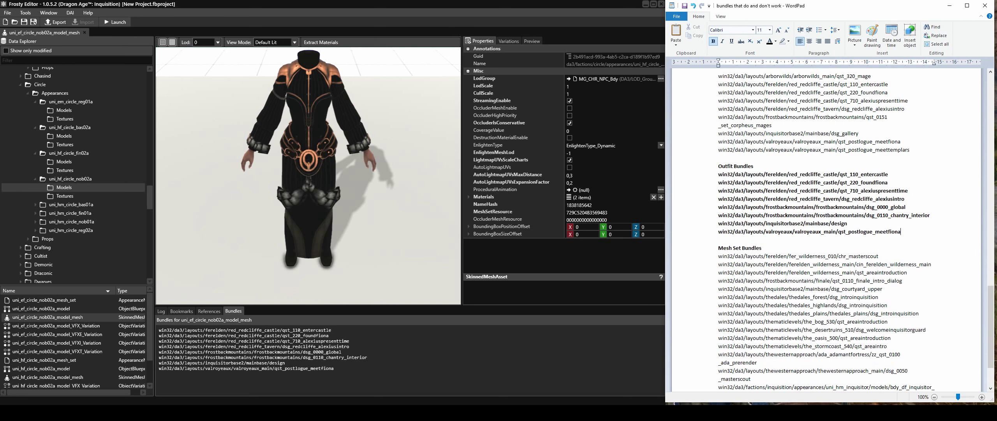
{"action": "left_click_drag", "start_coordinate": [902, 231], "coordinate": [726, 178]}
{"action": "key", "text": "ctrl+b"}
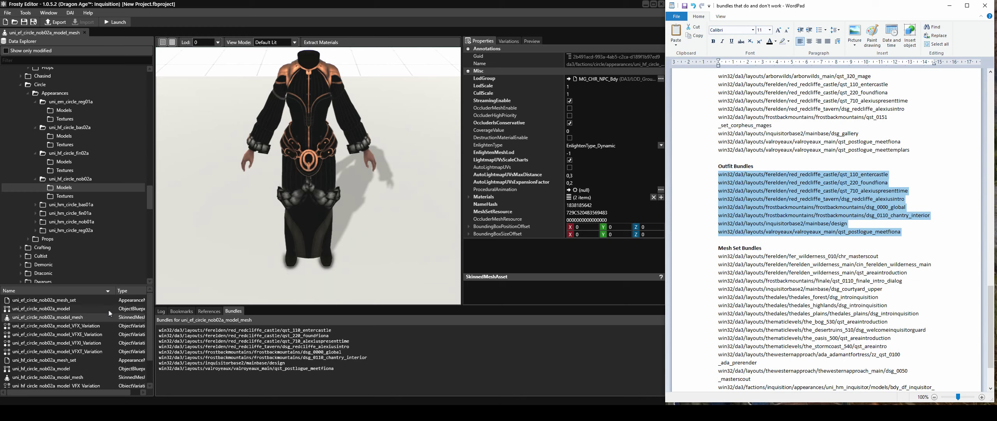
Replace the list under Mesh Set Bundles in the WordPad document with the bundles of uni_ef_circle_nob02a_mesh_set
{"action": "left_click", "coordinate": [73, 357]}
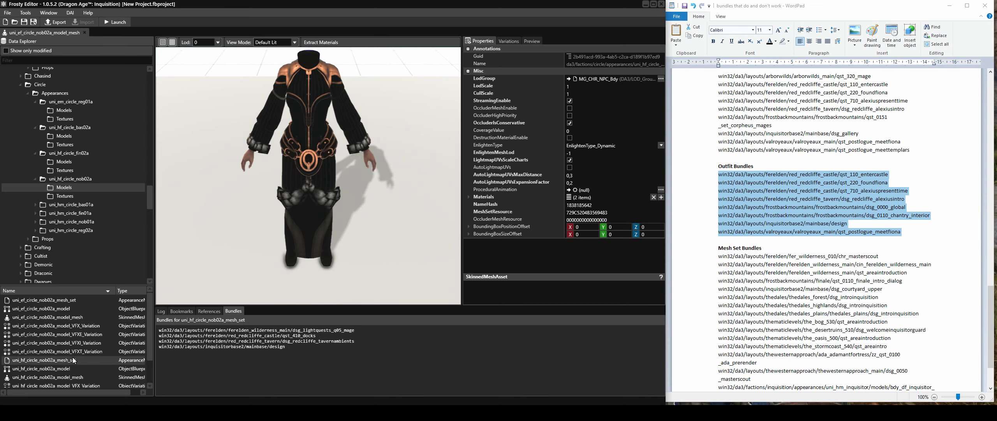
{"action": "left_click", "coordinate": [74, 300]}
{"action": "left_click_drag", "start_coordinate": [337, 373], "coordinate": [159, 329]}
{"action": "key", "text": "ctrl+c"}
{"action": "left_click_drag", "start_coordinate": [719, 257], "coordinate": [899, 388]}
{"action": "left_click_drag", "start_coordinate": [959, 397], "coordinate": [959, 398]}
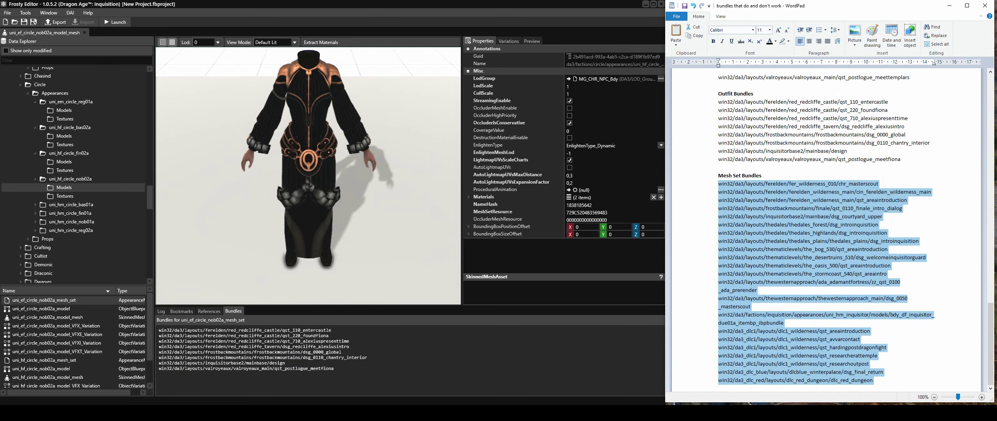
{"action": "key", "text": "ctrl+v"}
{"action": "scroll", "coordinate": [962, 396], "scroll_direction": "up", "scroll_amount": 9}
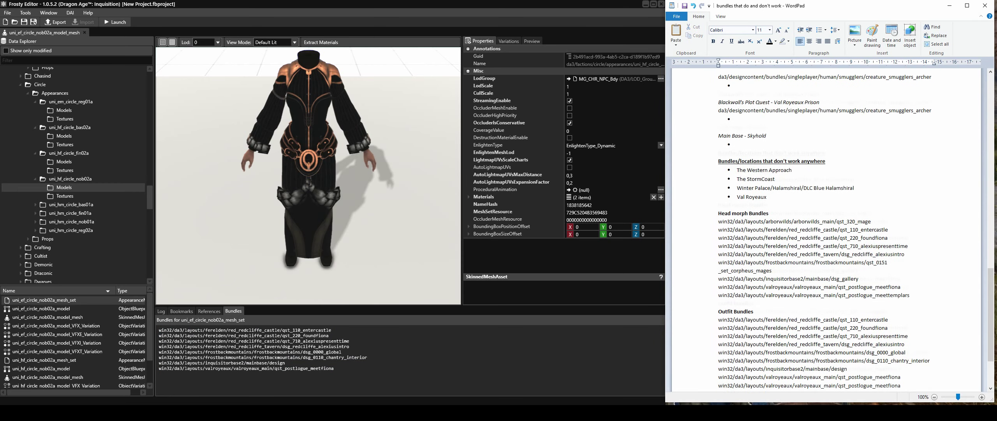
Close uni_ef_circle_nob02a_model_mesh and collapse the uni_hf_circle_fin02a, uni_hf_circle_bas02a and uni_em_circle_reg01a appearance folders
{"action": "scroll", "coordinate": [963, 395], "scroll_direction": "down", "scroll_amount": 3}
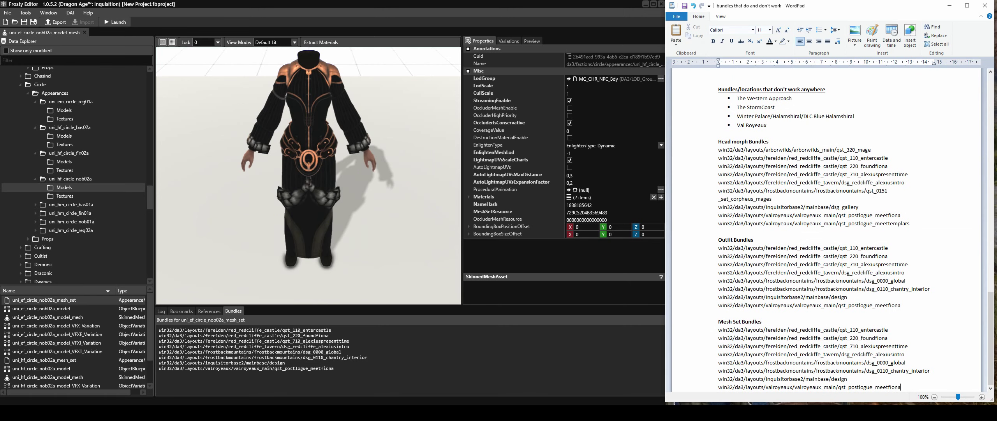
{"action": "left_click", "coordinate": [85, 32]}
{"action": "left_click", "coordinate": [35, 150]}
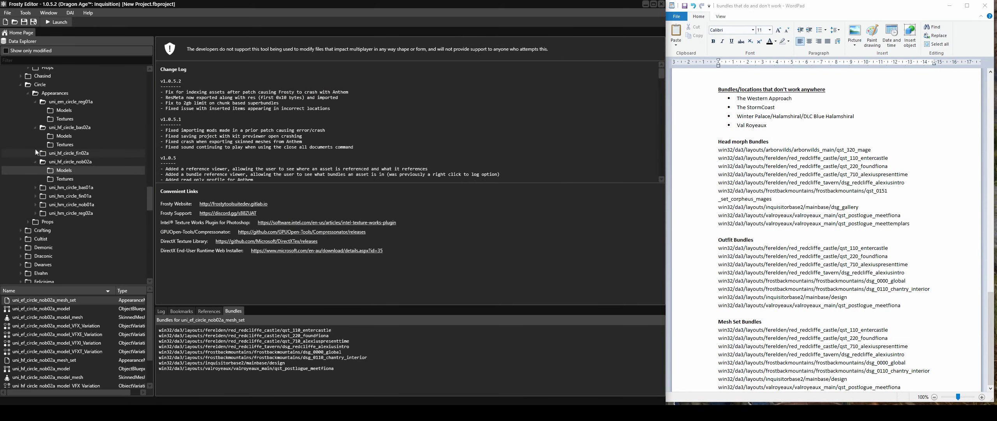
{"action": "left_click", "coordinate": [34, 127]}
{"action": "left_click", "coordinate": [34, 101]}
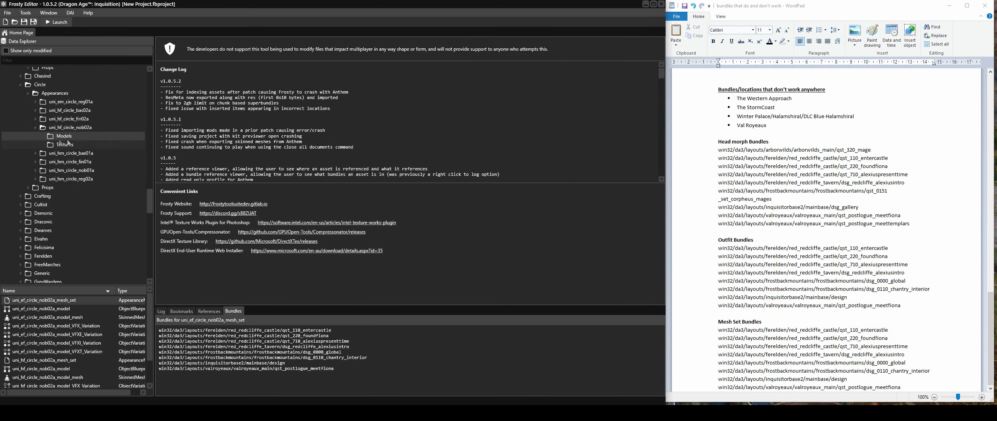
Open the npc_t_josephine and npc_t_josephine_formal spawn templates from the NPCs Global folder
{"action": "scroll", "coordinate": [109, 204], "scroll_direction": "down", "scroll_amount": 15}
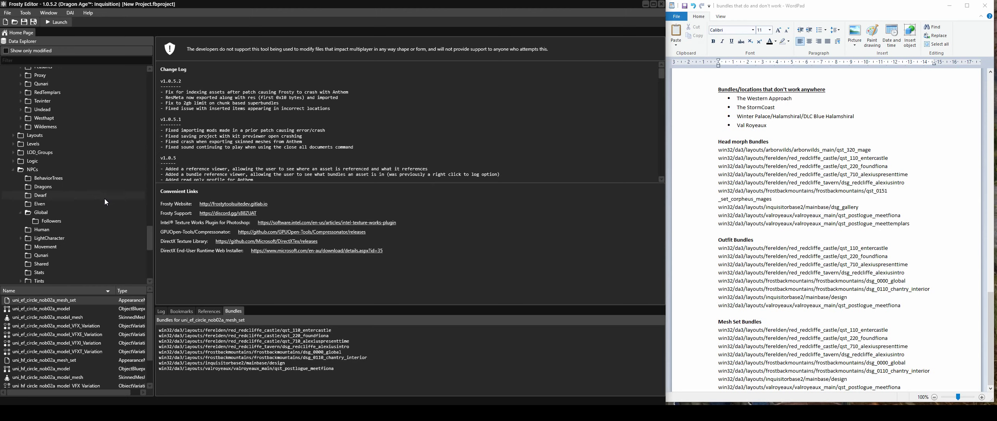
{"action": "scroll", "coordinate": [82, 187], "scroll_direction": "up", "scroll_amount": 8}
{"action": "left_click", "coordinate": [46, 200]}
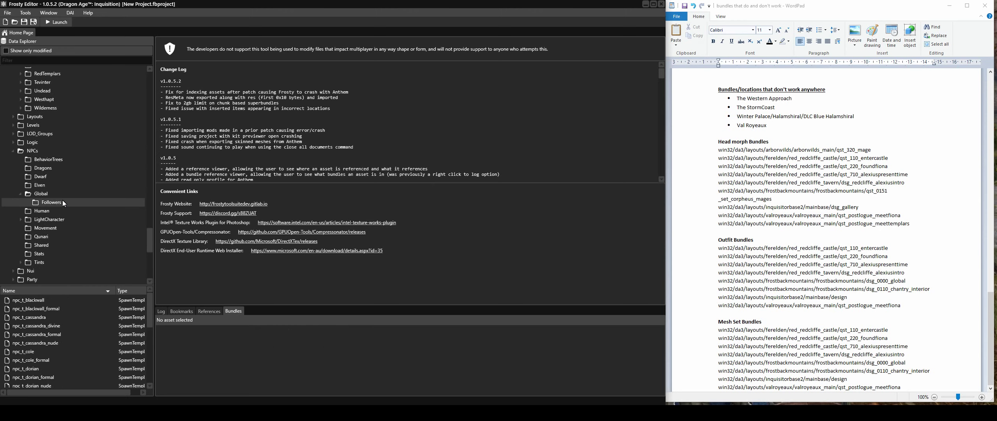
{"action": "left_click", "coordinate": [44, 194]}
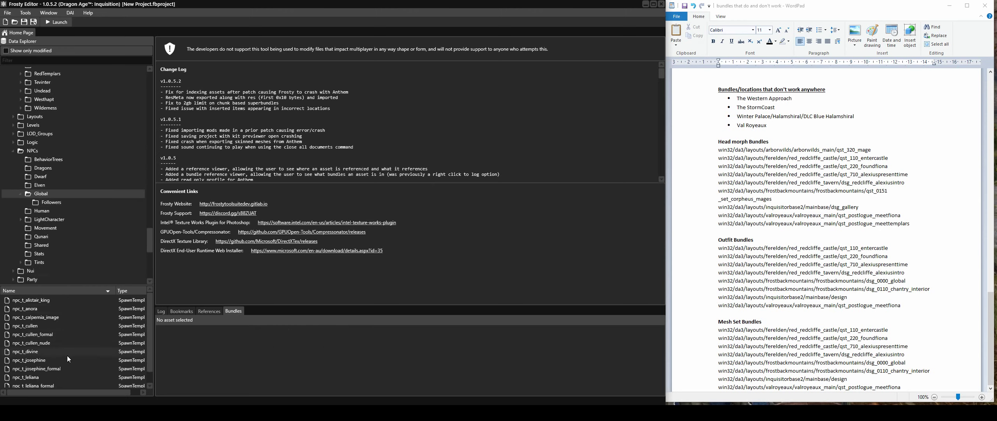
{"action": "double_click", "coordinate": [54, 358]}
{"action": "double_click", "coordinate": [60, 368]}
Expand the AppearanceCustomizations of component 11 and the AnimationData of component 9 down to Actor in npc_t_josephine_formal
{"action": "left_click", "coordinate": [160, 78]}
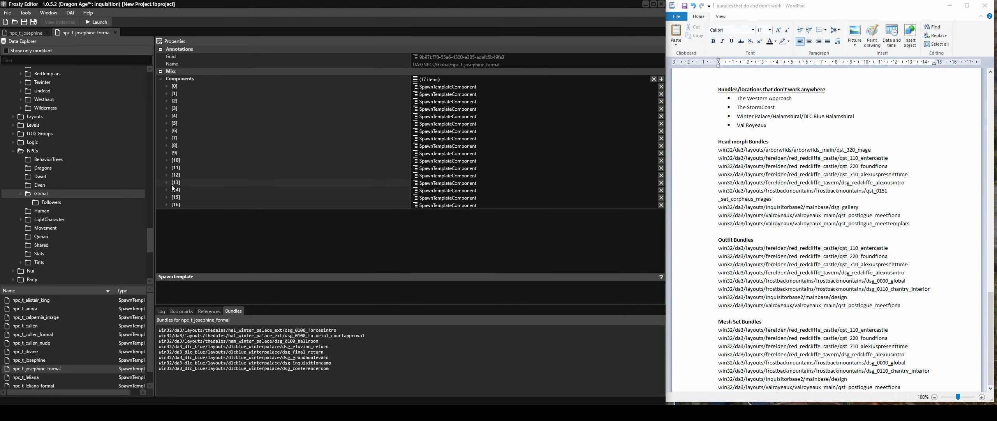
{"action": "left_click", "coordinate": [166, 167]}
{"action": "left_click", "coordinate": [172, 182]}
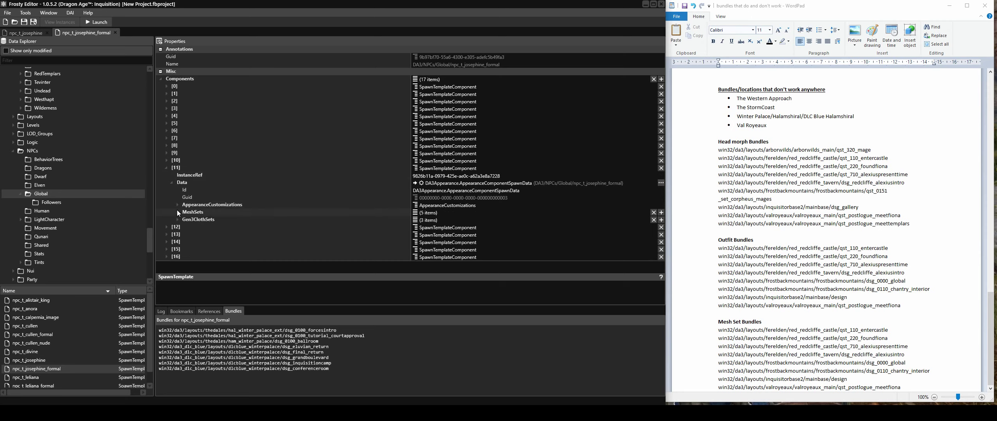
{"action": "left_click", "coordinate": [177, 204]}
{"action": "left_click", "coordinate": [167, 153]}
{"action": "left_click", "coordinate": [172, 167]}
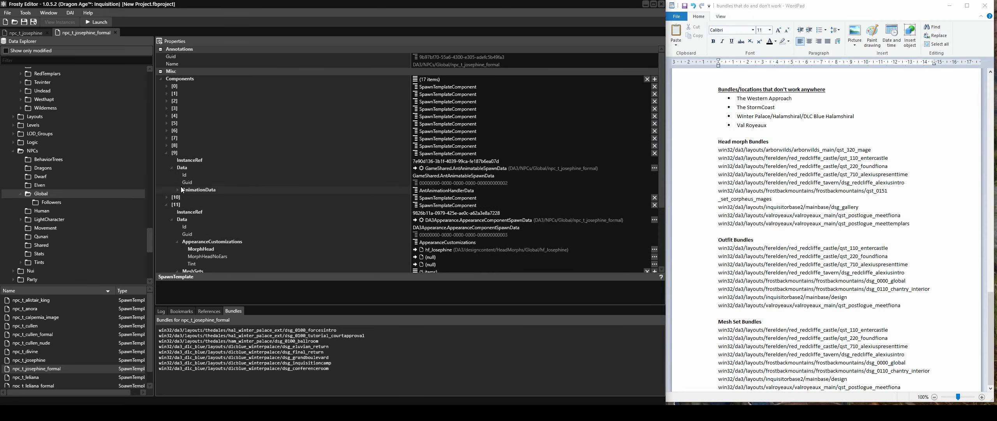
{"action": "left_click", "coordinate": [178, 190]}
{"action": "left_click", "coordinate": [182, 198]}
{"action": "left_click", "coordinate": [189, 204]}
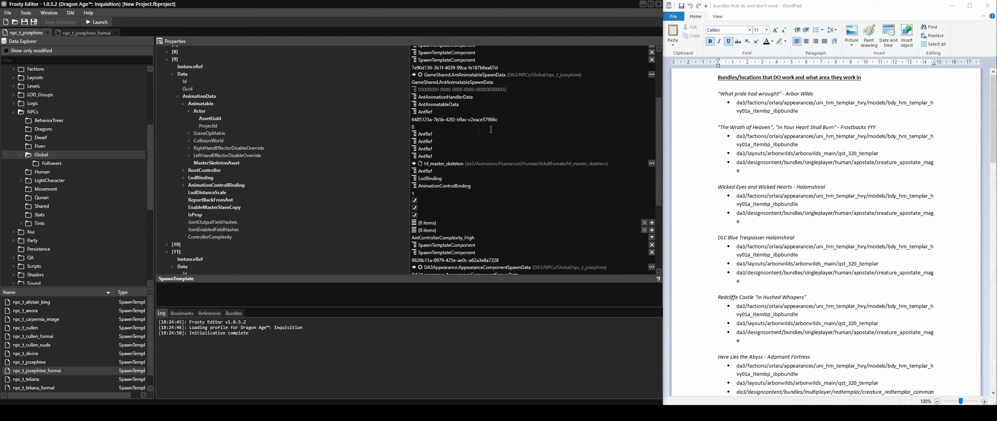
Record npc_t_josephine's Actor AssetGuid after "HF =" at the end of the WordPad document and start an "EF =" line below it
{"action": "left_click", "coordinate": [436, 119]}
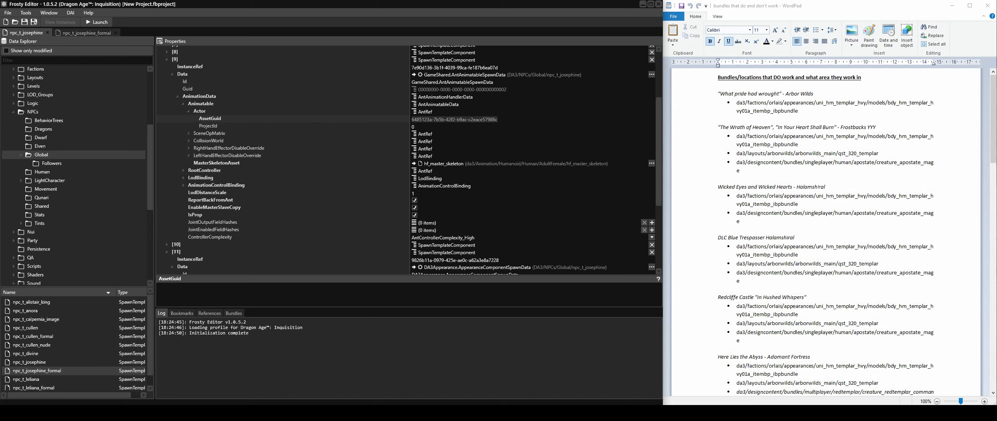
{"action": "scroll", "coordinate": [825, 233], "scroll_direction": "down", "scroll_amount": 20}
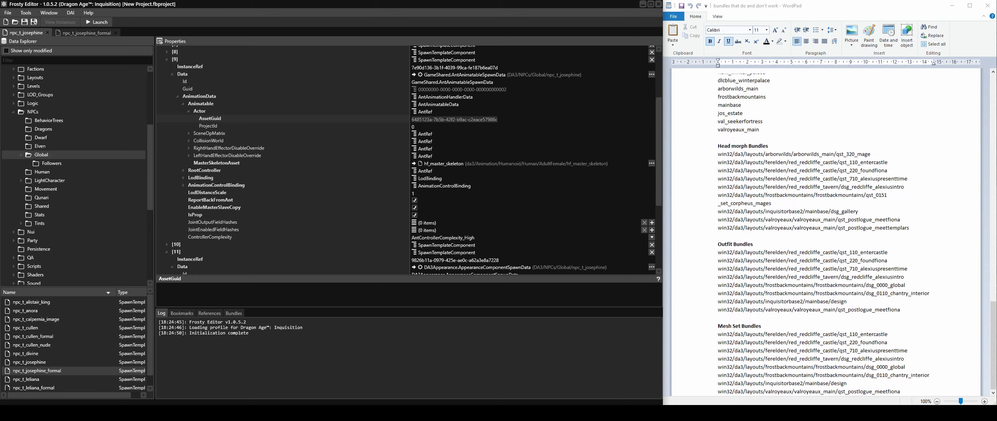
{"action": "scroll", "coordinate": [825, 233], "scroll_direction": "up", "scroll_amount": 5}
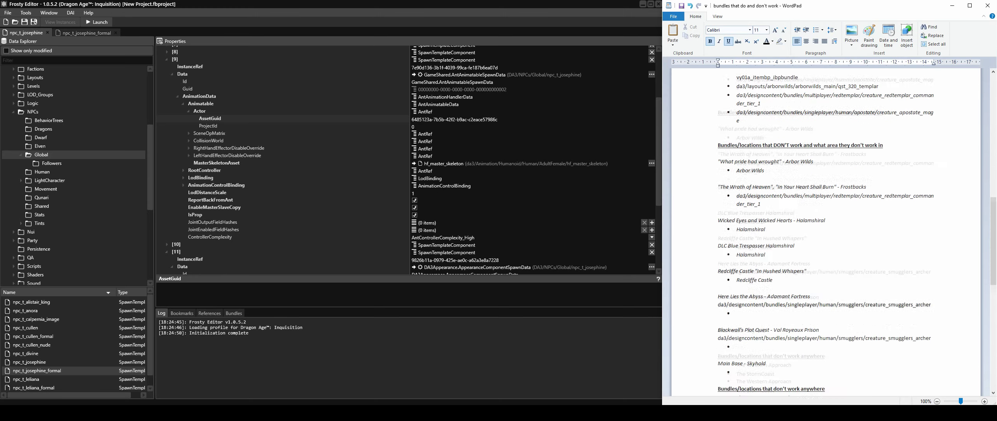
{"action": "scroll", "coordinate": [825, 233], "scroll_direction": "down", "scroll_amount": 4}
{"action": "left_click", "coordinate": [903, 389]}
{"action": "key", "text": "Return"}
{"action": "key", "text": "Return"}
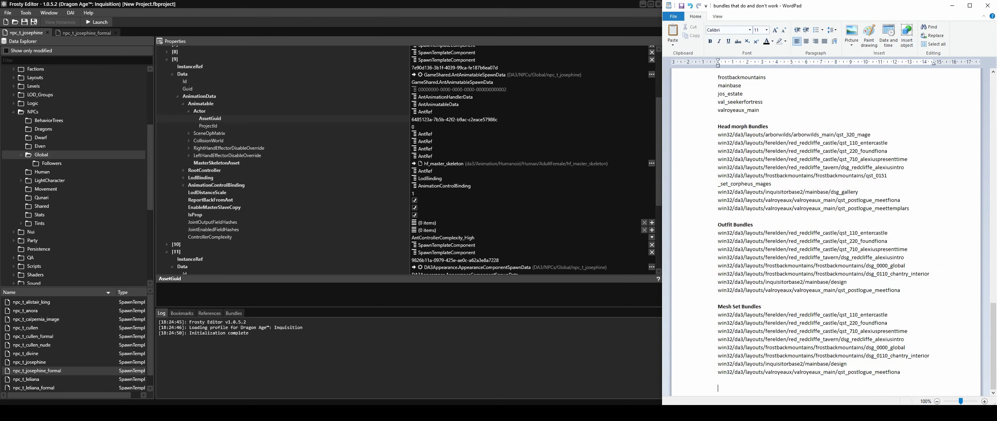
{"action": "type", "text": "HF ="}
{"action": "key", "text": "BackSpace"}
{"action": "key", "text": "BackSpace"}
{"action": "type", "text": "6485123a-7b5b-42f2-b9ac-c2eace57986c"}
{"action": "key", "text": "Return"}
{"action": "type", "text": "EF"}
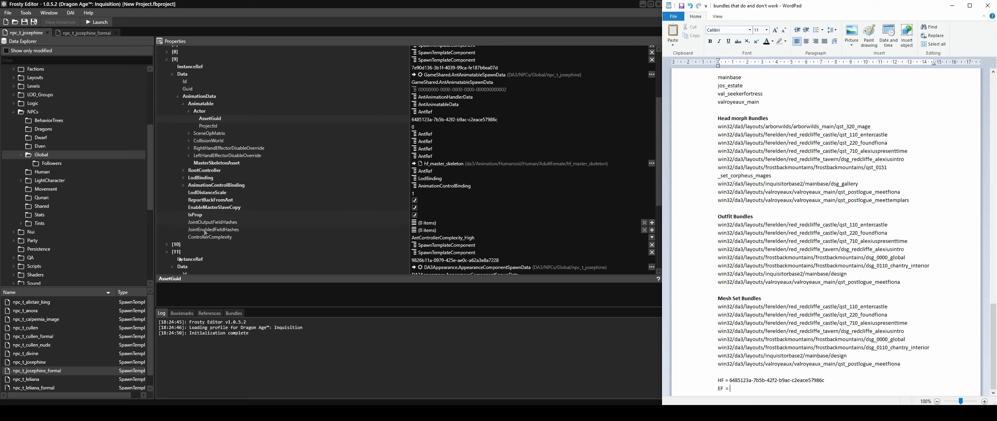
Check the Actor AssetGuid of component 9 in npc_t_divine against the HF value, and close that template
{"action": "double_click", "coordinate": [32, 354]}
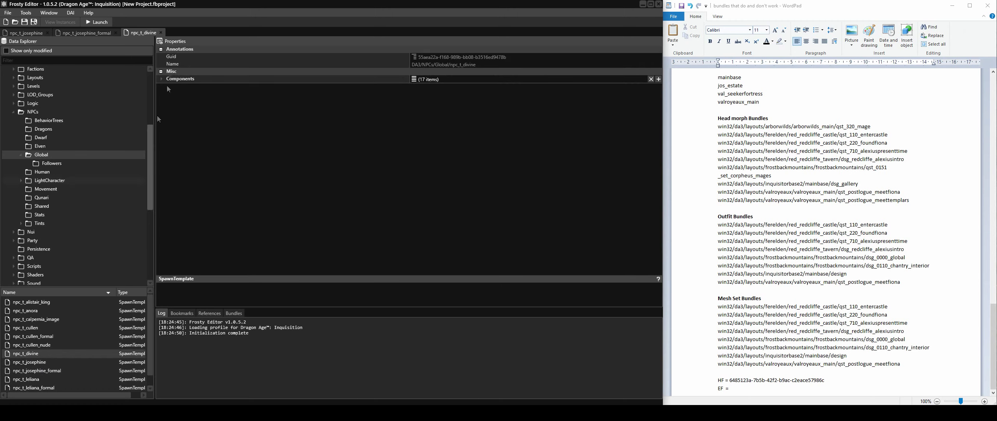
{"action": "left_click", "coordinate": [161, 79]}
{"action": "left_click", "coordinate": [167, 153]}
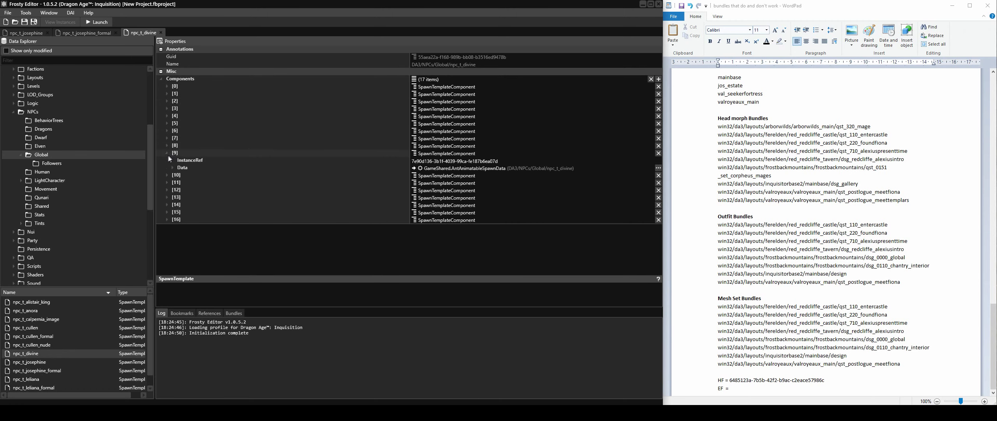
{"action": "left_click", "coordinate": [173, 167]}
{"action": "left_click", "coordinate": [178, 190]}
{"action": "left_click", "coordinate": [183, 198]}
{"action": "left_click", "coordinate": [188, 205]}
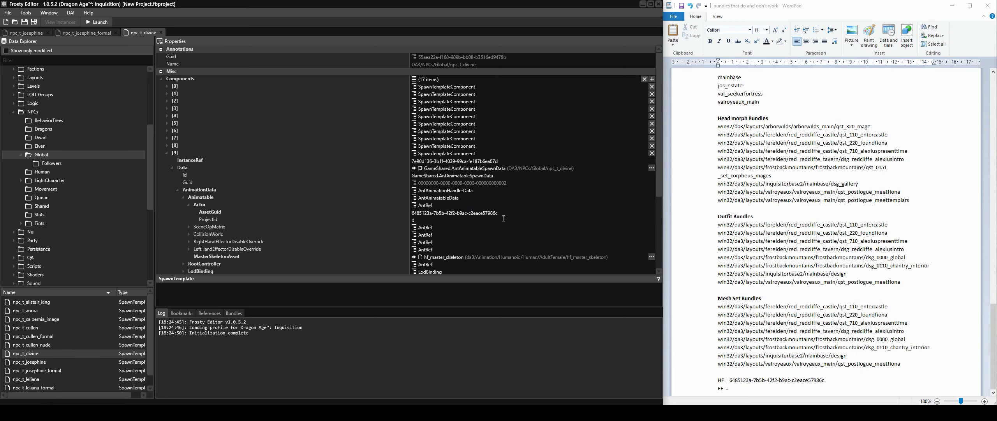
{"action": "scroll", "coordinate": [342, 135], "scroll_direction": "down", "scroll_amount": 3}
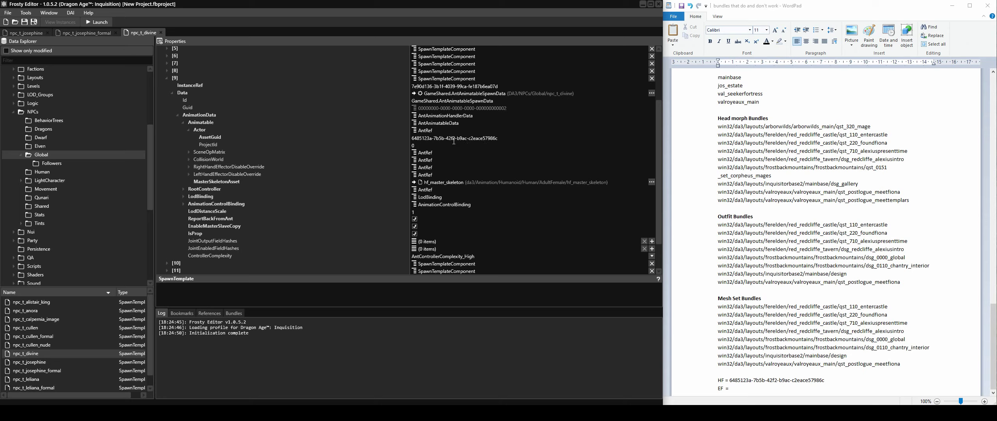
{"action": "left_click", "coordinate": [160, 33]}
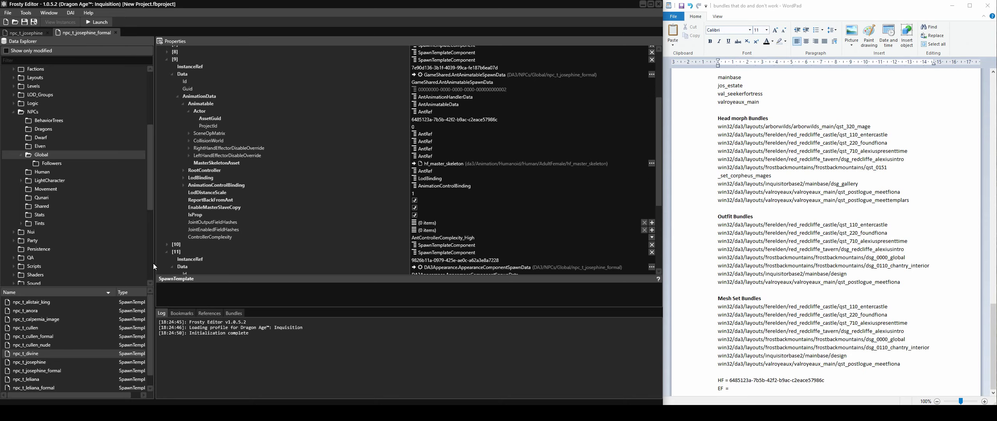
Open npc_t_briala from the Elven folder and expand component 9's AnimationData down to the Actor AssetGuid
{"action": "scroll", "coordinate": [99, 336], "scroll_direction": "down", "scroll_amount": 1}
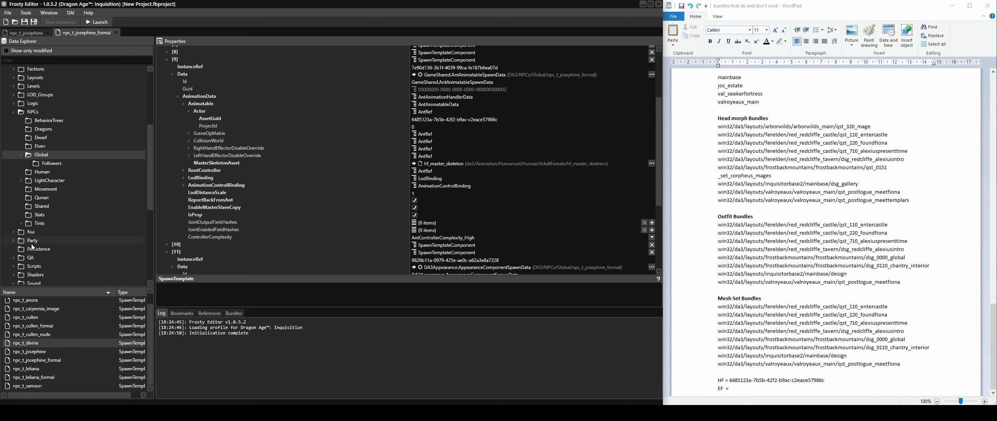
{"action": "left_click", "coordinate": [40, 147]}
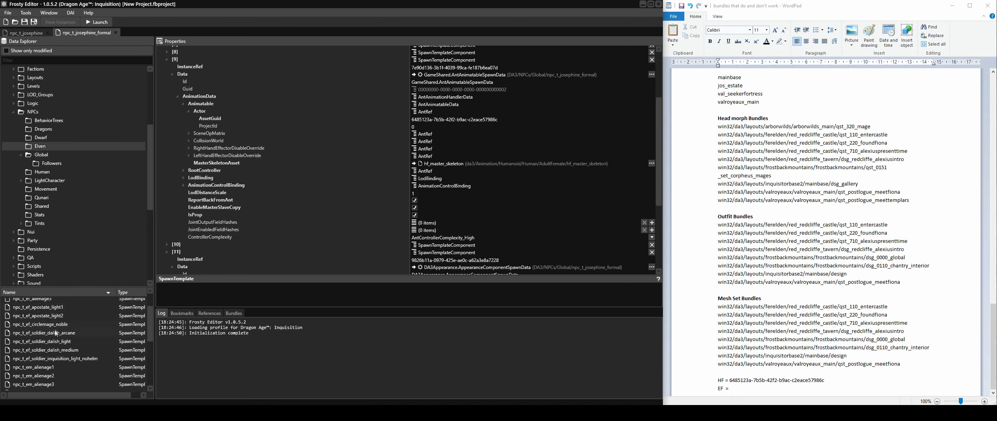
{"action": "scroll", "coordinate": [55, 332], "scroll_direction": "up", "scroll_amount": 1}
{"action": "double_click", "coordinate": [37, 301]}
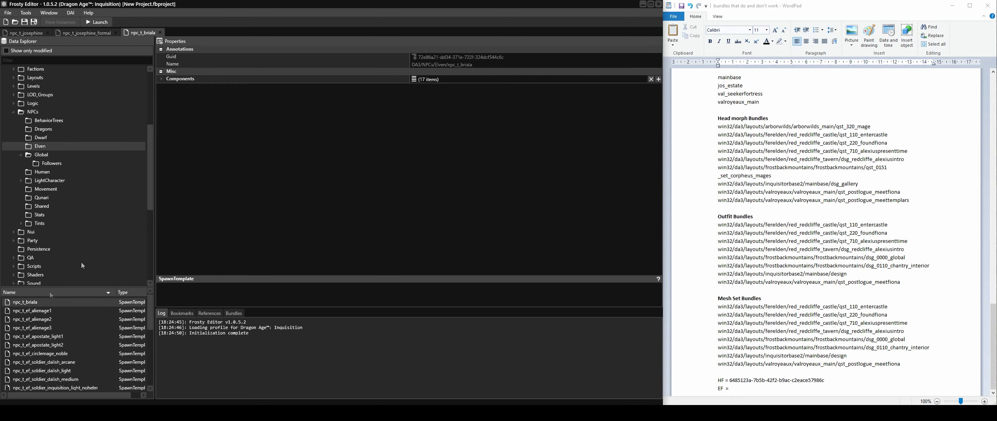
{"action": "left_click", "coordinate": [161, 78]}
{"action": "left_click", "coordinate": [167, 152]}
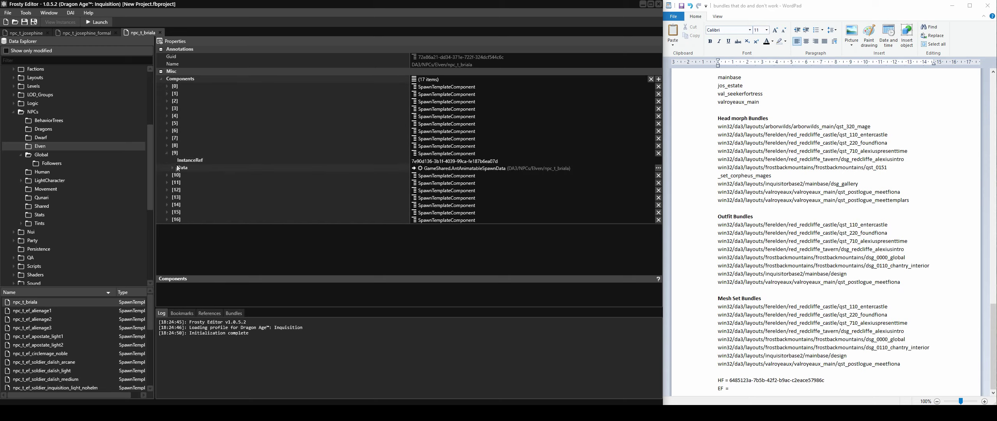
{"action": "left_click", "coordinate": [173, 168]}
{"action": "left_click", "coordinate": [178, 190]}
{"action": "left_click", "coordinate": [184, 197]}
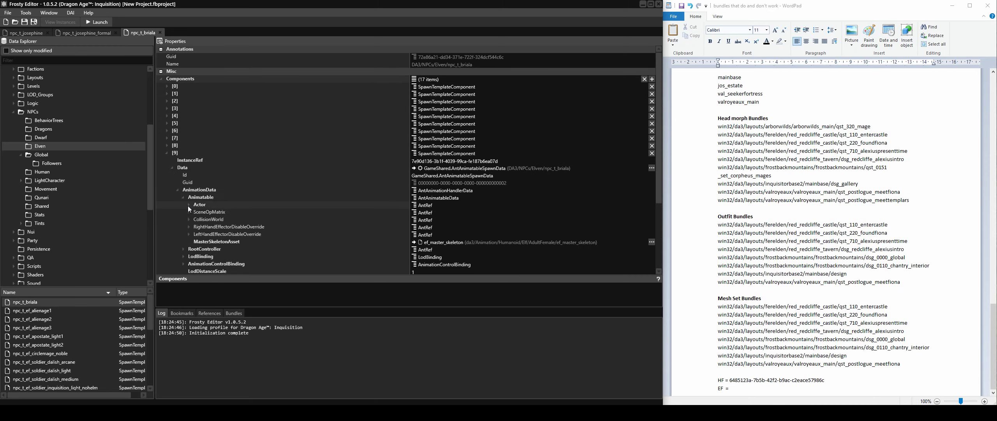
{"action": "left_click", "coordinate": [189, 205]}
Copy npc_t_briala's Actor AssetGuid after "EF =" in the WordPad document
{"action": "left_click_drag", "start_coordinate": [498, 213], "coordinate": [411, 214]}
{"action": "key", "text": "ctrl+c"}
{"action": "left_click", "coordinate": [729, 388]}
{"action": "key", "text": "ctrl+v"}
Check the Actor AssetGuid in npc_t_ef_alienage1 against the EF value, and close it along with npc_t_briala
{"action": "double_click", "coordinate": [32, 310]}
{"action": "left_click", "coordinate": [173, 169]}
{"action": "left_click", "coordinate": [177, 189]}
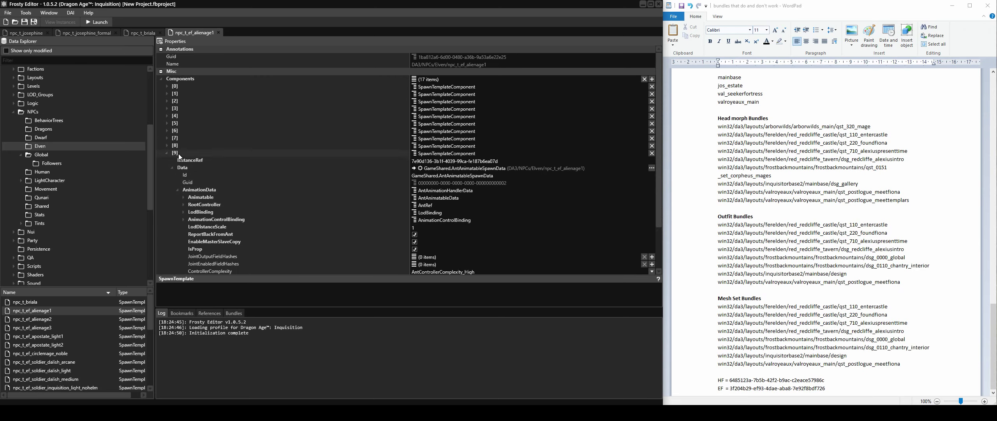
{"action": "left_click", "coordinate": [185, 197]}
{"action": "left_click", "coordinate": [191, 205]}
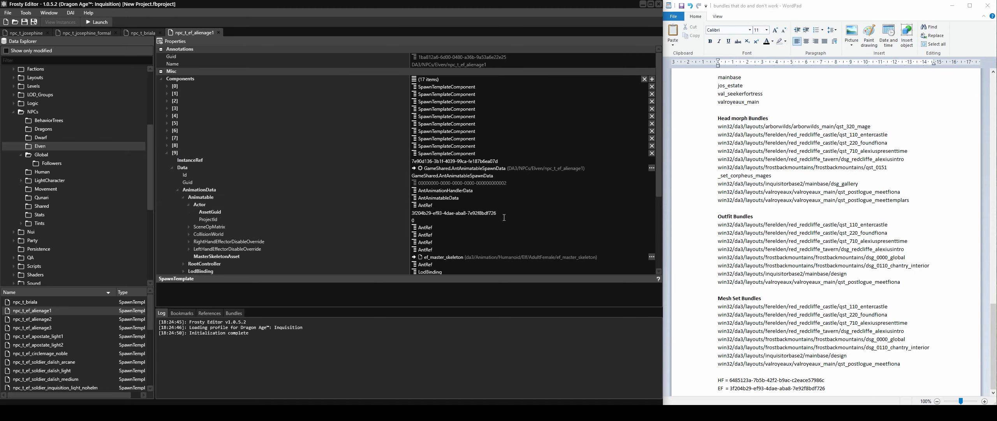
{"action": "left_click", "coordinate": [219, 32]}
{"action": "left_click", "coordinate": [160, 32]}
Open npc_t_em_sentinel_medium from the Elven folder and expand component 9's AnimationData down to the Actor AssetGuid
{"action": "left_click", "coordinate": [44, 137]}
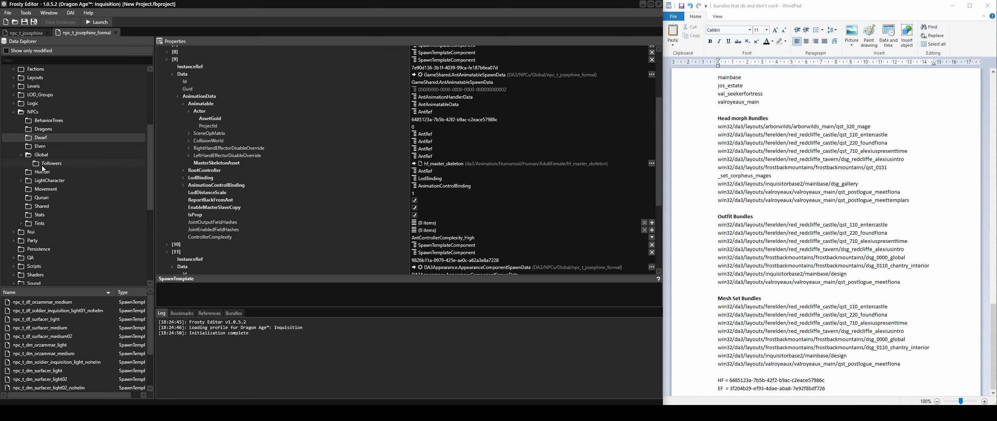
{"action": "left_click", "coordinate": [40, 146]}
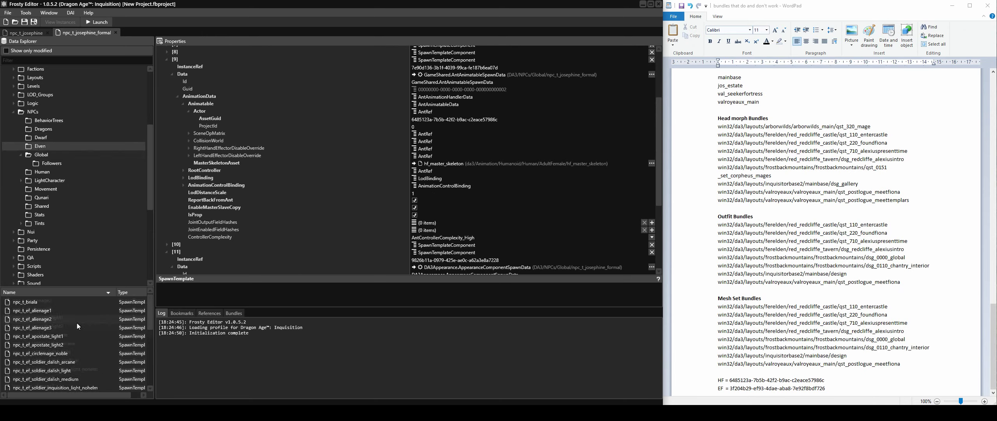
{"action": "scroll", "coordinate": [77, 322], "scroll_direction": "down", "scroll_amount": 5}
{"action": "double_click", "coordinate": [58, 334]}
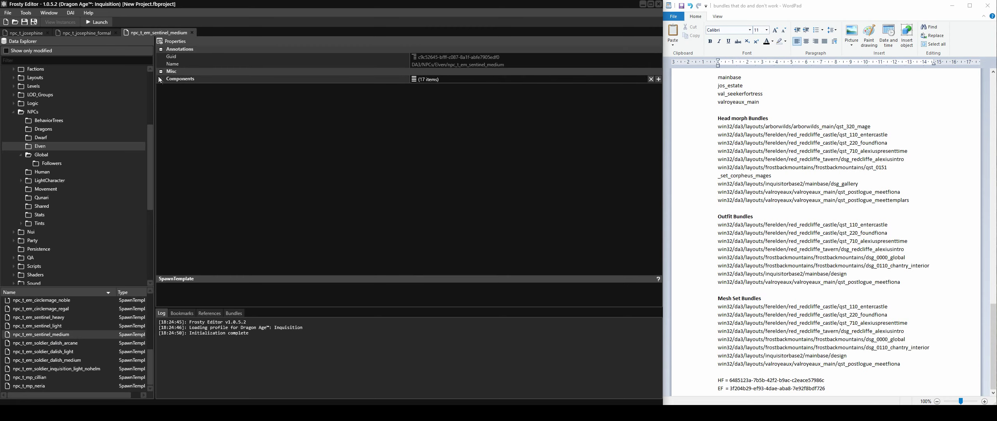
{"action": "left_click", "coordinate": [160, 79]}
{"action": "left_click", "coordinate": [166, 152]}
{"action": "left_click", "coordinate": [172, 168]}
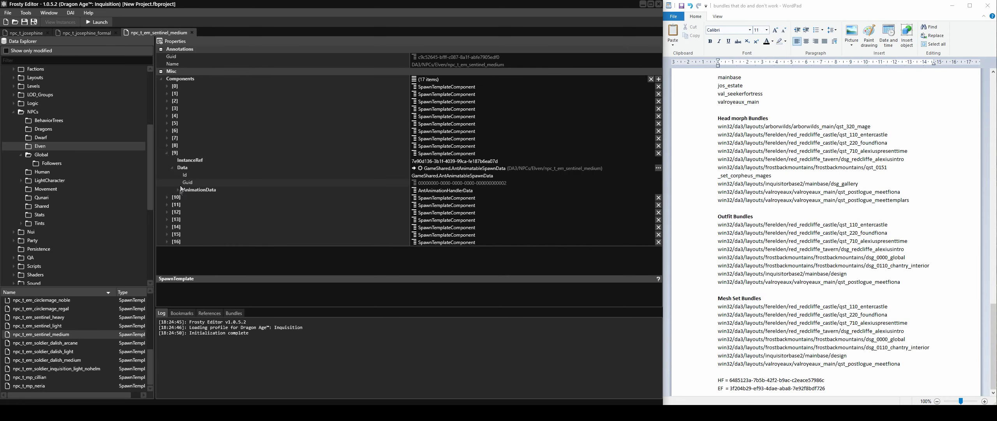
{"action": "left_click", "coordinate": [179, 190]}
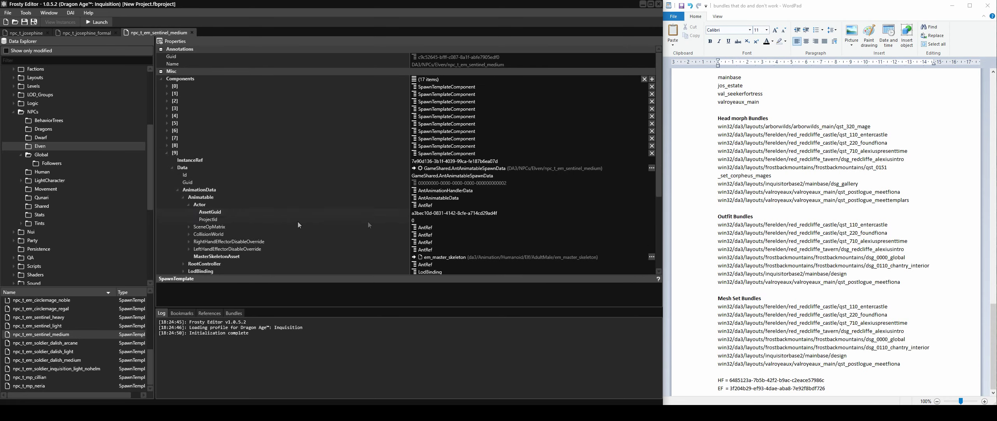
Add an "EM =" line with npc_t_em_sentinel_medium's Actor AssetGuid a3bec10d-0831-4142-8cfe-a714cd29ad4f at the end of the WordPad document
{"action": "left_click", "coordinate": [491, 214]}
{"action": "key", "text": "alt+Tab"}
{"action": "key", "text": "Return"}
{"action": "type", "text": "EM -"}
{"action": "key", "text": "BackSpace"}
{"action": "type", "text": "="}
{"action": "key", "text": "ctrl+v"}
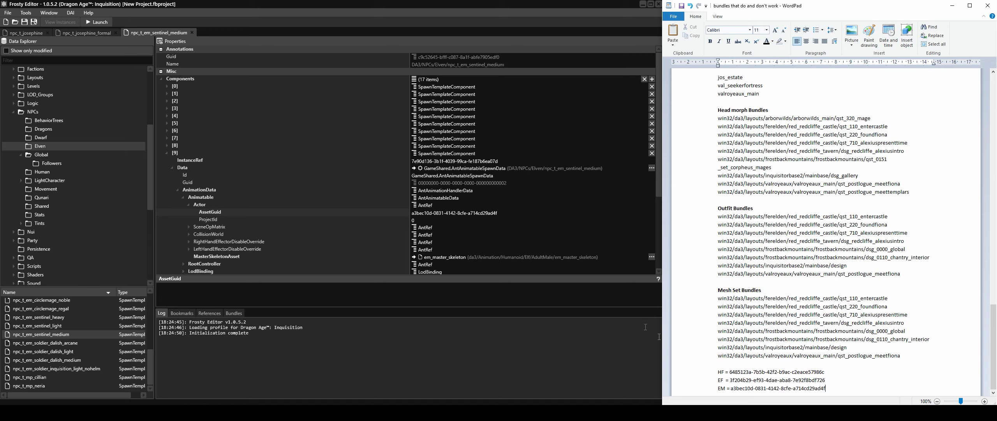
Select the EF AssetGuid in the WordPad document and review the remaining animation data of npc_t_em_sentinel_medium
{"action": "key", "text": "ctrl+shift+Left"}
{"action": "key", "text": "ctrl+shift+Left"}
{"action": "key", "text": "ctrl+shift+Left"}
{"action": "key", "text": "ctrl+shift+Left"}
{"action": "key", "text": "ctrl+shift+Left"}
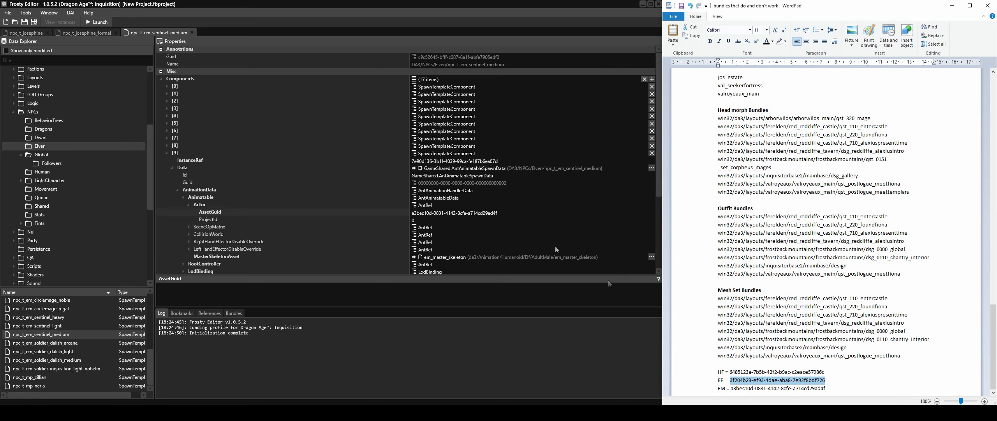
{"action": "scroll", "coordinate": [374, 190], "scroll_direction": "down", "scroll_amount": 3}
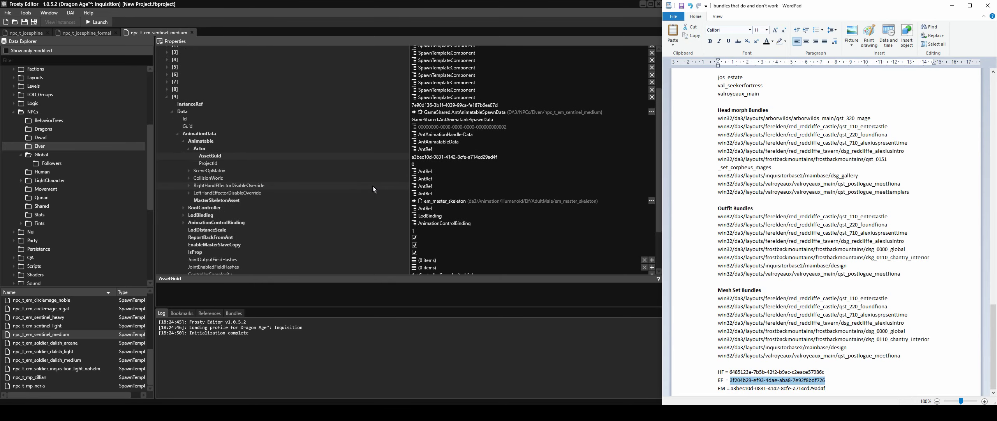
Close npc_t_em_sentinel_medium and replace the Actor AssetGuid in npc_t_josephine_formal with the EF value 3f204b29-ef93-4dae-aba8-7e92f8bdf726
{"action": "left_click", "coordinate": [192, 32]}
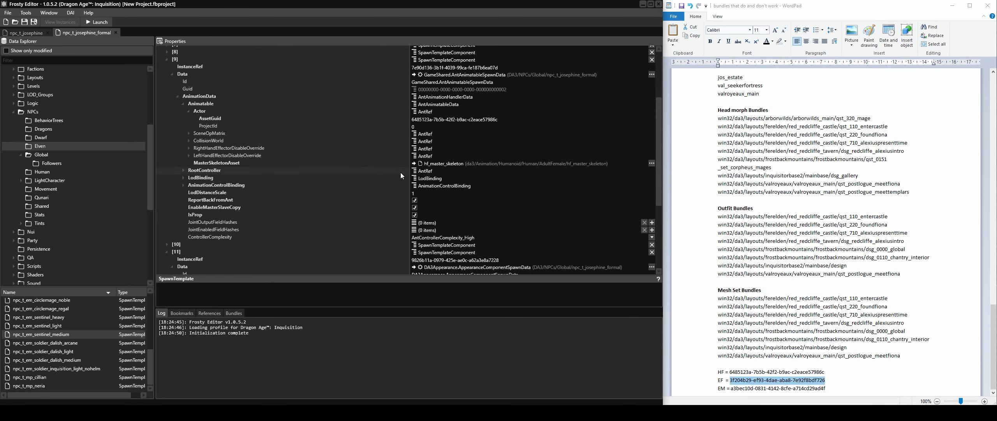
{"action": "scroll", "coordinate": [466, 156], "scroll_direction": "up", "scroll_amount": 2}
{"action": "left_click", "coordinate": [503, 157]}
{"action": "key", "text": "ctrl+v"}
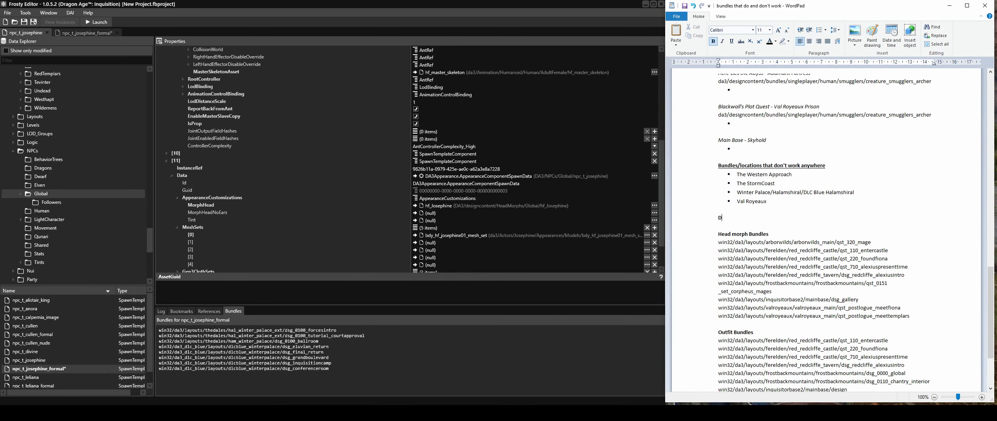
Add the bold heading "Descriptions We Need to Add Too" above the head morph bundles, with hal_winter_palace_ext in regular text beneath it
{"action": "type", "text": "escriptions We Need to Add Too"}
{"action": "key", "text": "Return"}
{"action": "key", "text": "ctrl+b"}
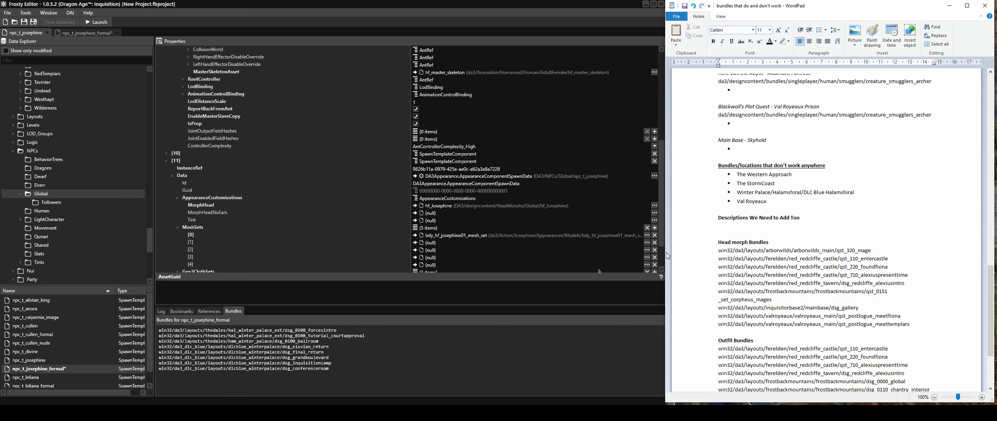
{"action": "type", "text": "hal_winter_palace_ext"}
Copy ham_winter_palace from npc_t_josephine_formal's bundle paths onto a new line of the WordPad descriptions list
{"action": "double_click", "coordinate": [232, 342]}
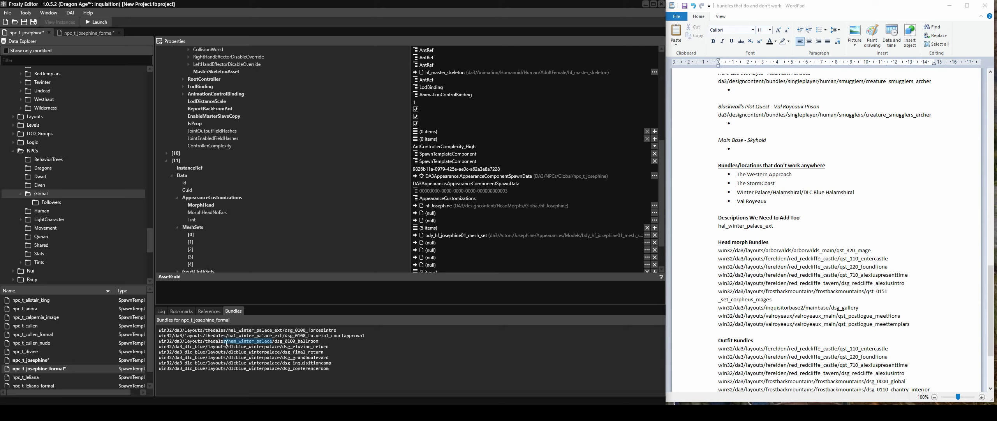
{"action": "left_click", "coordinate": [774, 226]}
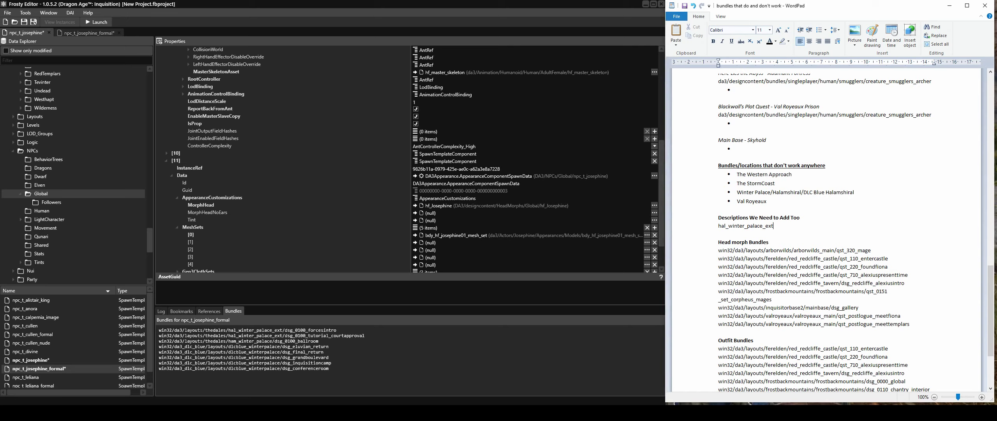
{"action": "key", "text": "Return"}
{"action": "key", "text": "ctrl+v"}
{"action": "key", "text": "Return"}
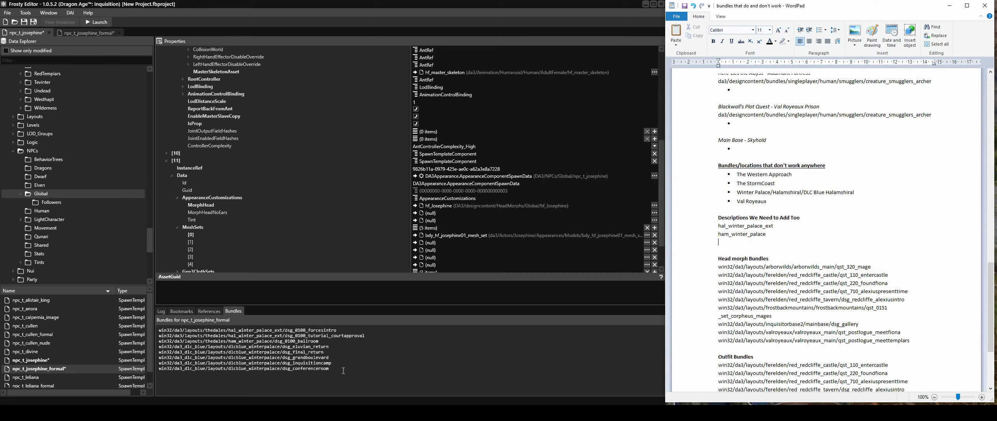
Copy dlcblue_winterpalace from npc_t_josephine_formal's bundle paths into the WordPad descriptions list
{"action": "left_click", "coordinate": [283, 351]}
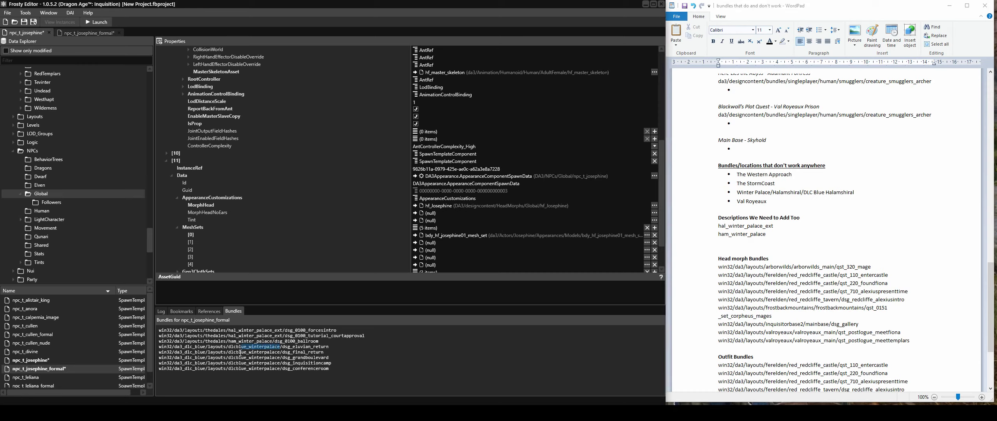
{"action": "double_click", "coordinate": [253, 346]}
{"action": "left_click", "coordinate": [693, 237]}
{"action": "key", "text": "ctrl+v"}
{"action": "key", "text": "Return"}
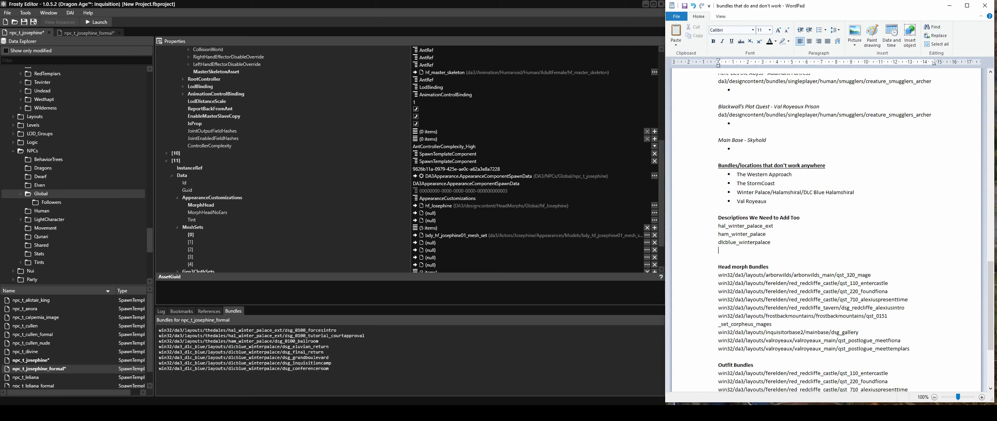
Show the bundles of npc_t_josephine and copy arborwilds_main into the WordPad descriptions list
{"action": "left_click", "coordinate": [62, 360]}
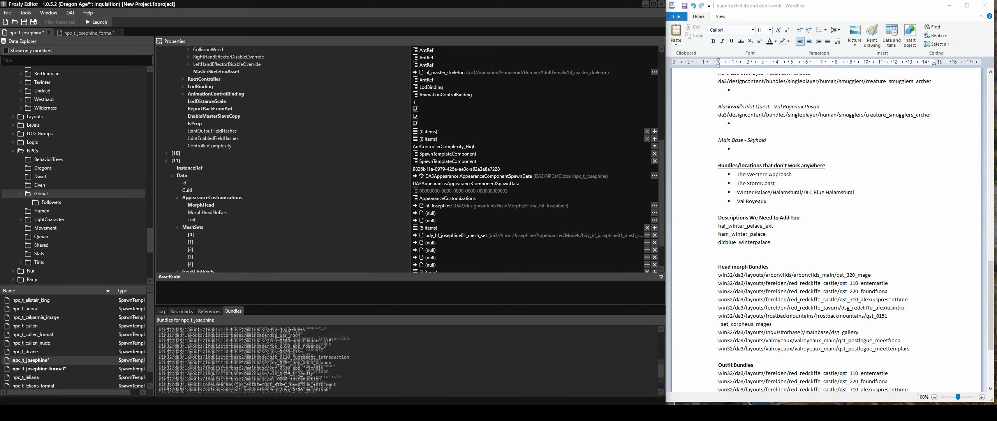
{"action": "left_click_drag", "start_coordinate": [273, 330], "coordinate": [234, 330]}
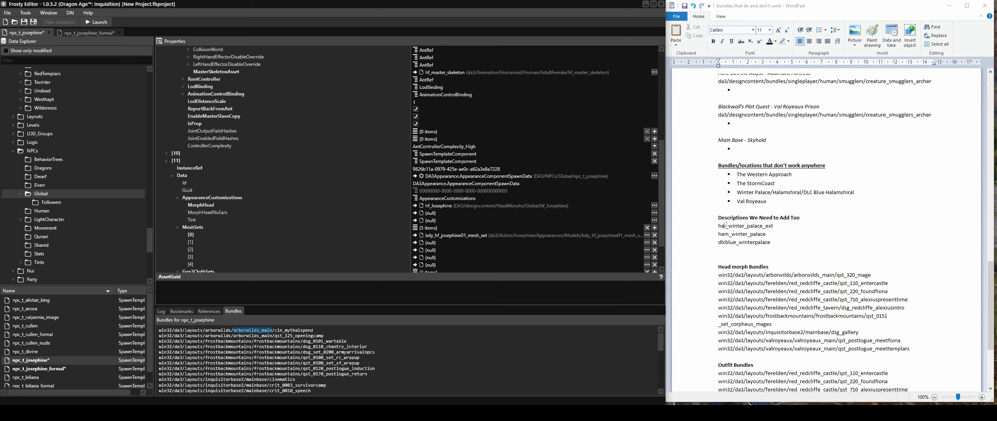
{"action": "left_click", "coordinate": [721, 251]}
{"action": "key", "text": "ctrl+v"}
{"action": "key", "text": "Return"}
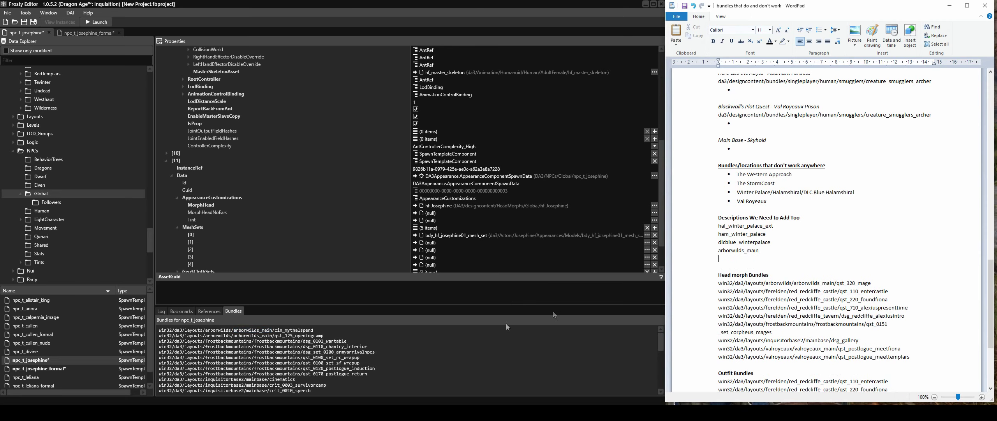
Copy frostbackmountains from npc_t_josephine's bundle paths into the WordPad descriptions list
{"action": "left_click", "coordinate": [257, 347]}
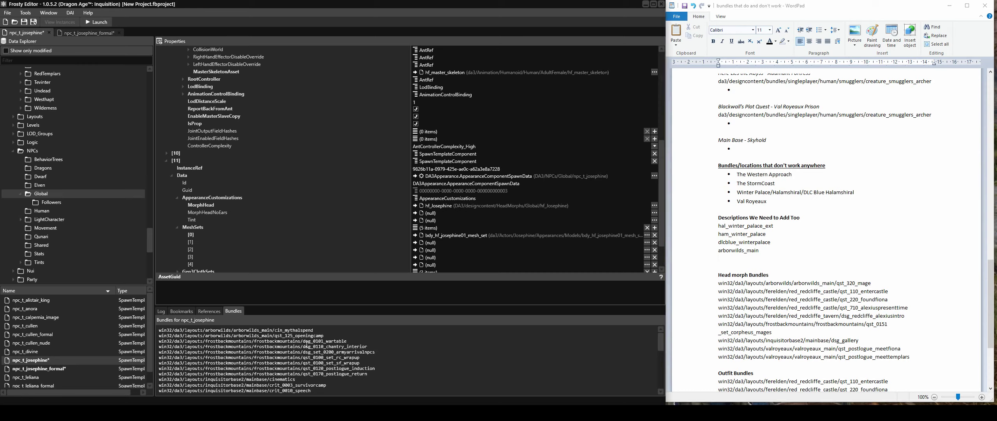
{"action": "left_click_drag", "start_coordinate": [301, 344], "coordinate": [256, 343]}
{"action": "key", "text": "ctrl+c"}
{"action": "key", "text": "alt+Tab"}
{"action": "key", "text": "ctrl+v"}
{"action": "key", "text": "Return"}
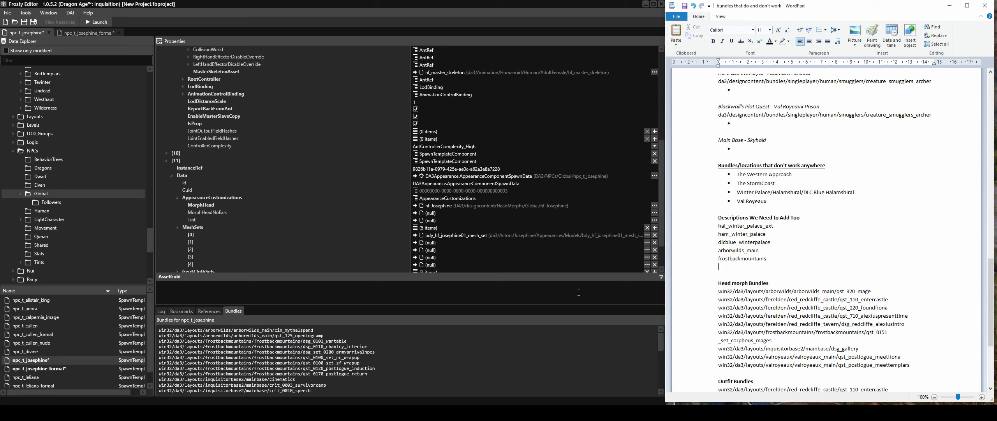
Copy mainbase from the inquisitorbase2 bundle paths of npc_t_josephine into the WordPad descriptions list
{"action": "scroll", "coordinate": [320, 361], "scroll_direction": "down", "scroll_amount": 1}
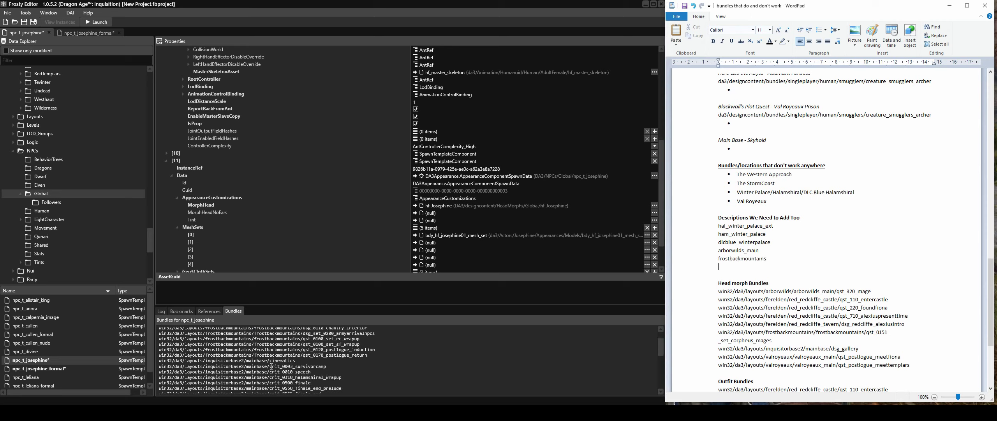
{"action": "double_click", "coordinate": [255, 360]}
{"action": "key", "text": "ctrl+c"}
{"action": "left_click", "coordinate": [719, 267]}
{"action": "key", "text": "ctrl+v"}
{"action": "key", "text": "Return"}
{"action": "scroll", "coordinate": [451, 349], "scroll_direction": "down", "scroll_amount": 10}
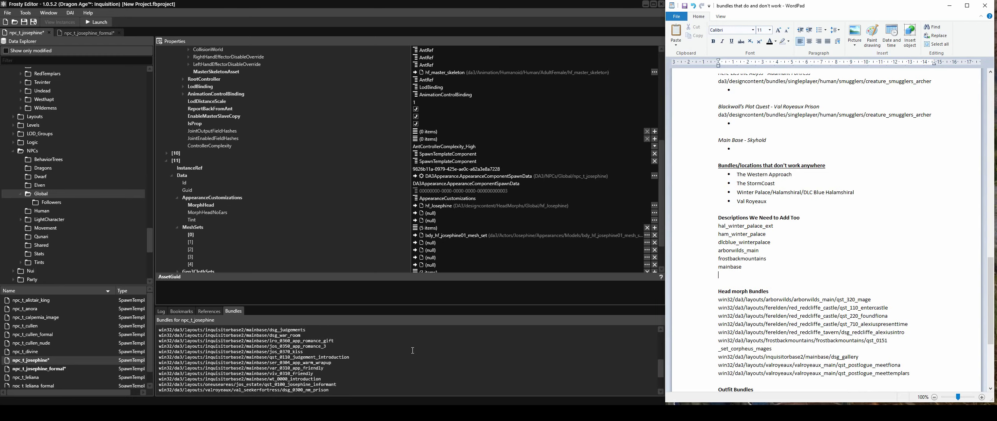
Copy jos_estate from npc_t_josephine's bundle paths onto the next line of the WordPad descriptions list
{"action": "left_click_drag", "start_coordinate": [262, 348], "coordinate": [240, 350]}
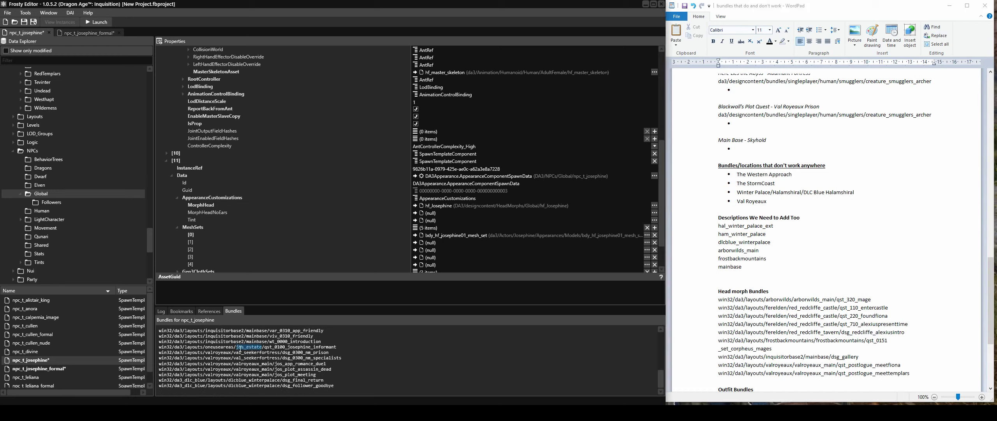
{"action": "key", "text": "ctrl+c"}
{"action": "key", "text": "alt+Tab"}
{"action": "key", "text": "ctrl+v"}
{"action": "key", "text": "Return"}
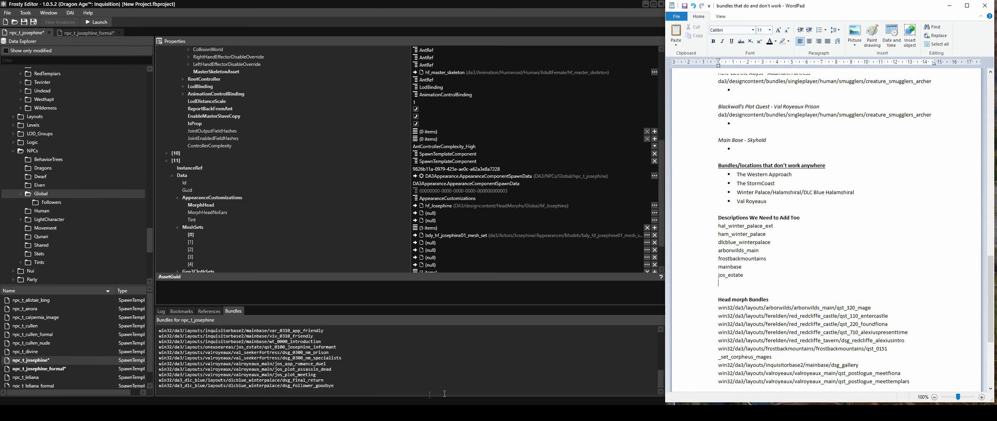
Copy val_seekerfortress from npc_t_josephine's bundle paths into the WordPad descriptions list
{"action": "left_click_drag", "start_coordinate": [280, 352], "coordinate": [240, 355]}
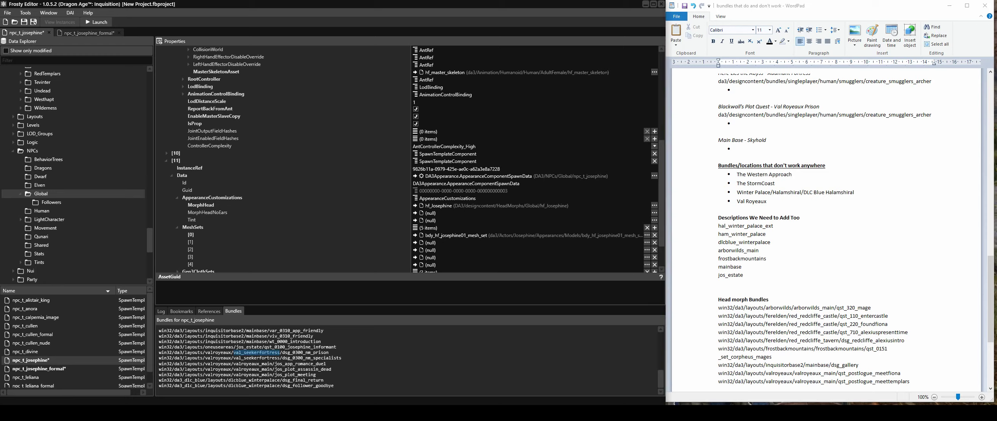
{"action": "key", "text": "ctrl+c"}
{"action": "key", "text": "alt+Tab"}
{"action": "key", "text": "ctrl+v"}
{"action": "key", "text": "Return"}
Copy valroyeaux_main from npc_t_josephine's bundle paths as the last entry of the WordPad descriptions list
{"action": "left_click_drag", "start_coordinate": [271, 363], "coordinate": [238, 369]}
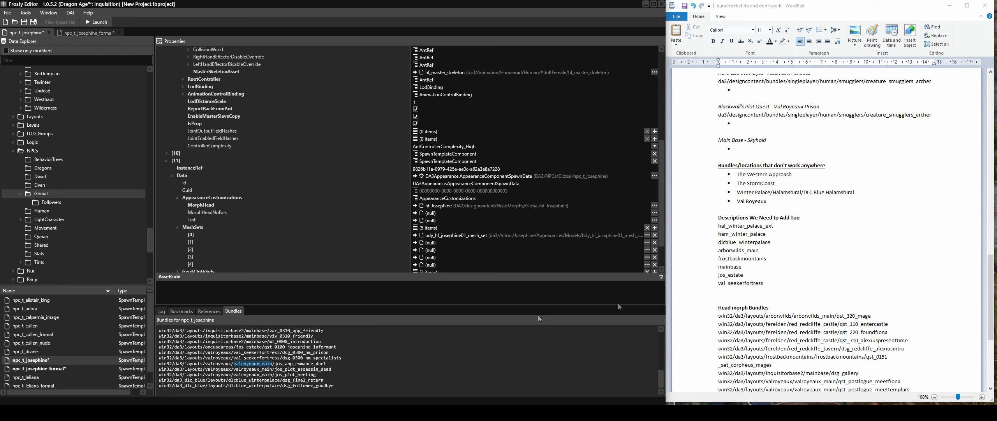
{"action": "key", "text": "ctrl+c"}
{"action": "key", "text": "alt+Tab"}
{"action": "key", "text": "ctrl+v"}
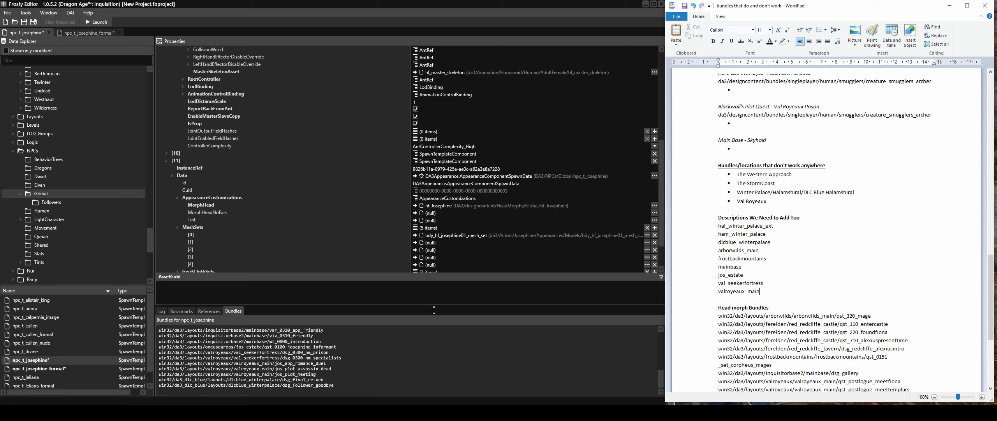
Filter the Data Explorer assets by "descript"
{"action": "left_click", "coordinate": [69, 60]}
{"action": "type", "text": "descript"}
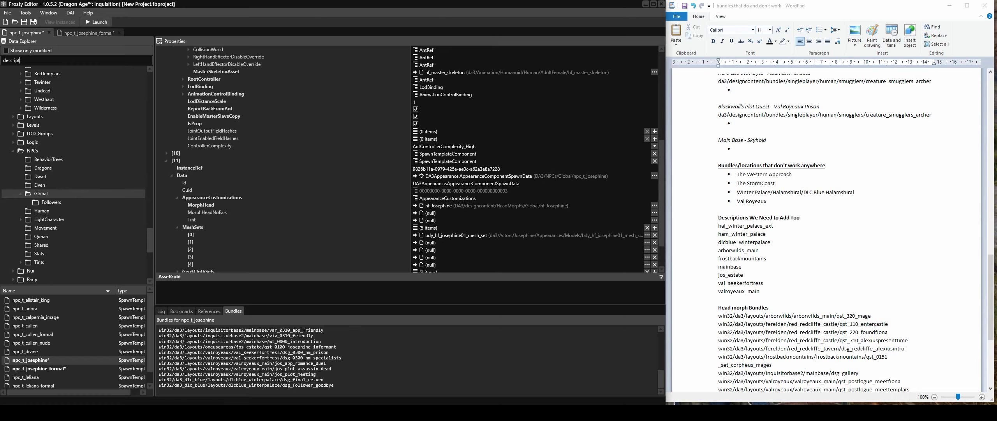
{"action": "key", "text": "Return"}
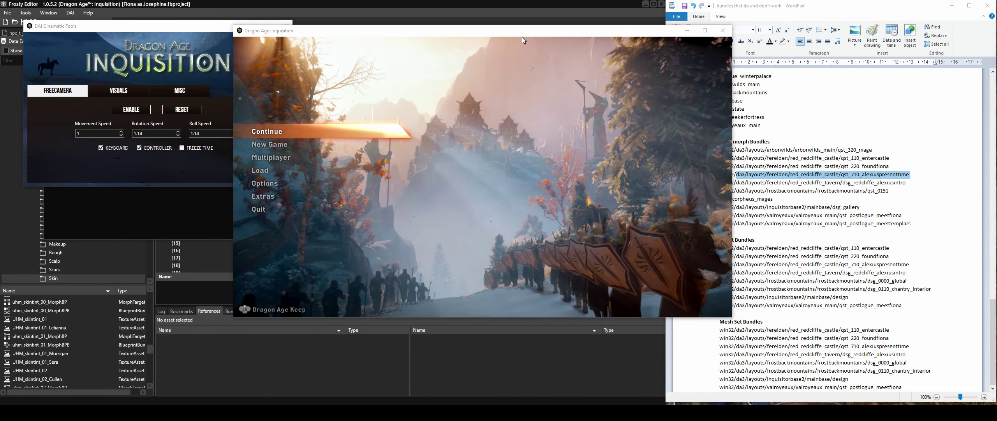
Load a saved game in Dragon Age: Inquisition, maximize its window and inspect the replaced Josephine at her desk
{"action": "key", "text": "Down"}
{"action": "key", "text": "Down"}
{"action": "key", "text": "Down"}
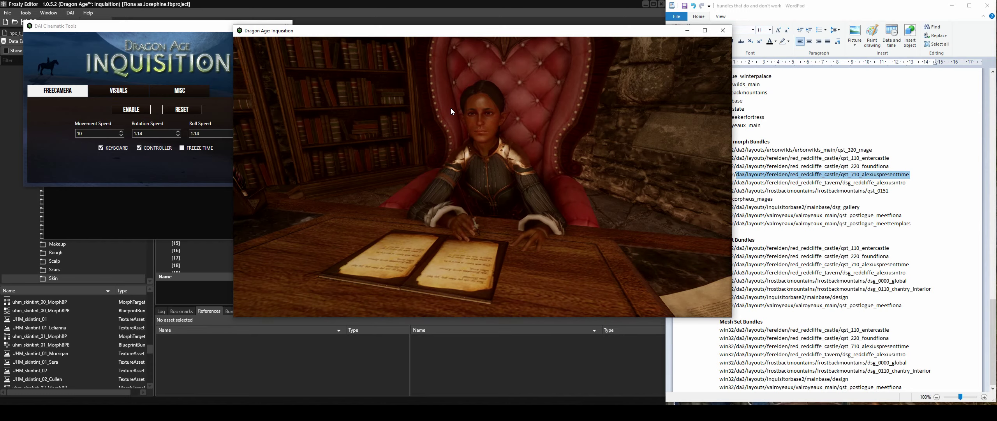
{"action": "left_click", "coordinate": [705, 30]}
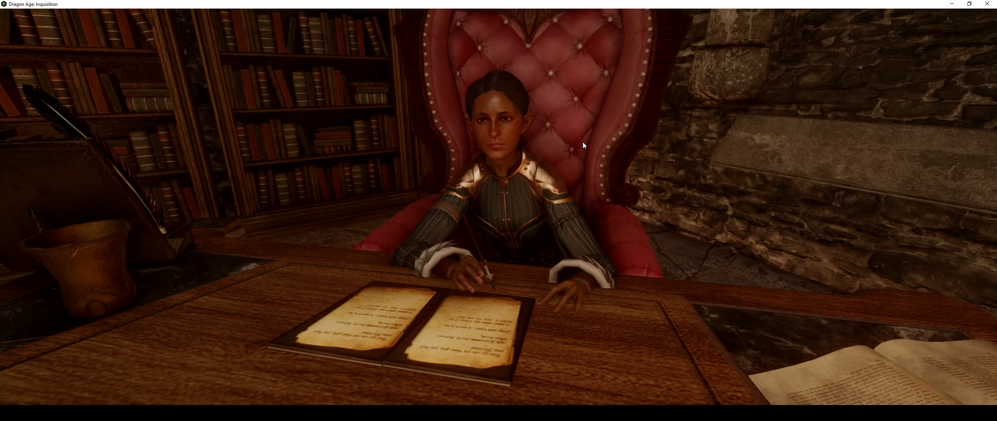
{"action": "key", "text": "Print"}
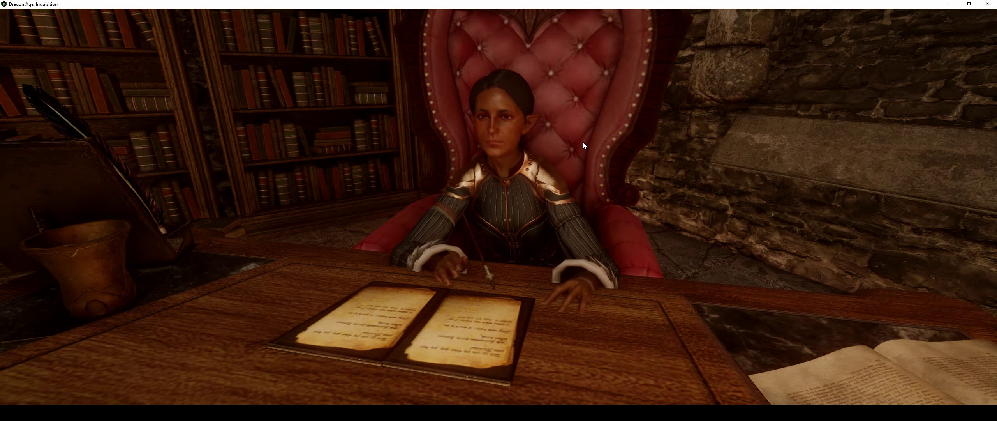
{"action": "key", "text": "Print"}
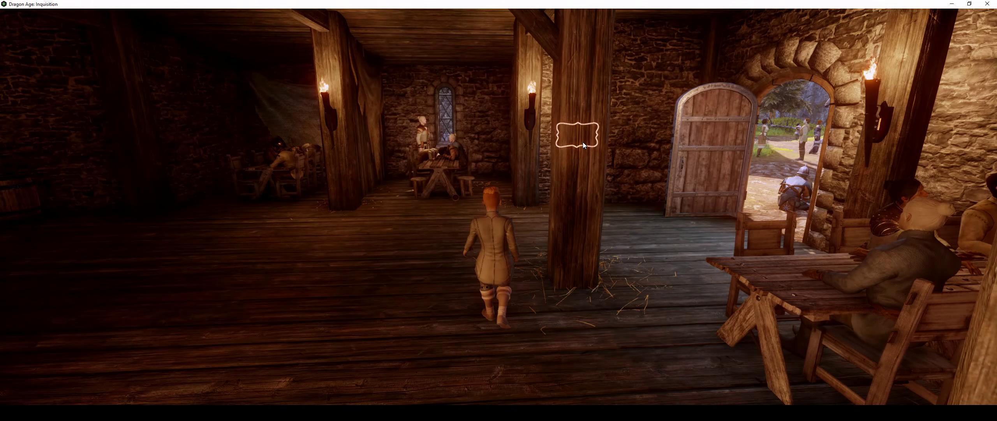
Close the game and DAI Cinematic Tools, and bring up the first Description_Win32 asset in Frosty Editor
{"action": "left_click", "coordinate": [989, 4]}
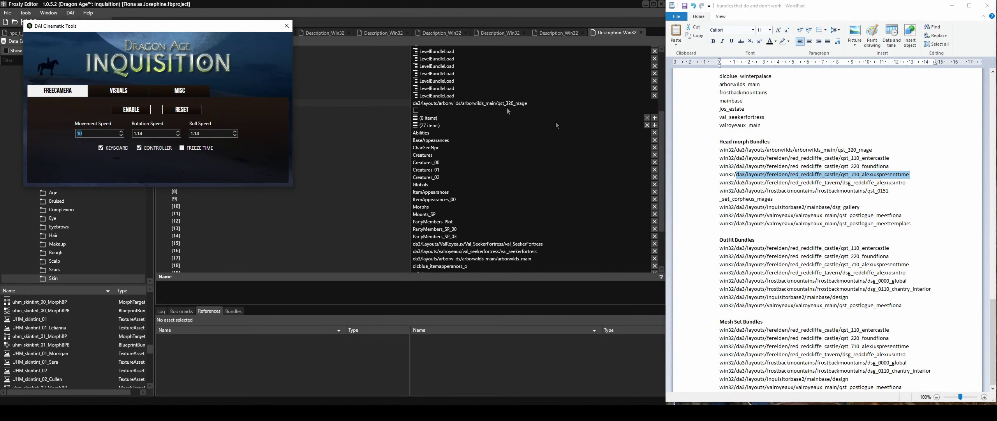
{"action": "left_click", "coordinate": [287, 26]}
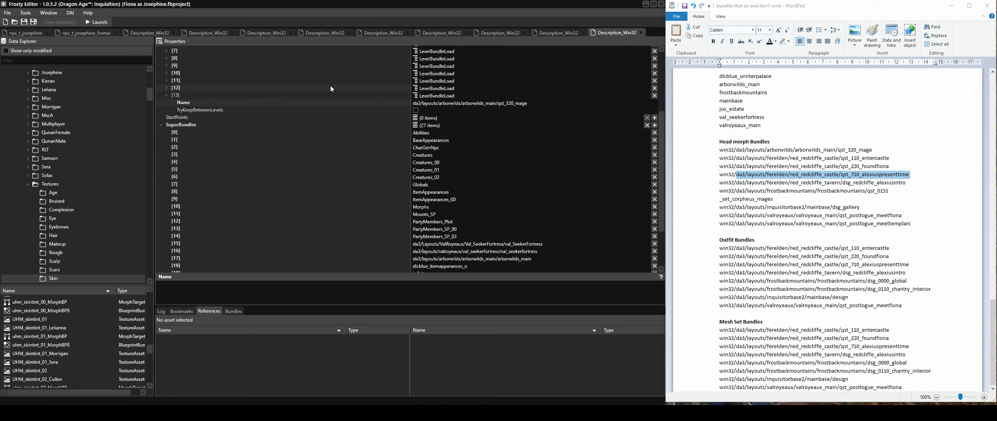
{"action": "left_click", "coordinate": [144, 32]}
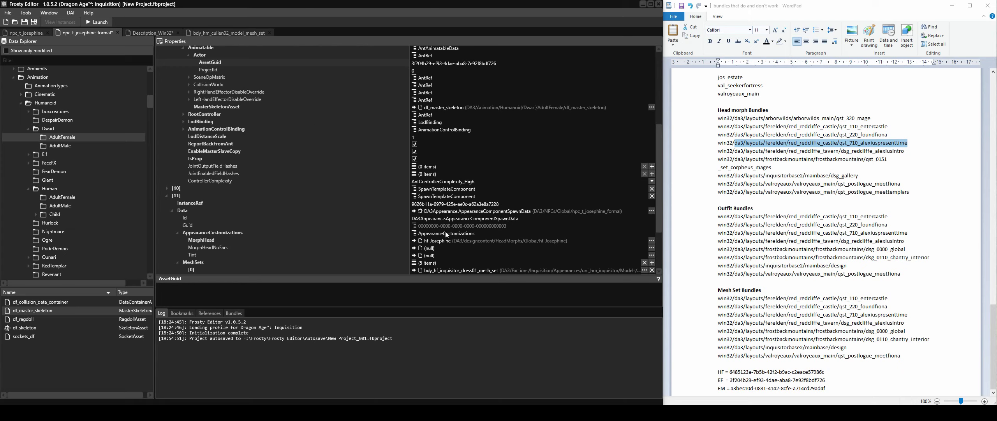
Review the Actor AssetGuid and appearance data of npc_t_josephine_formal, and compare with npc_t_josephine
{"action": "left_click_drag", "start_coordinate": [508, 67], "coordinate": [396, 66]}
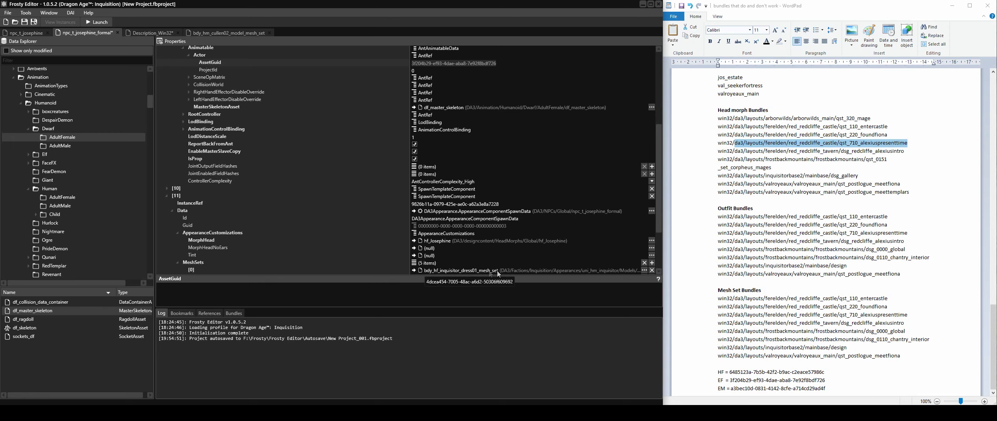
{"action": "left_click", "coordinate": [28, 33]}
{"action": "left_click", "coordinate": [76, 34]}
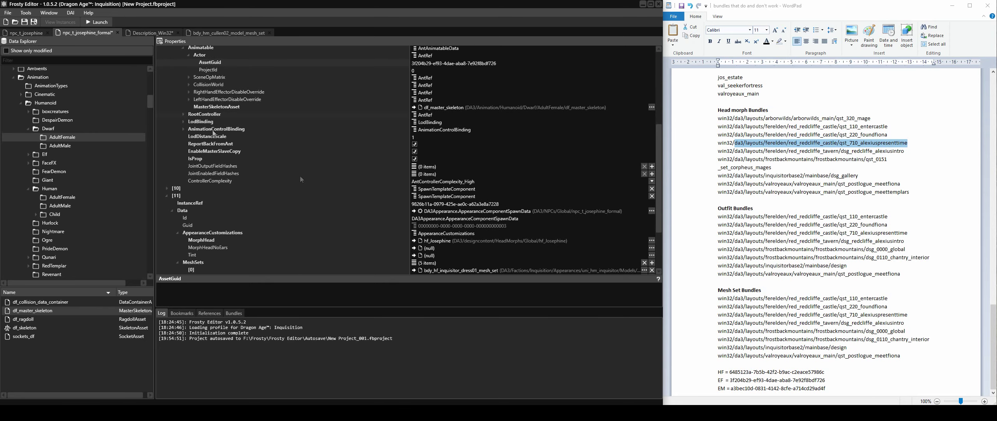
{"action": "left_click", "coordinate": [27, 34]}
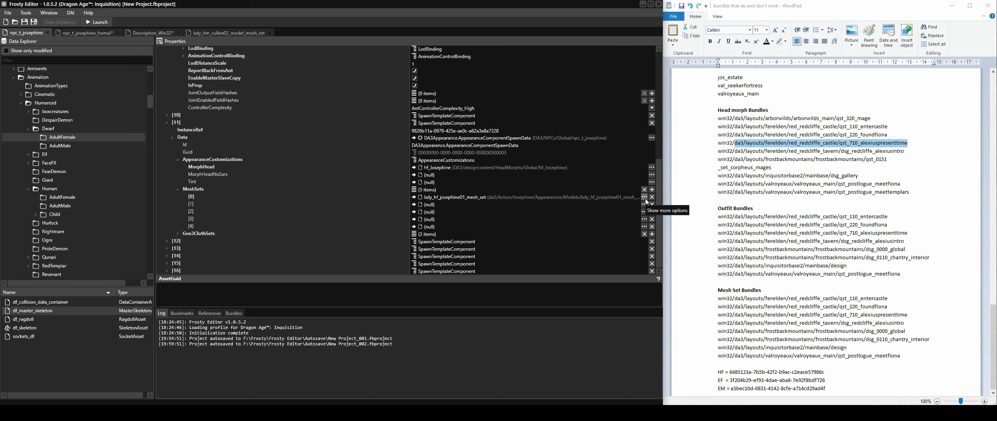
Compare the mesh referenced in bdy_hm_cullen02_model_mesh_set with the mesh set entry of npc_t_josephine
{"action": "left_click", "coordinate": [231, 32]}
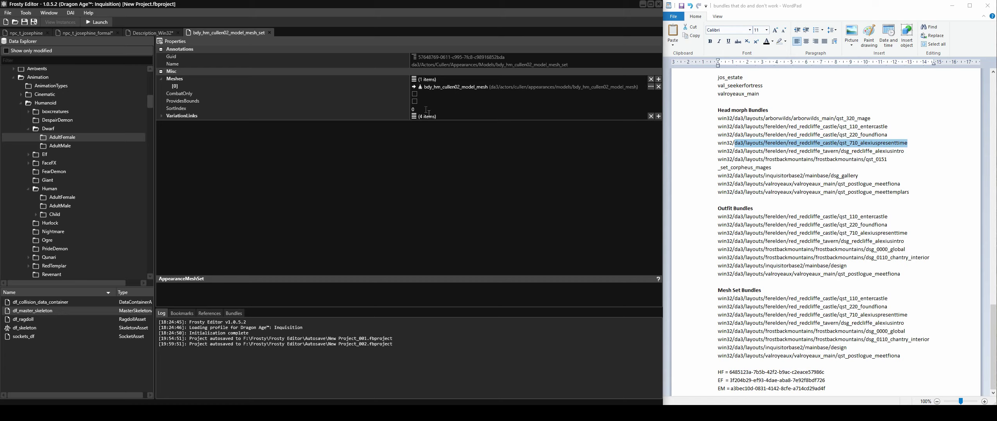
{"action": "mouse_move", "coordinate": [449, 90]}
{"action": "left_click", "coordinate": [28, 33]}
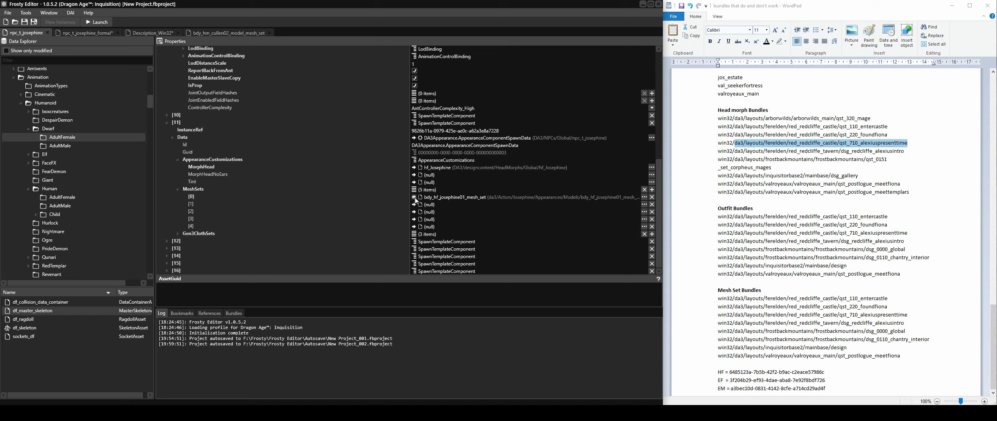
Open the Description_Win32 asset in the Layouts/ArborWilds/ArborWilds_Main/ArborWilds_Main folder
{"action": "scroll", "coordinate": [82, 185], "scroll_direction": "down", "scroll_amount": 15}
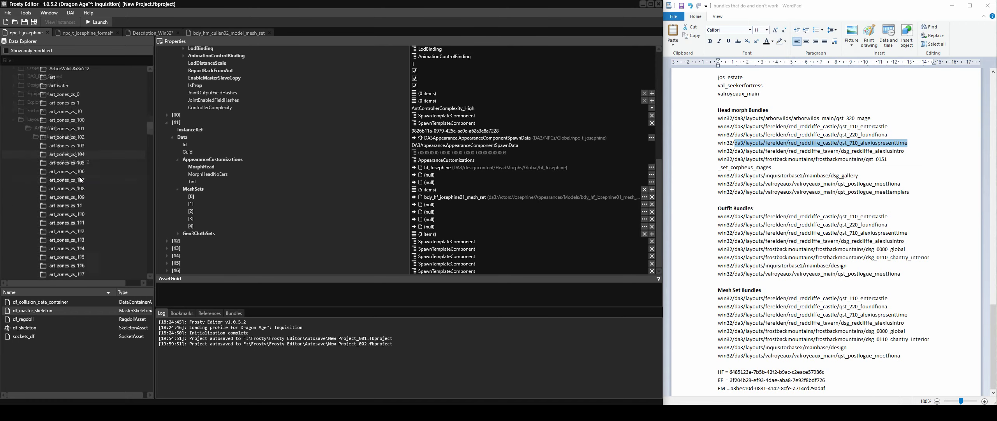
{"action": "scroll", "coordinate": [79, 187], "scroll_direction": "up", "scroll_amount": 2}
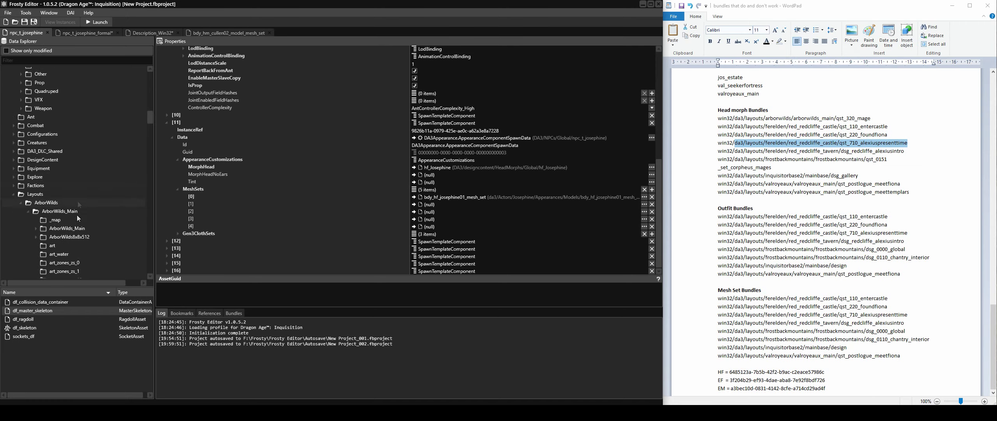
{"action": "left_click", "coordinate": [69, 190]}
{"action": "double_click", "coordinate": [68, 305]}
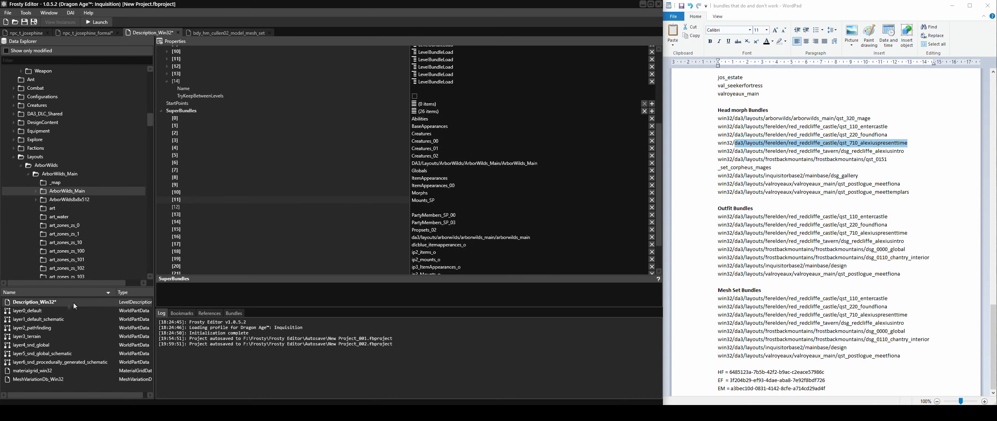
Insert an empty SuperBundles entry after DA3/Layouts/ArborWilds/ArborWilds_Main/ArborWilds_Main and open its value for editing
{"action": "right_click", "coordinate": [174, 81]}
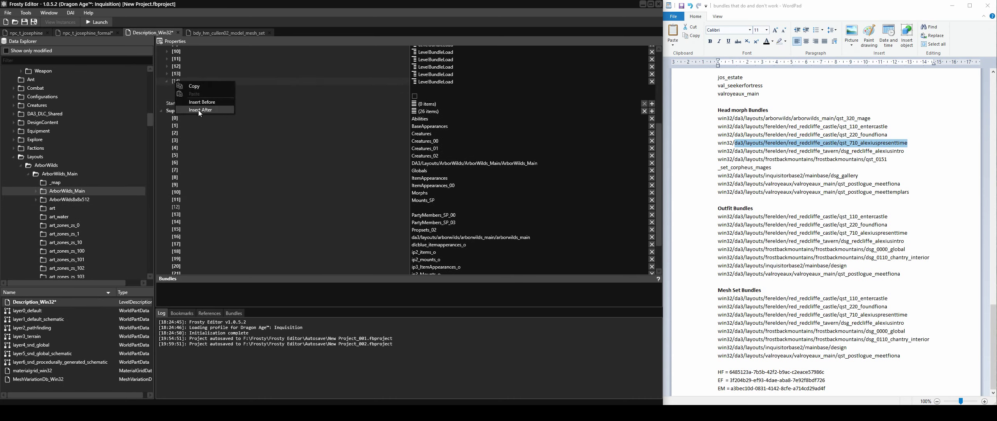
{"action": "left_click", "coordinate": [416, 89]}
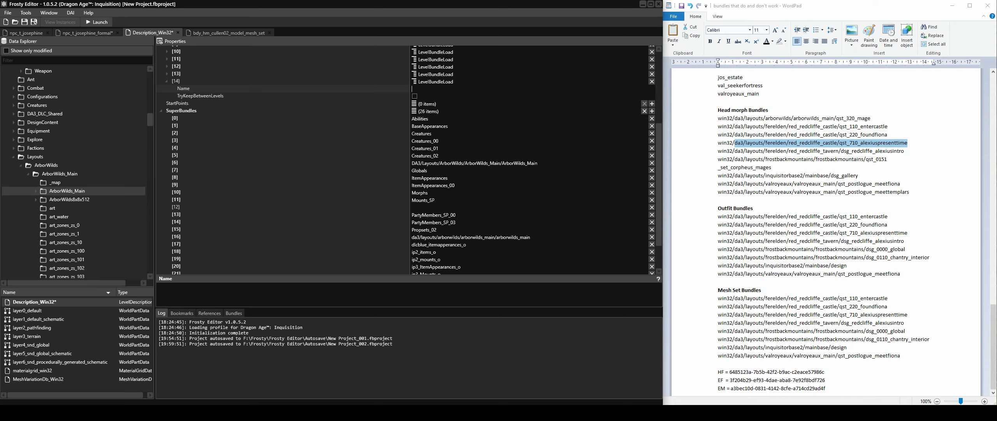
{"action": "right_click", "coordinate": [397, 164]}
{"action": "left_click", "coordinate": [428, 195]}
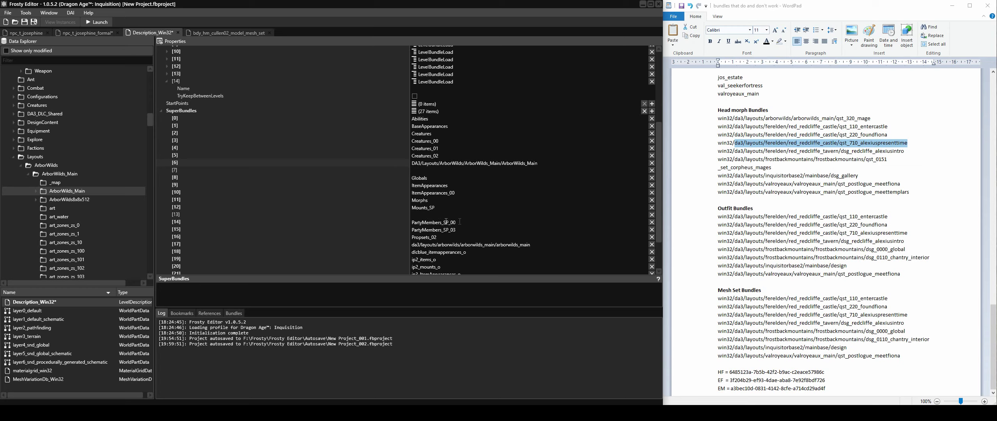
{"action": "left_click", "coordinate": [426, 170]}
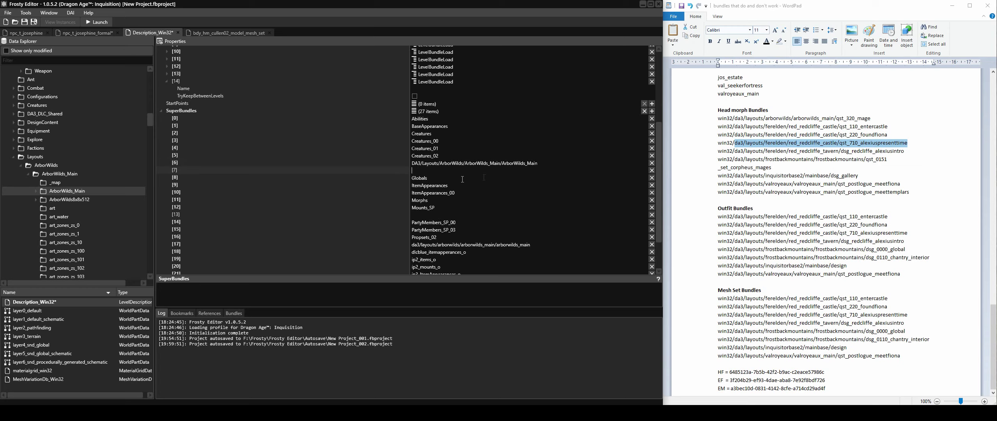